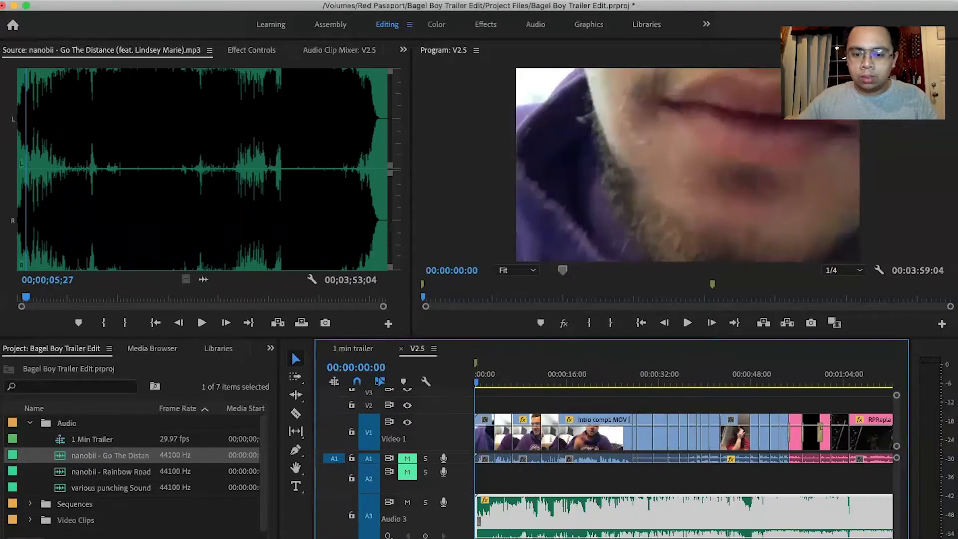
- Lock and mute the music track Audio 3, and unmute audio tracks A1 and A2
scroll(548, 494, up, 3)
click(407, 501)
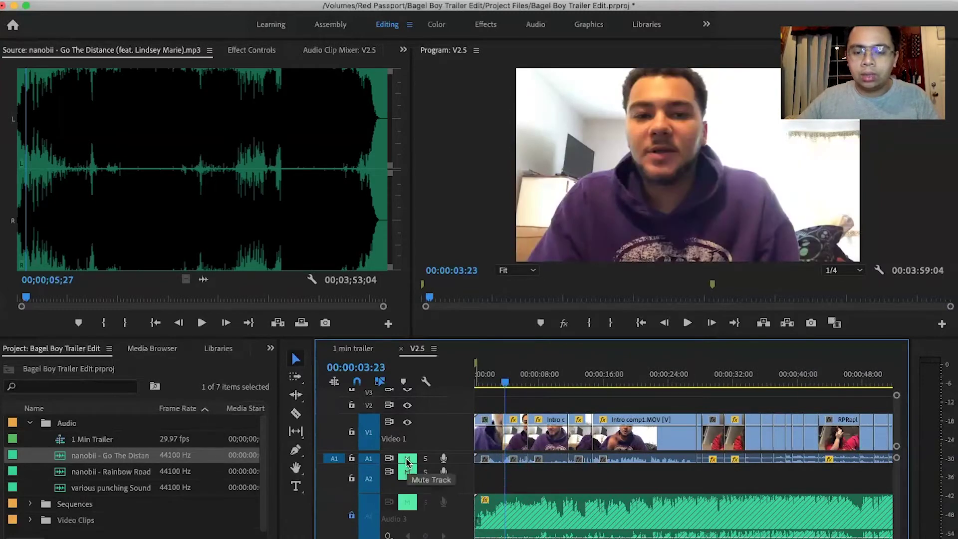
click(407, 459)
click(407, 472)
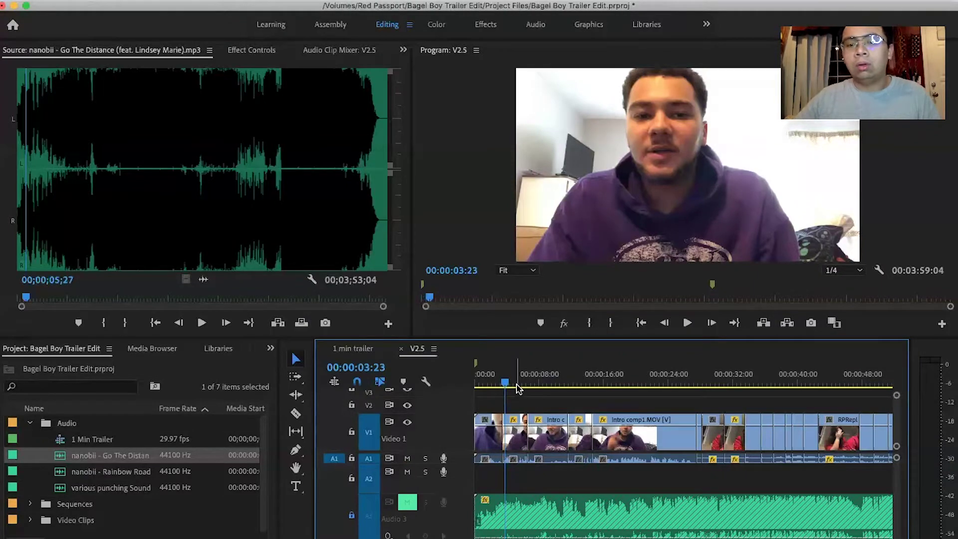
- Tighten the intro and RPReplay clips on V1 by removing unneeded sections, playing back the cuts
key(space)
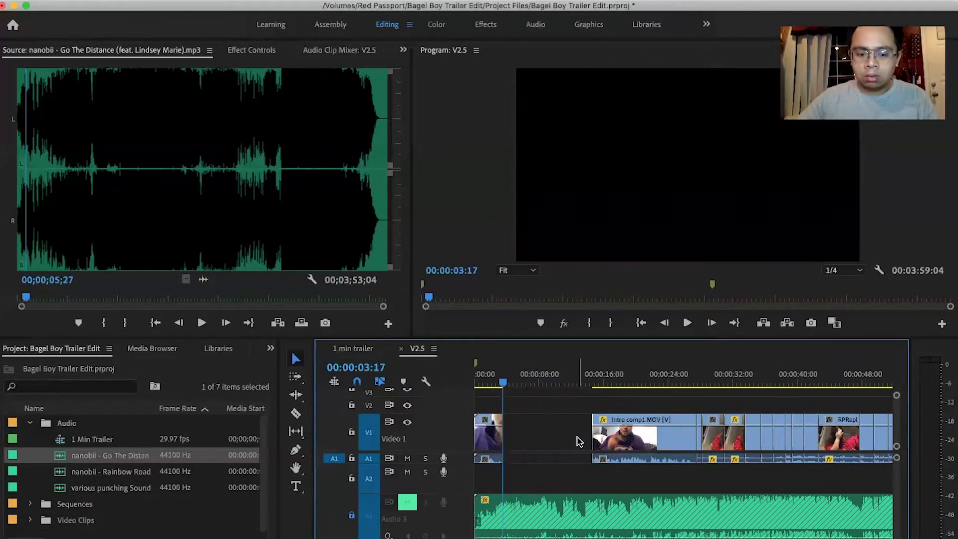
key(space)
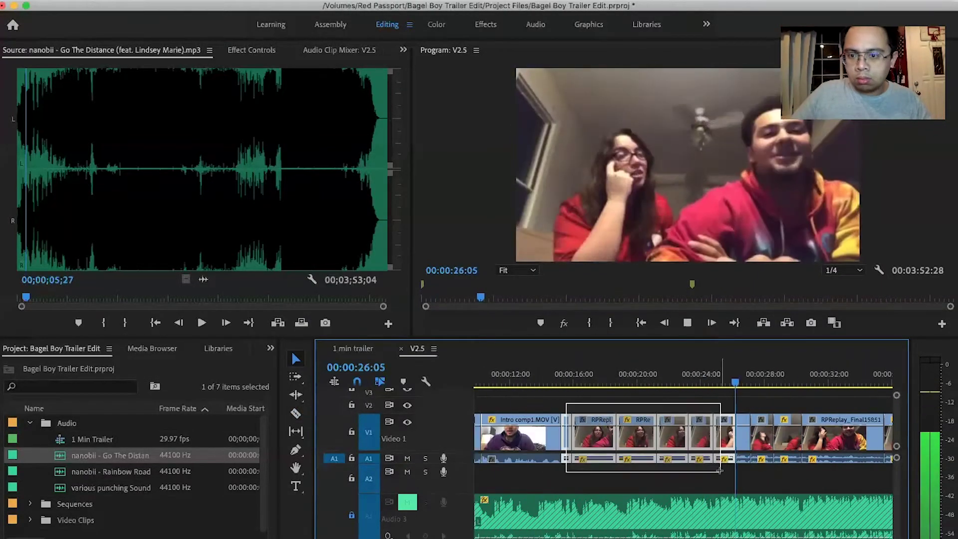
key(space)
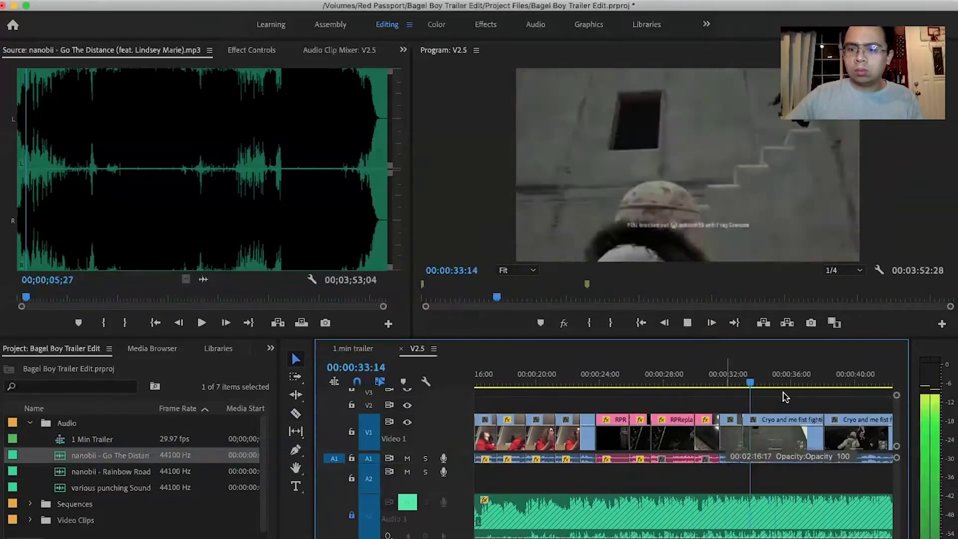
- Shorten the fist fighting and following gameplay clips on V1, closing the gaps and playing back the result
click(818, 433)
click(251, 51)
click(799, 383)
key(space)
key(minus)
click(712, 383)
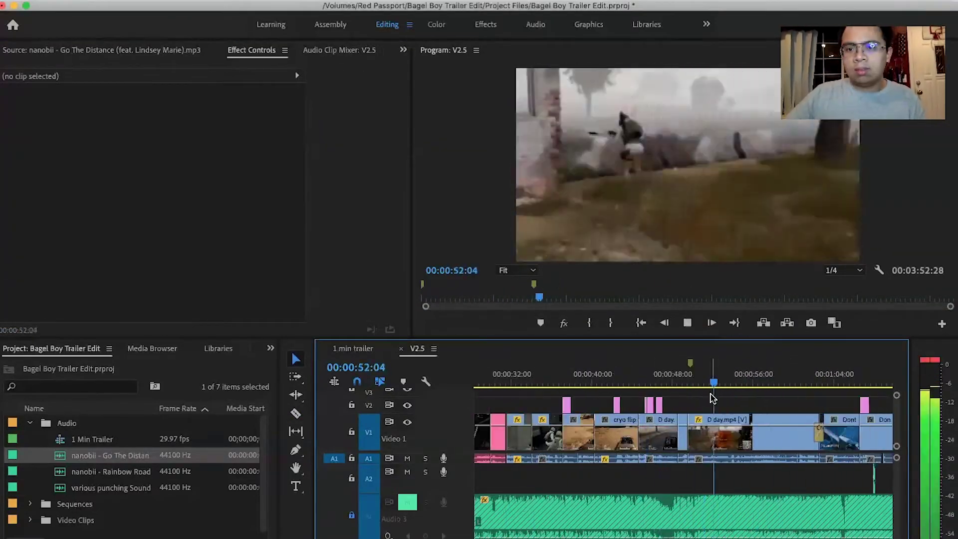
- Tighten the gameplay clips from D day to Car ram on V1, playing back the cuts
click(679, 434)
click(688, 383)
drag(681, 458, 682, 478)
click(676, 383)
key(space)
click(763, 477)
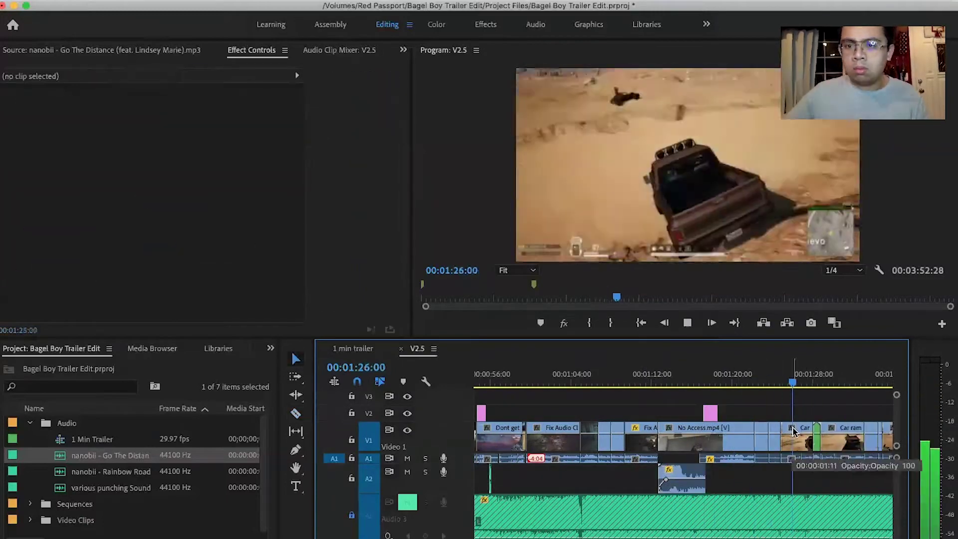
- Show the whole sequence and compare where the video clips end with where the music ends
scroll(793, 434, right, 3)
scroll(698, 434, right, 3)
key(space)
key(backslash)
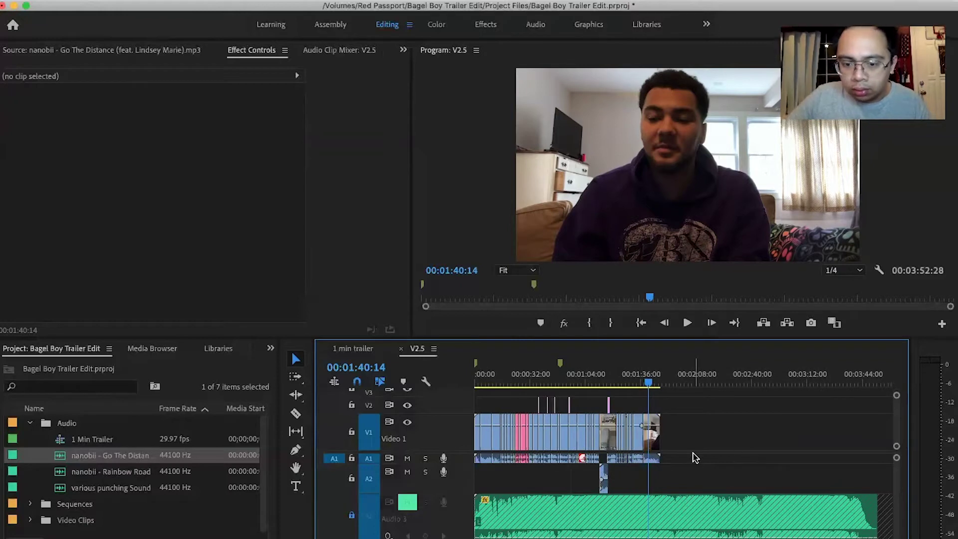
scroll(694, 457, right, 2)
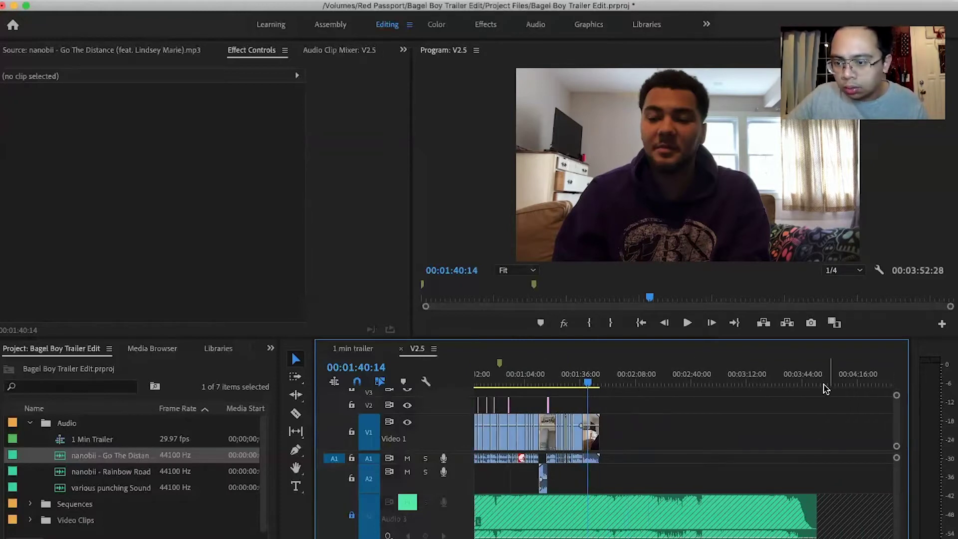
drag(798, 384, 814, 385)
drag(621, 384, 602, 386)
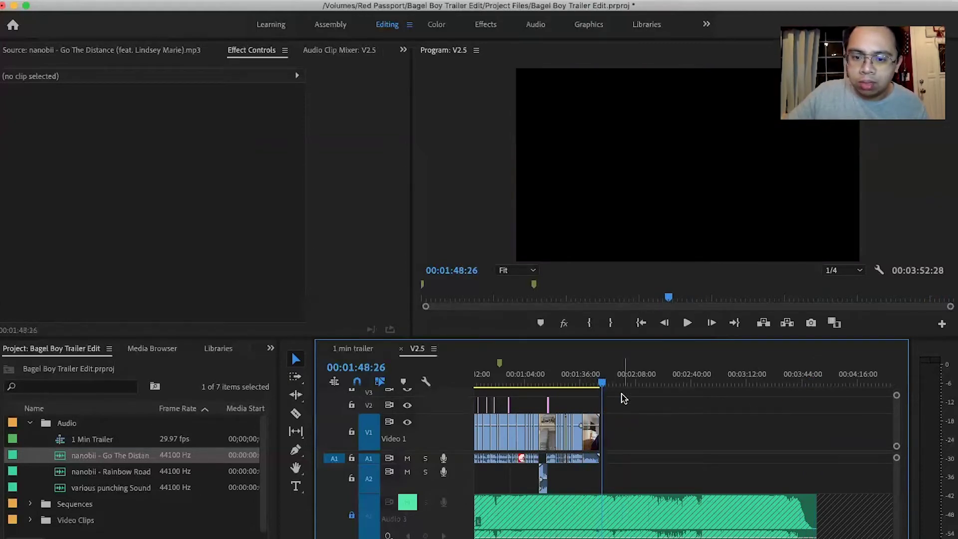
- Return to the start of the sequence and scrub through the clips to 00:01:17:20
scroll(623, 397, left, 2)
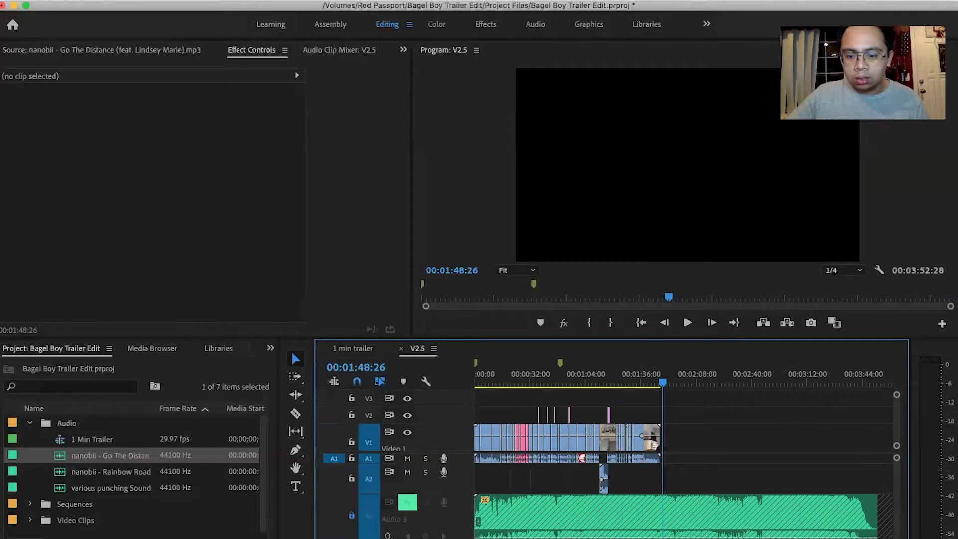
key(equal)
scroll(614, 513, left, 5)
scroll(618, 510, up, 1)
scroll(614, 513, down, 2)
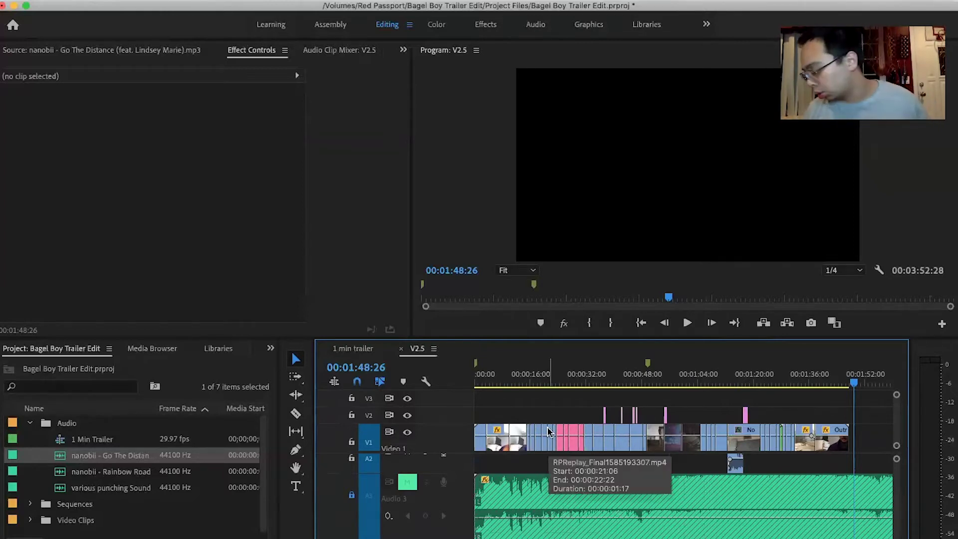
click(641, 323)
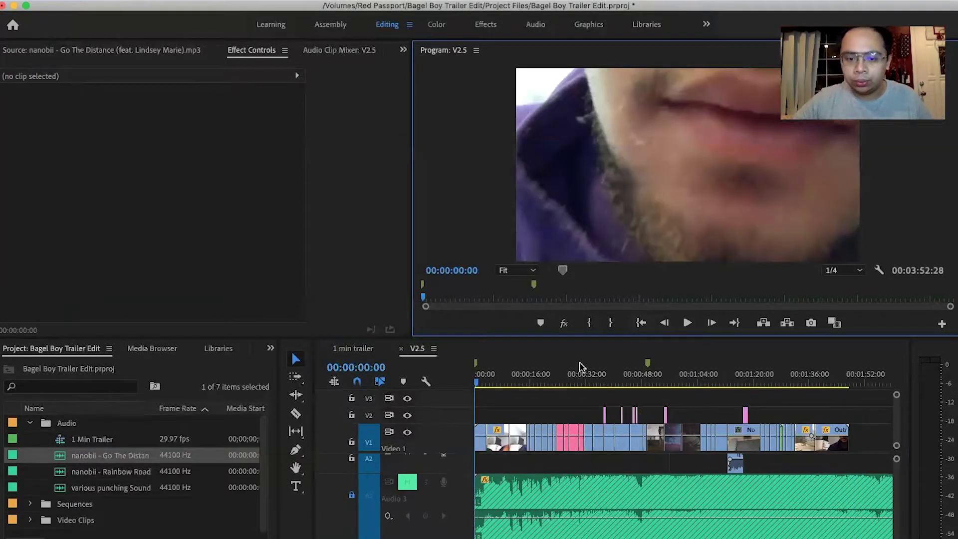
drag(479, 381, 745, 382)
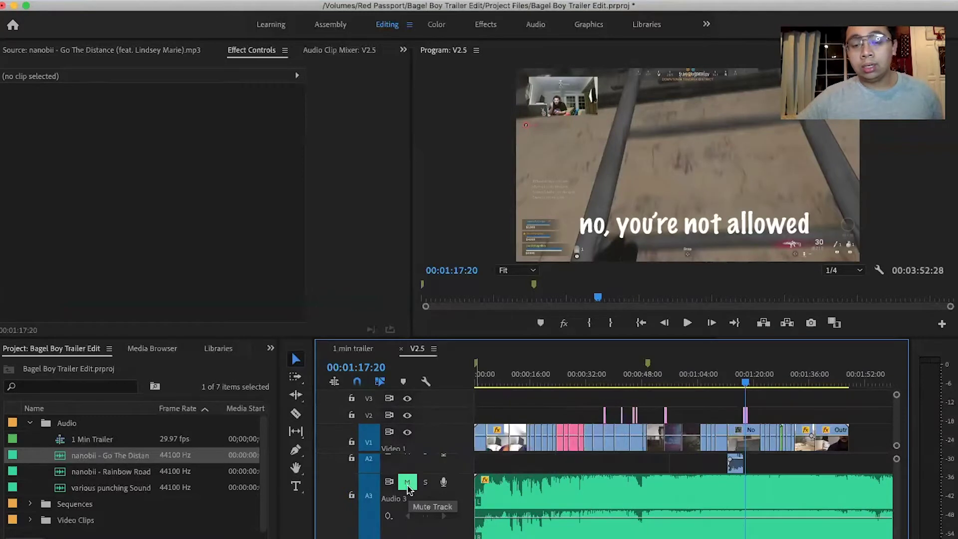
- Unmute the Audio 3 music track and play the sequence from its start with the timeline magnified
click(408, 486)
click(529, 507)
key(Home)
key(space)
key(equal)
key(equal)
key(equal)
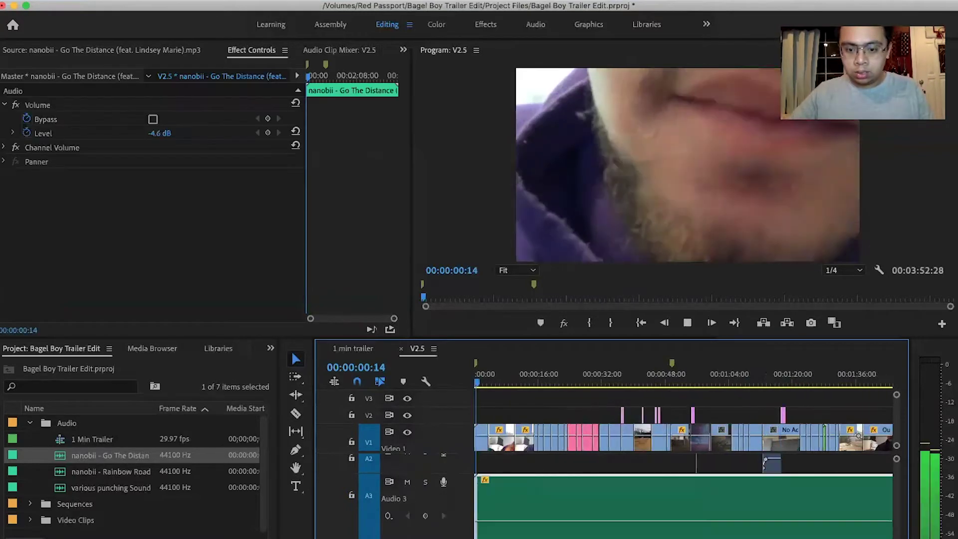
key(equal)
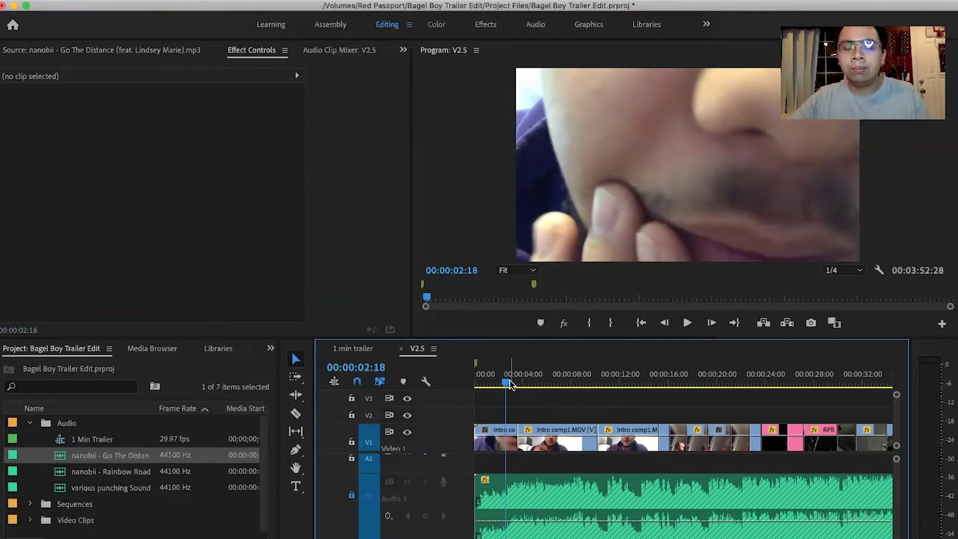
- Try splitting the first intro clip at 00:00:02:03 with the Razor tool, select the second part, and undo the cut
key(w)
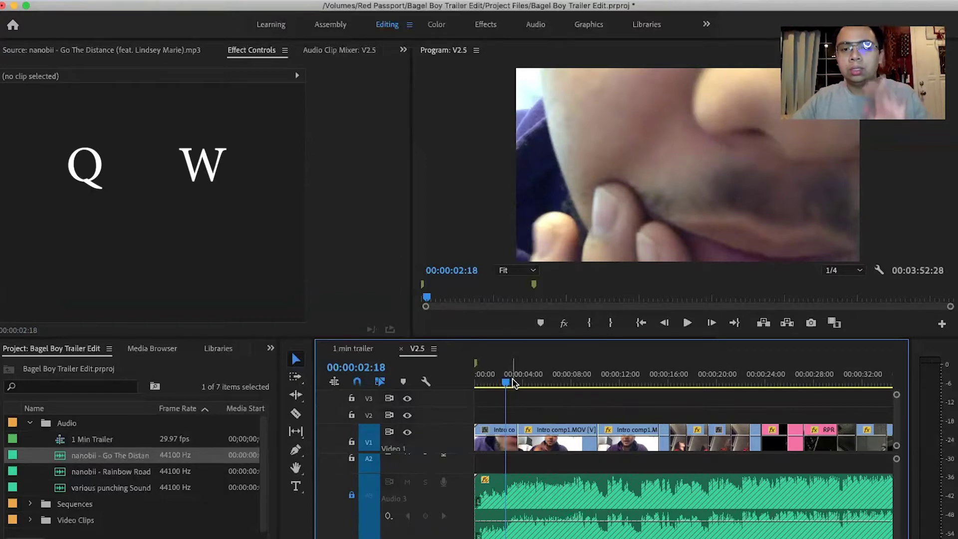
click(500, 384)
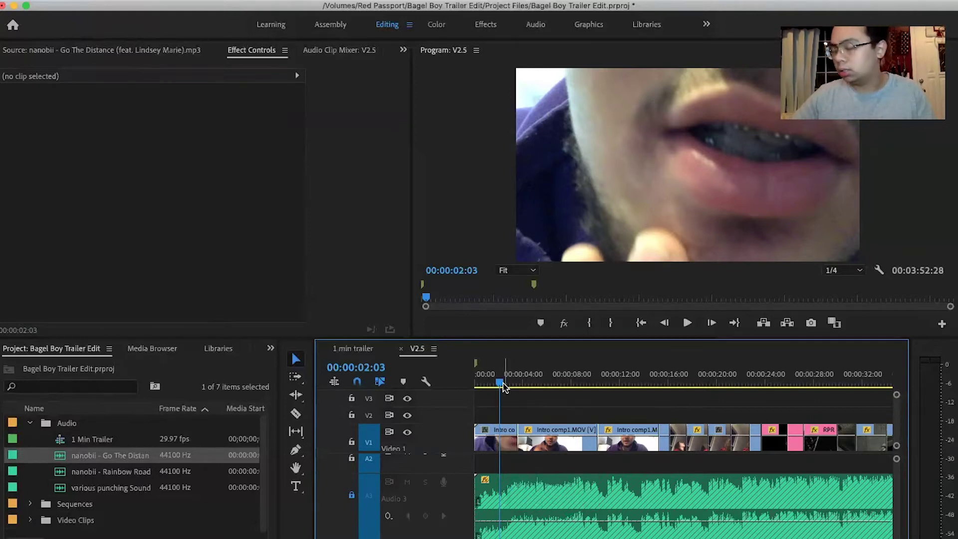
key(c)
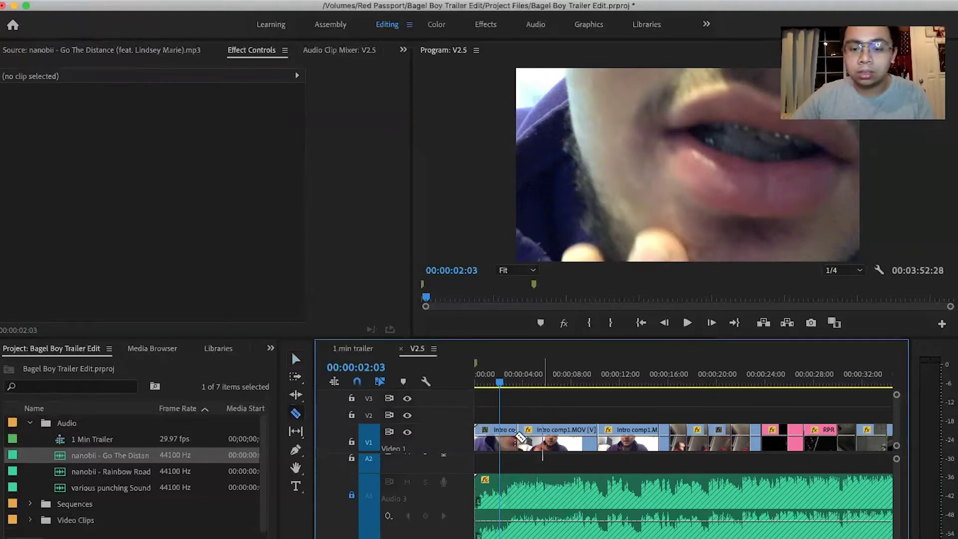
click(498, 432)
key(v)
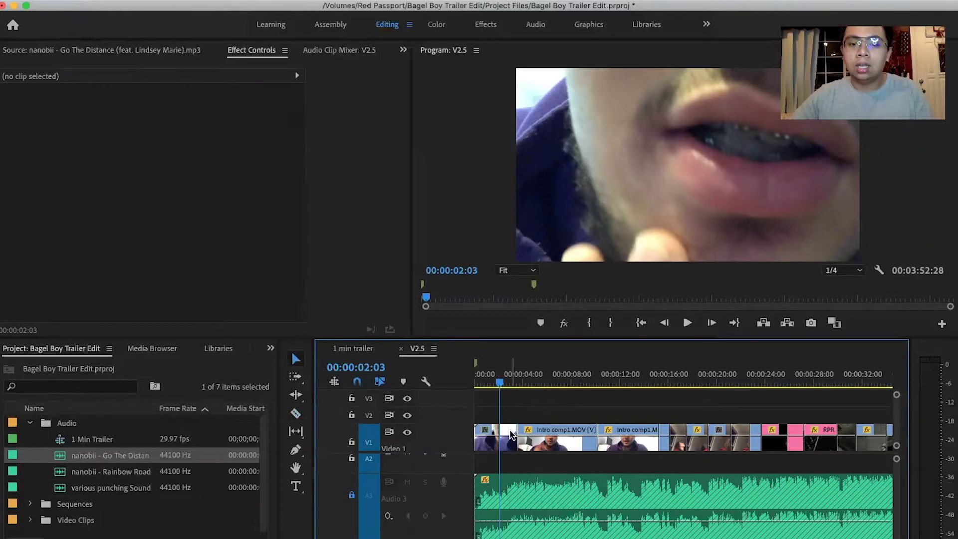
click(511, 434)
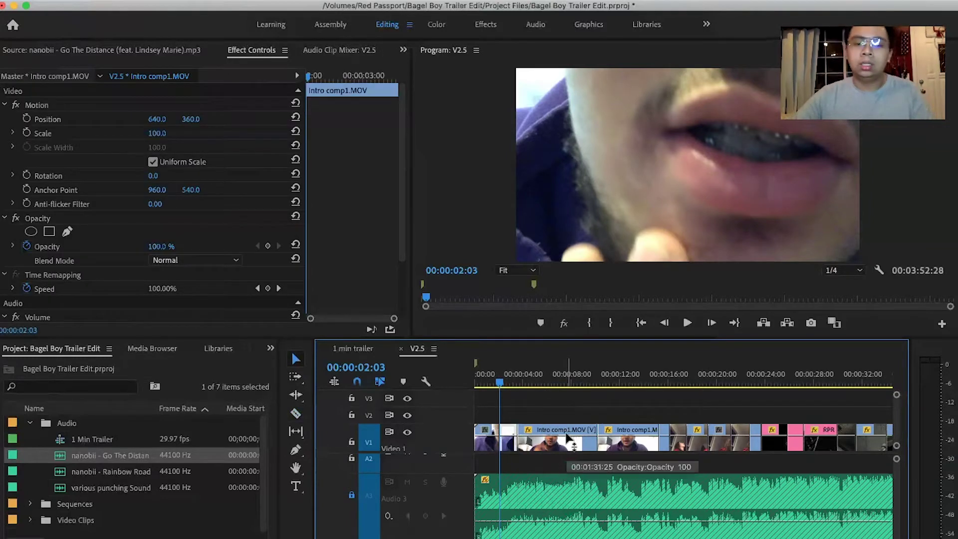
key(super+z)
- Ripple-trim the first intro clip to a shorter length, checking the playback
key(space)
key(Home)
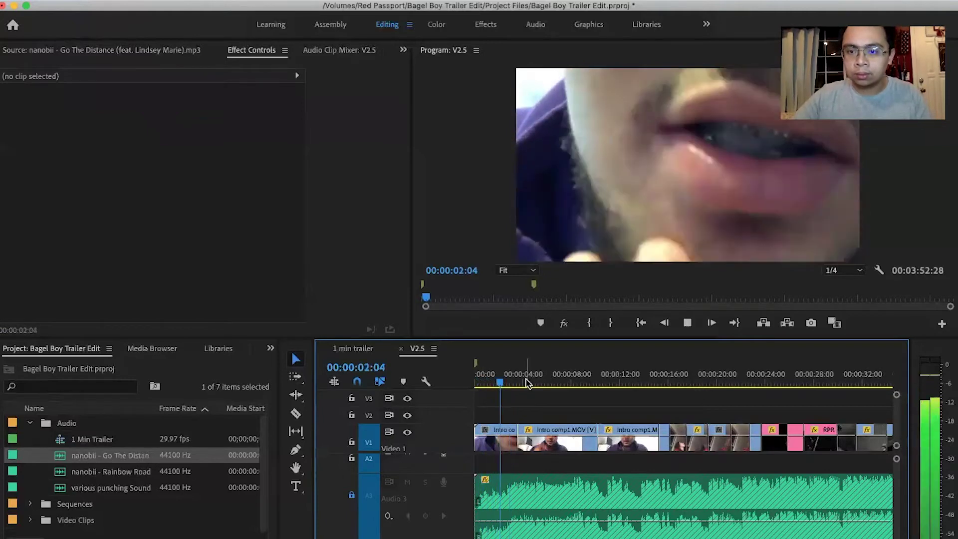
key(space)
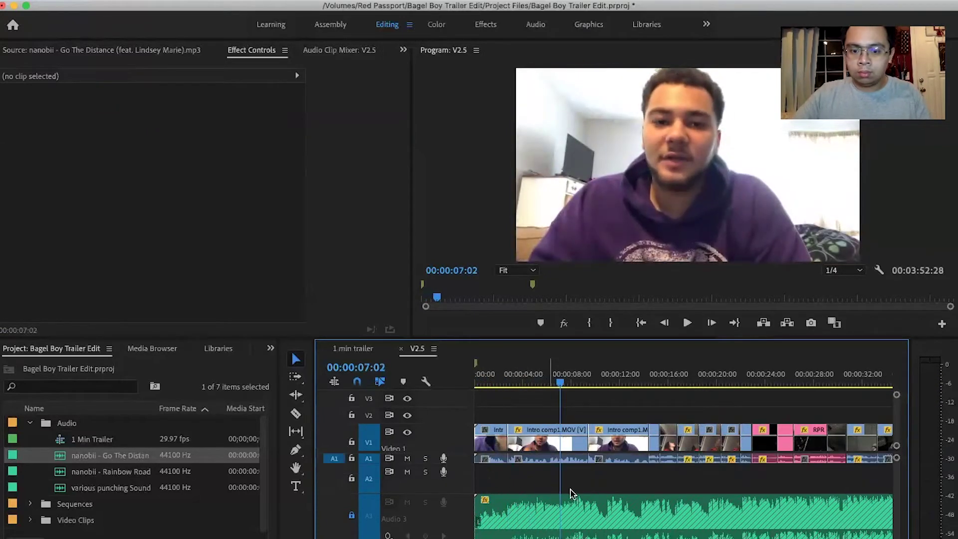
- Enlarge audio track A1 and raise the second intro clip's audio level to 6.02 dB
double_click(370, 460)
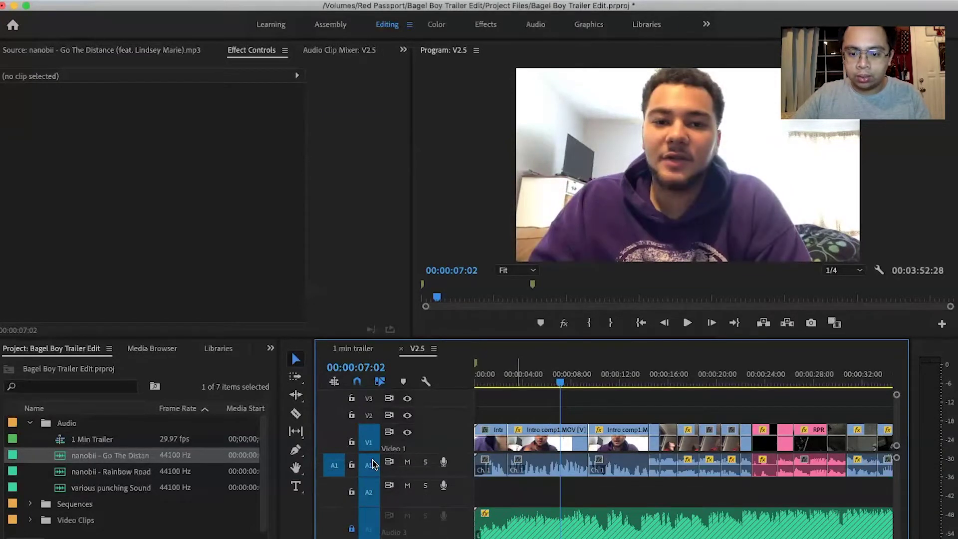
scroll(374, 464, up, 3)
click(555, 468)
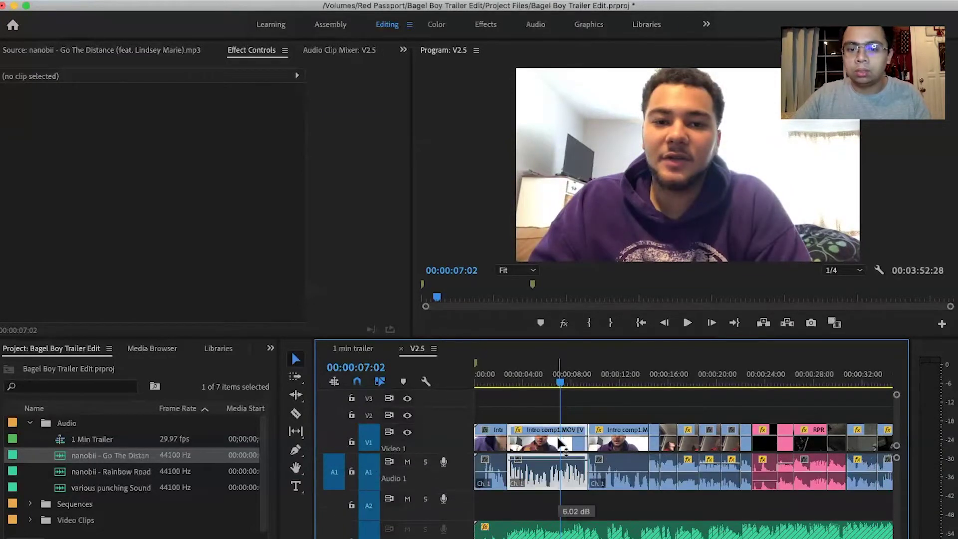
- Play the intro clips from the start of the sequence to check their audio levels
click(508, 377)
drag(508, 378, 477, 383)
key(space)
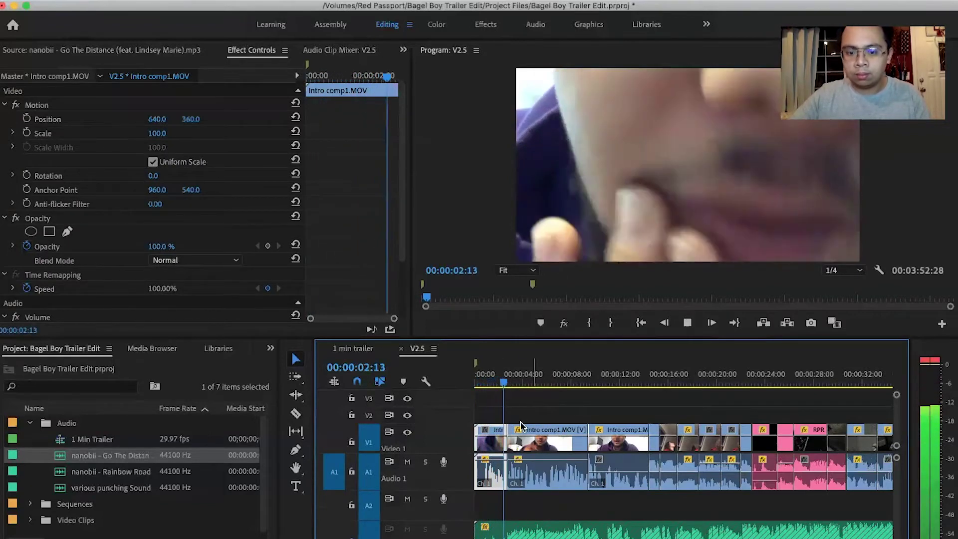
click(543, 464)
key(space)
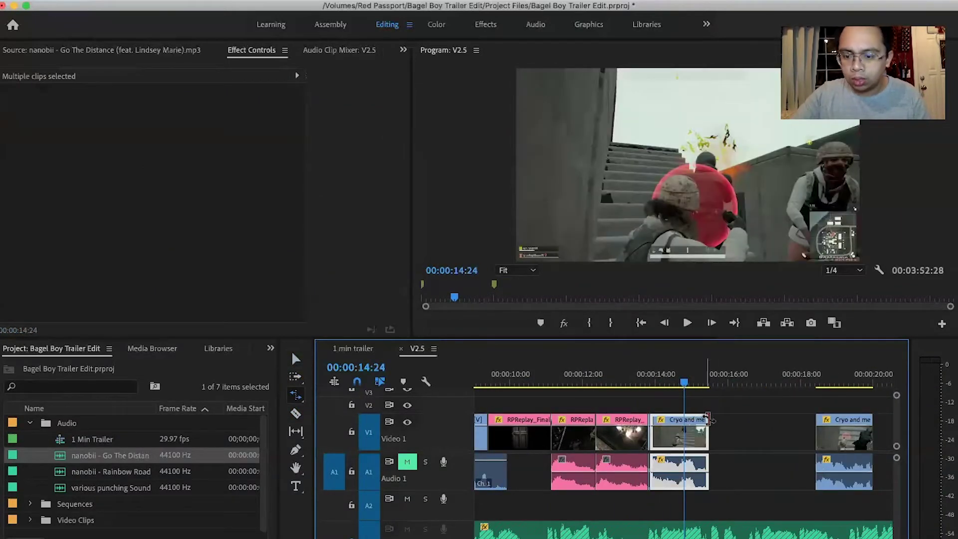
- Ripple-trim the end of the first fist fighting clip to a duration of 00:00:01:21 and play back the cut
drag(708, 419, 722, 419)
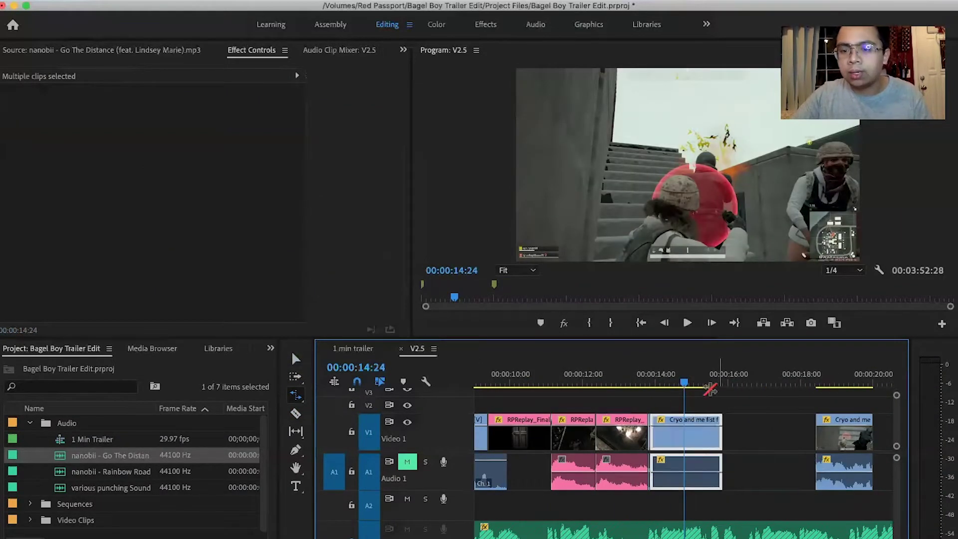
drag(646, 384, 712, 419)
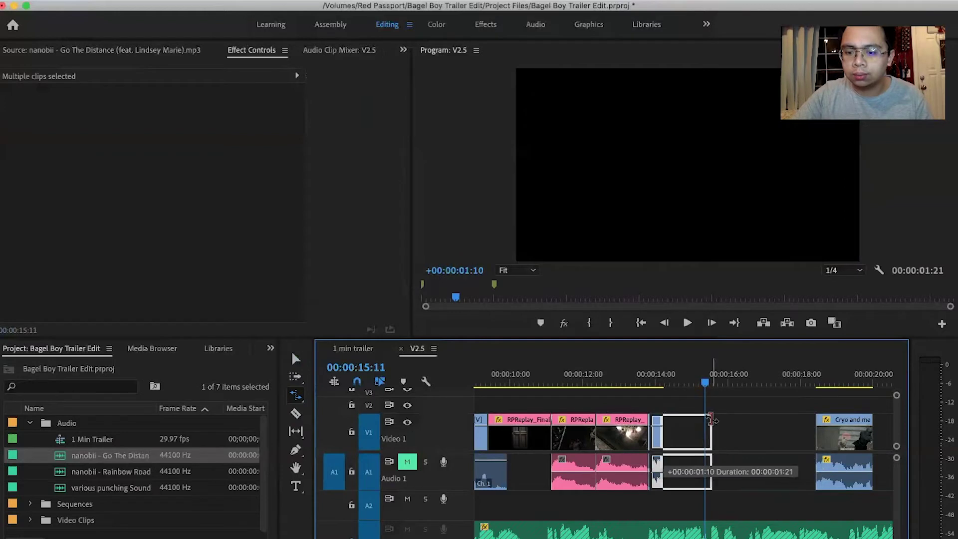
click(619, 380)
key(space)
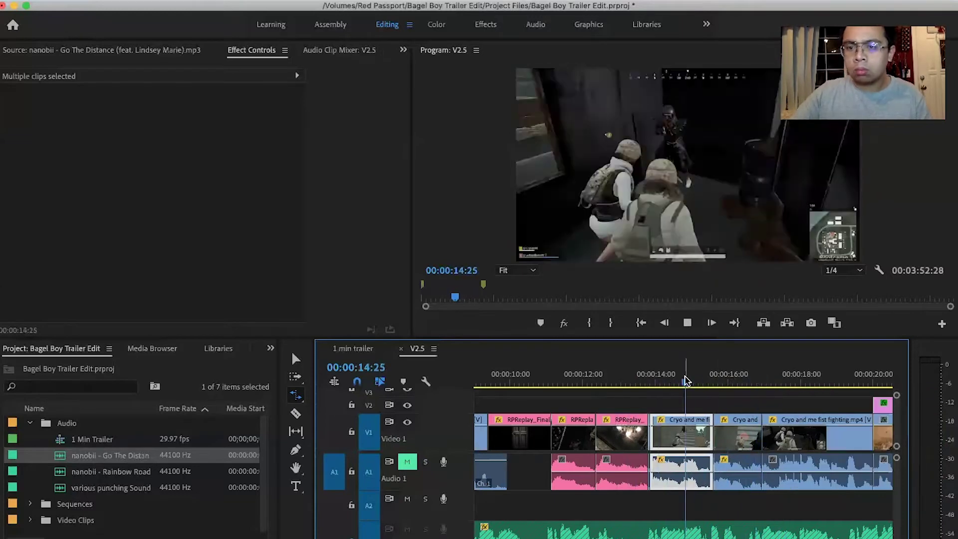
- Trim the third fist fighting clip and shift the cryo flips clips with their text graphic further along the timeline
click(776, 381)
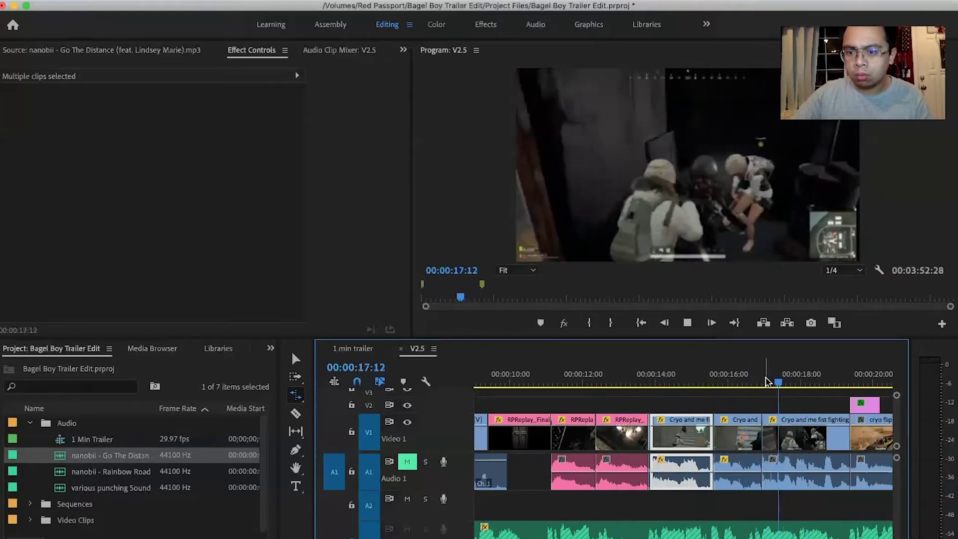
click(768, 382)
drag(790, 383, 815, 384)
drag(862, 425, 865, 425)
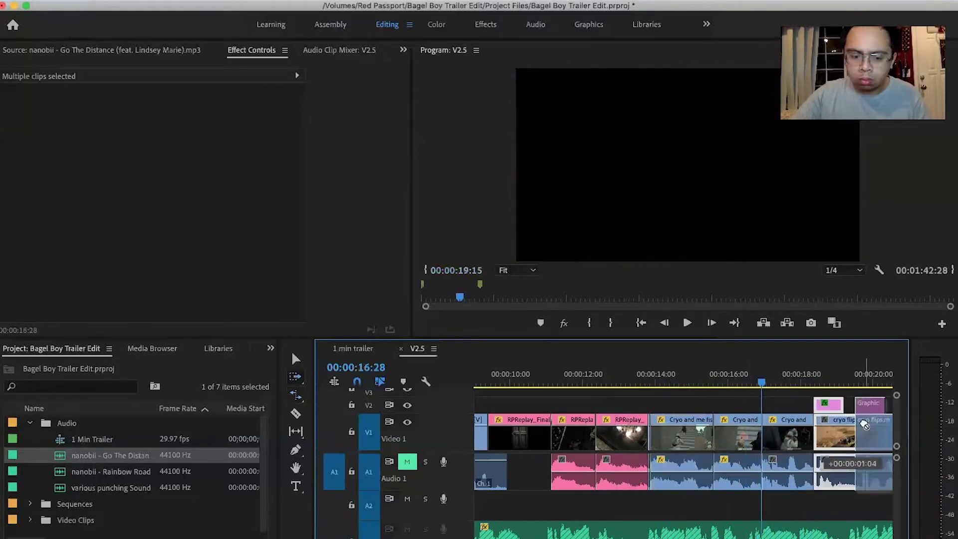
- Play back the transition from the third fist fighting clip into the cryo flips clips
key(space)
key(space)
key(space)
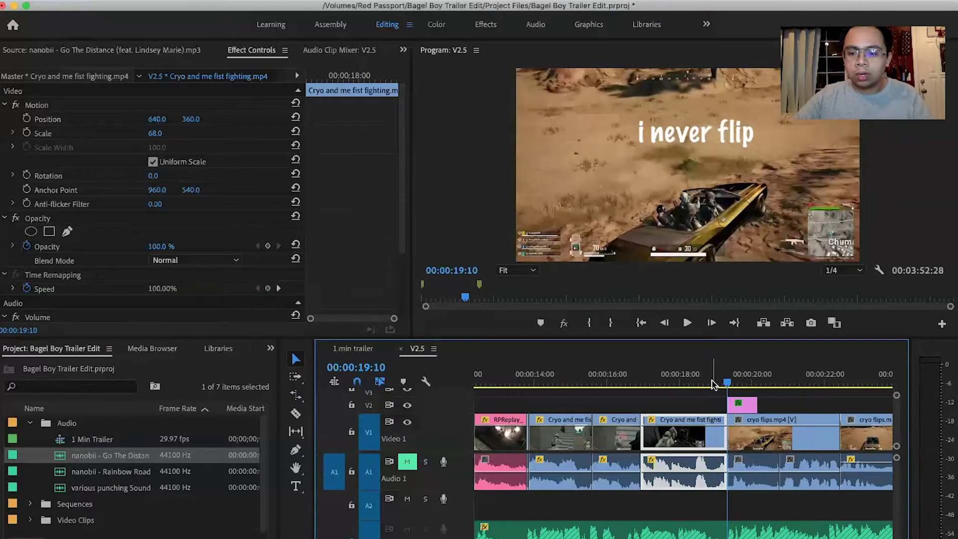
drag(720, 384, 681, 396)
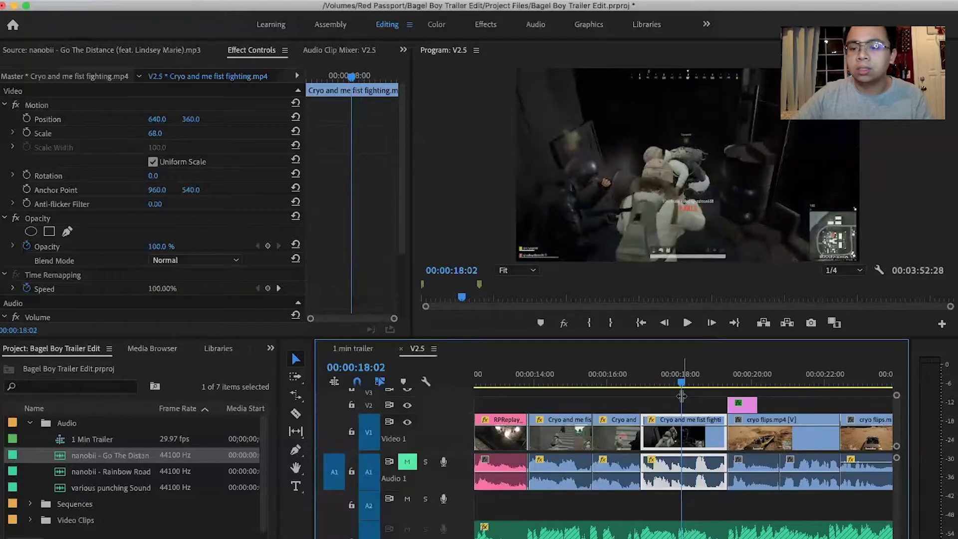
key(space)
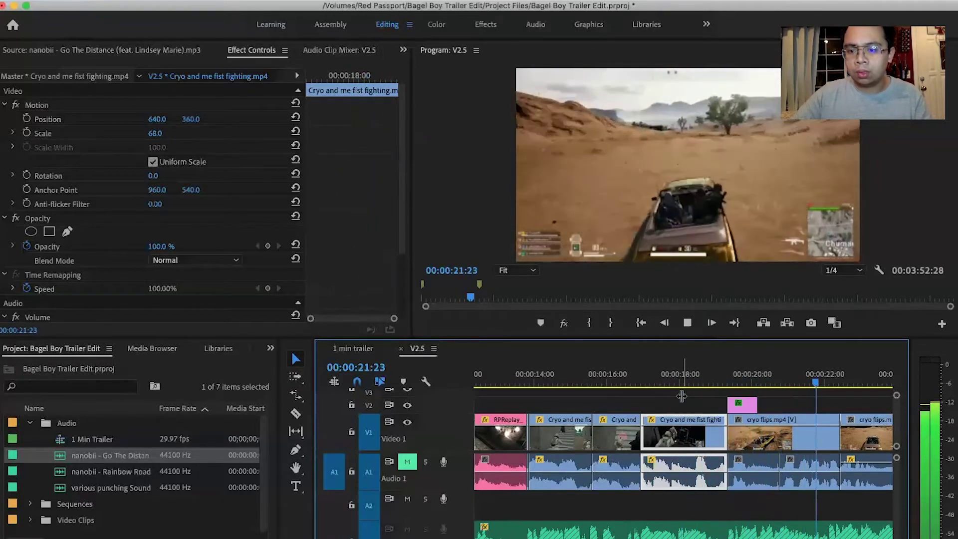
- Play back the first cryo flips clip and ripple-trim its end where it meets the second cryo flips clip
click(708, 384)
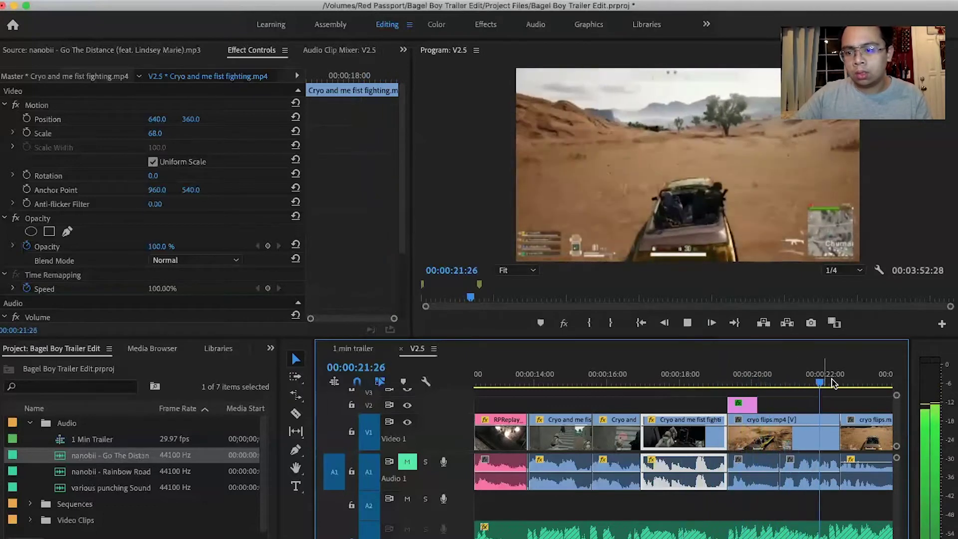
key(space)
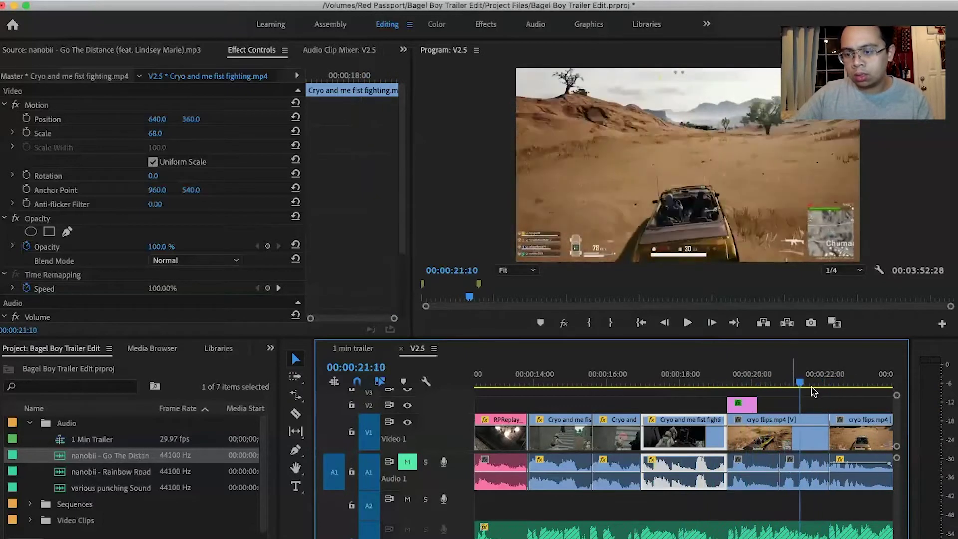
key(space)
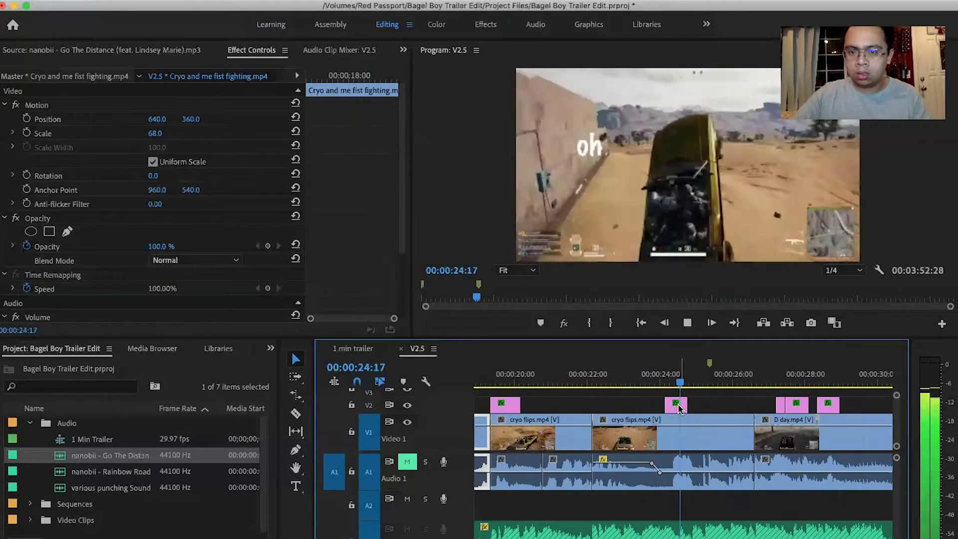
- Split the second cryo flips clip before the "oh" graphic and at 00:00:24:24, and shift everything after the second cut further along the timeline
key(c)
click(634, 380)
click(641, 428)
drag(640, 381, 689, 383)
click(689, 428)
key(a)
drag(710, 429, 800, 432)
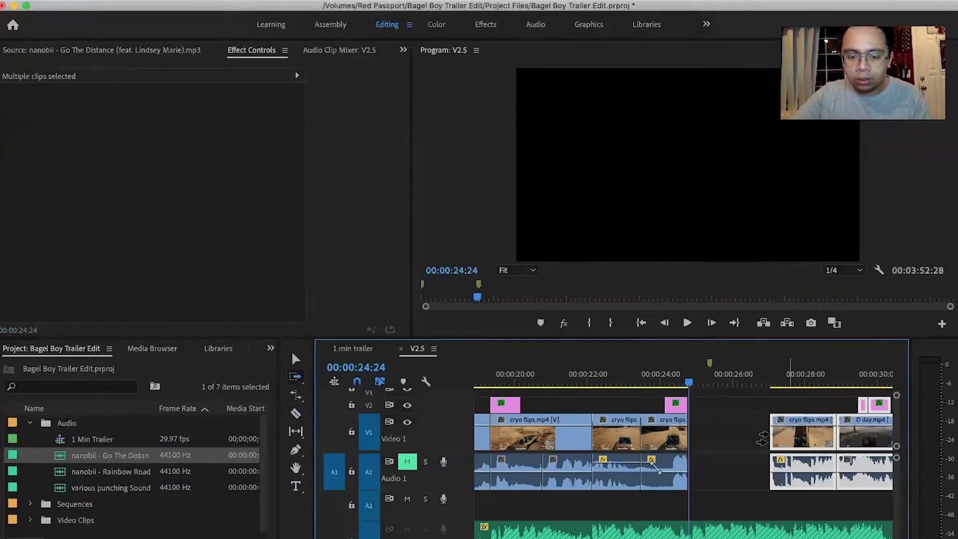
- Slow the middle cryo flips segment and its "oh" graphic with Rate Stretch, bringing the graphic to 43.18% speed, and play it back
drag(722, 398, 680, 455)
key(r)
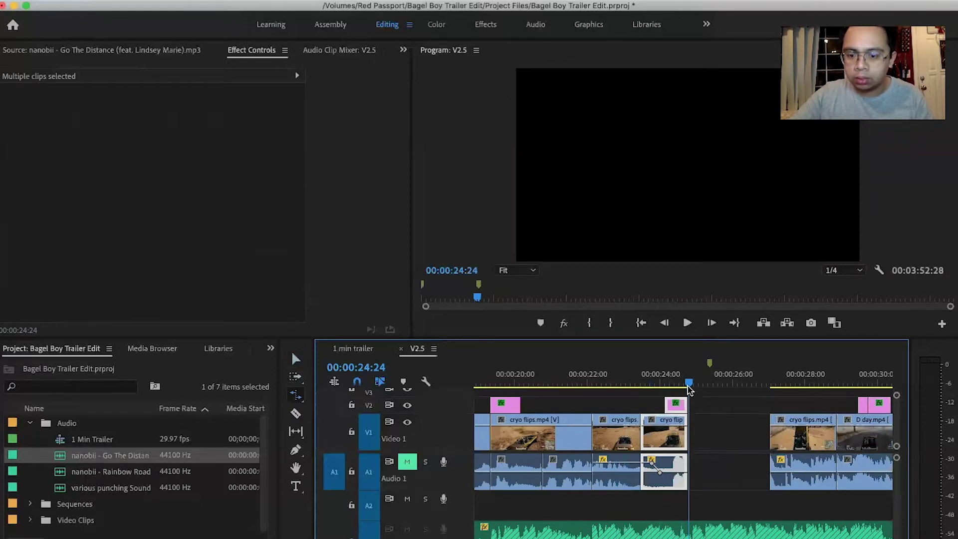
drag(687, 404, 717, 405)
click(599, 380)
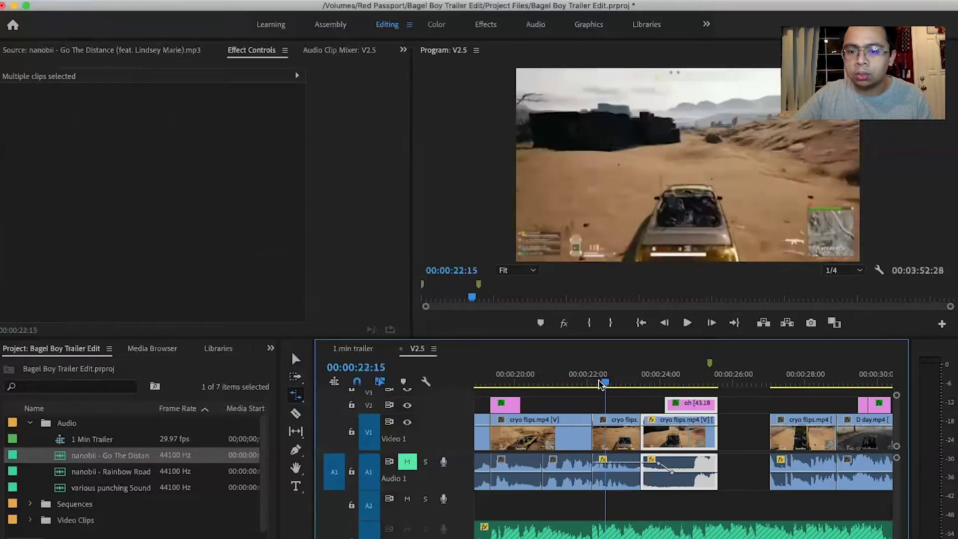
key(space)
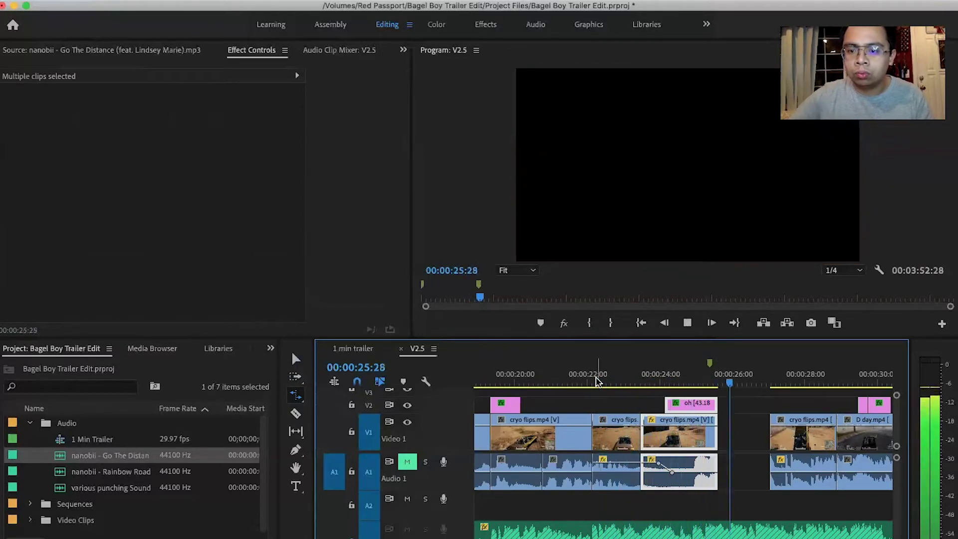
key(space)
- Close the gap after the slowed cryo flips segment and play back the cut into the D day clip
key(Up)
key(w)
click(598, 377)
key(space)
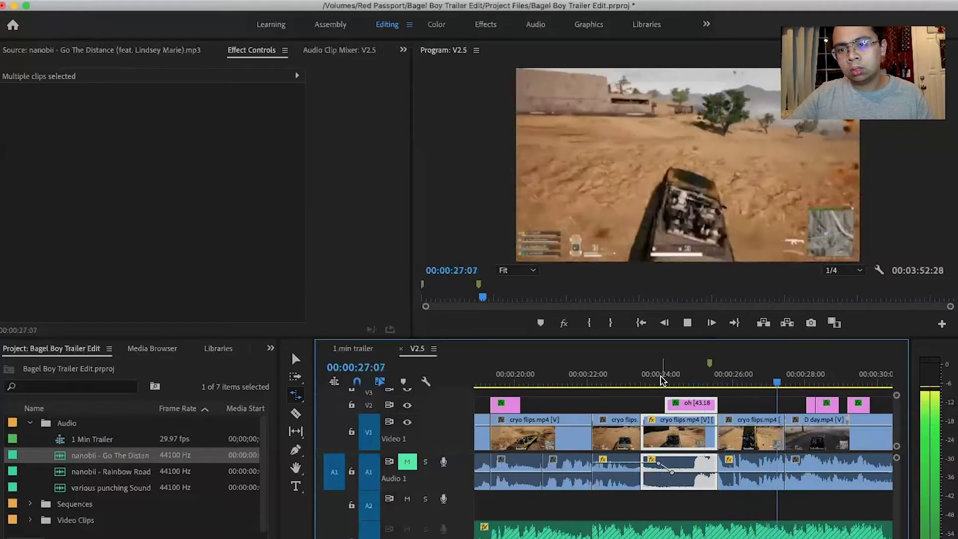
key(space)
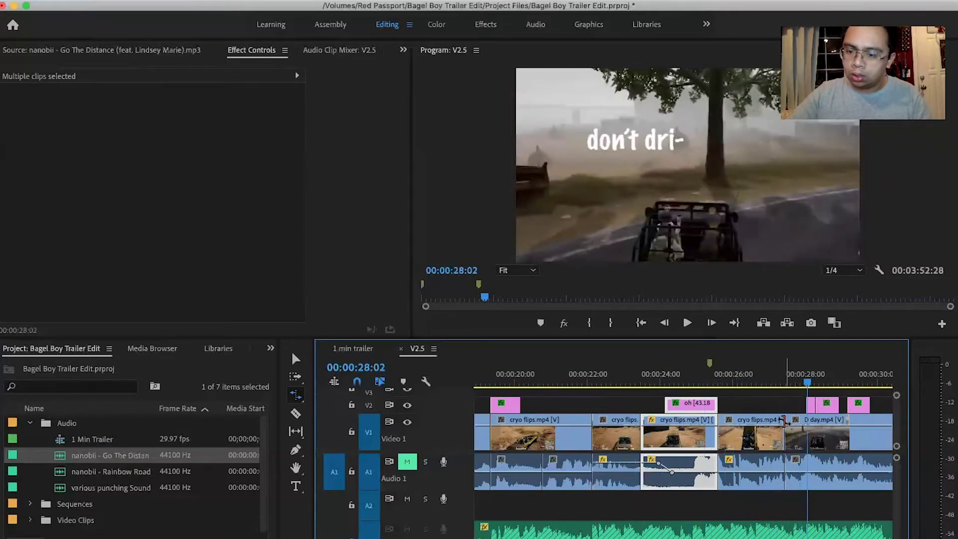
- Shorten the end of the last cryo flips clip and close the gap before the first D day clip
drag(781, 423, 759, 422)
click(633, 379)
key(space)
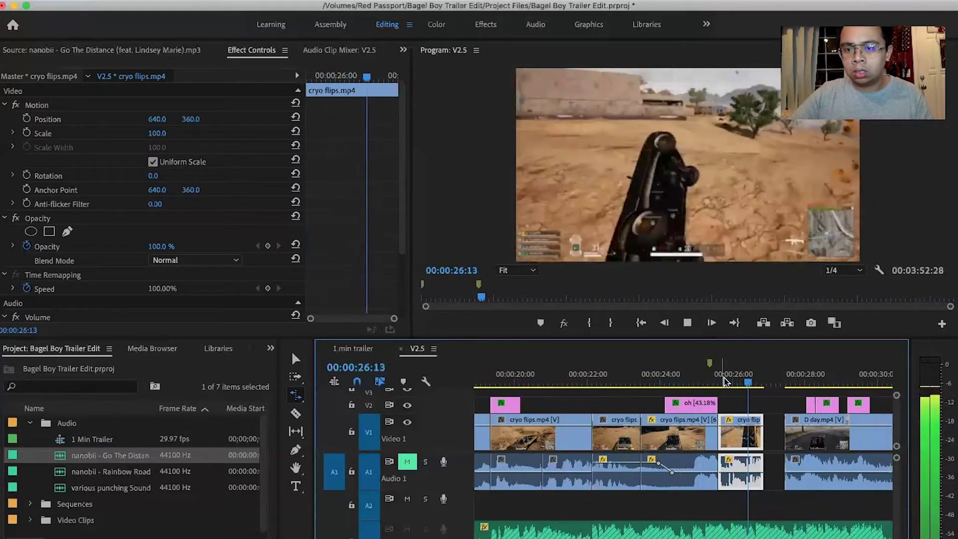
click(713, 383)
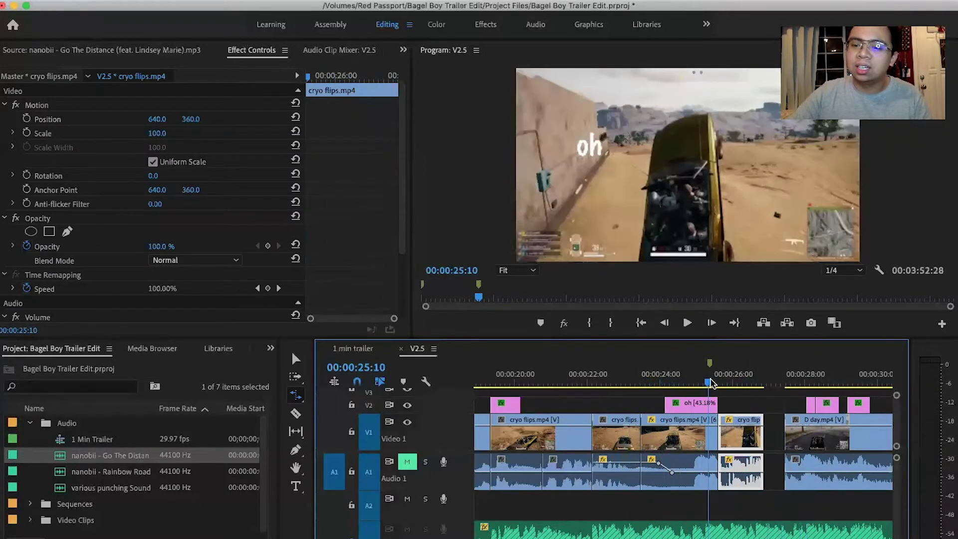
key(space)
key(Delete)
- Cut the first D day clip and ripple-delete its opening section together with the text graphics above it
click(686, 381)
key(space)
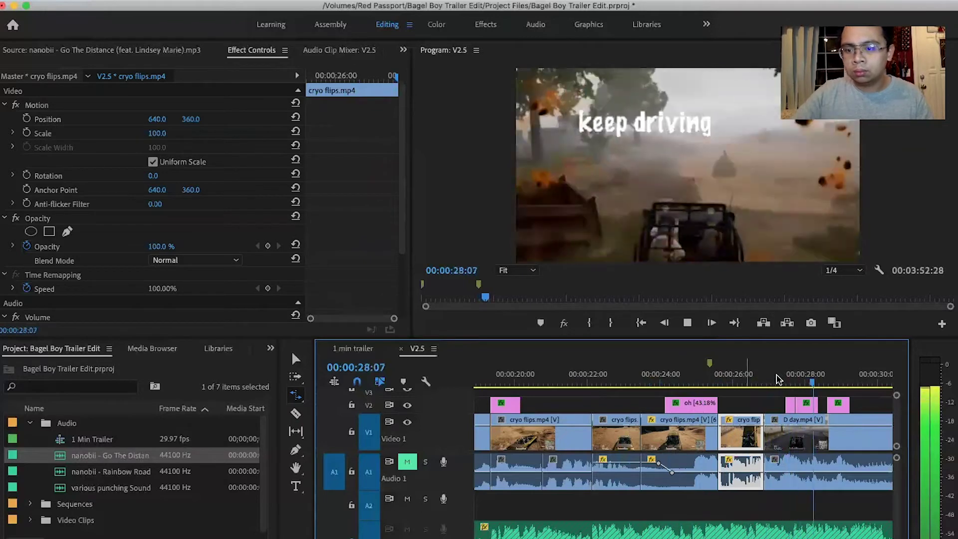
key(space)
key(c)
click(662, 431)
key(v)
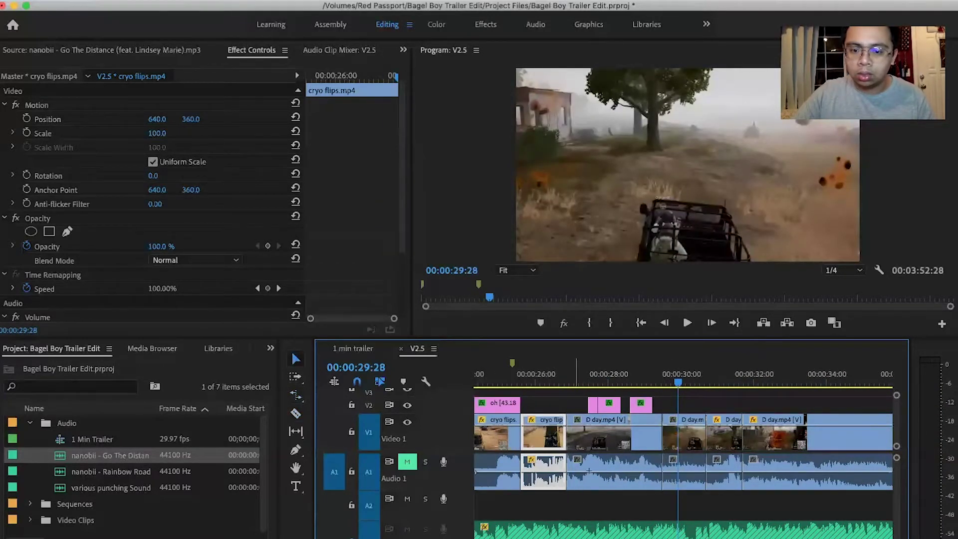
drag(576, 493, 653, 394)
key(Delete)
key(Down)
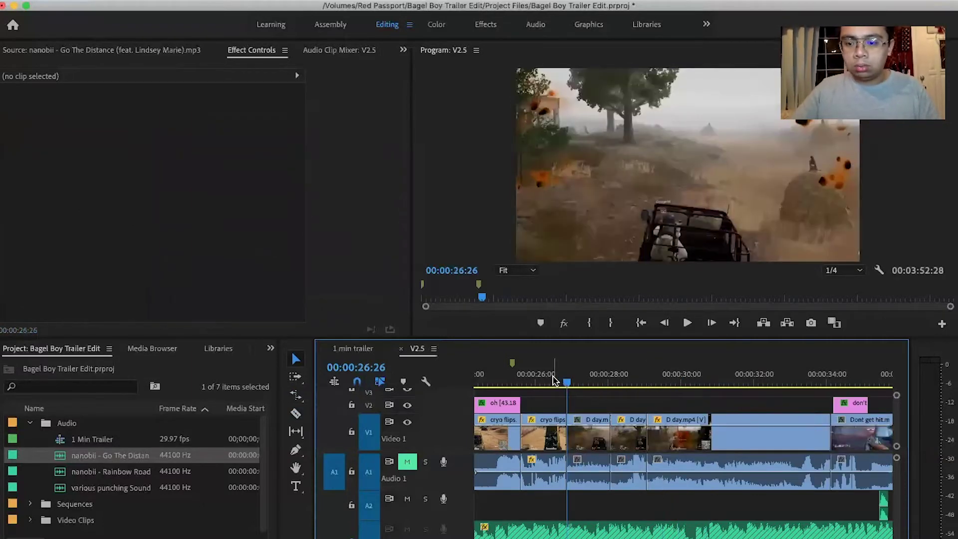
- Ripple-trim the start of the first remaining D day clip to 00:00:27:10 and play back the D day clips
key(space)
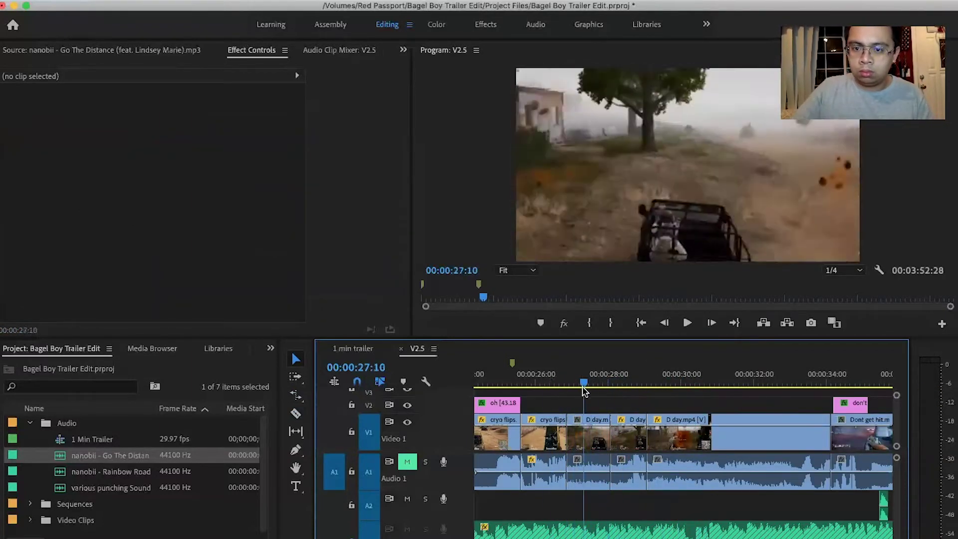
key(q)
key(space)
key(space)
drag(619, 379, 640, 379)
key(space)
key(space)
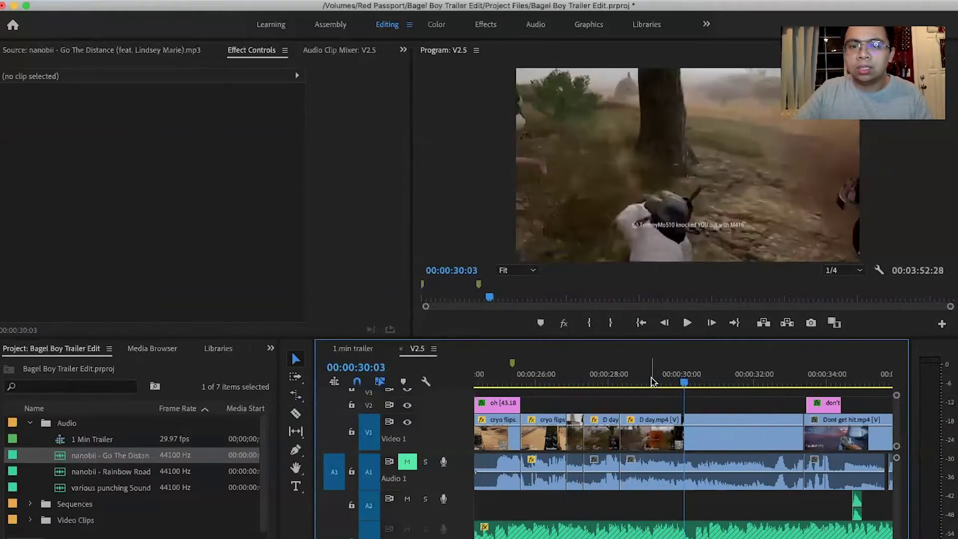
- Review the firefight in the last D day clip and split that clip near its start
key(space)
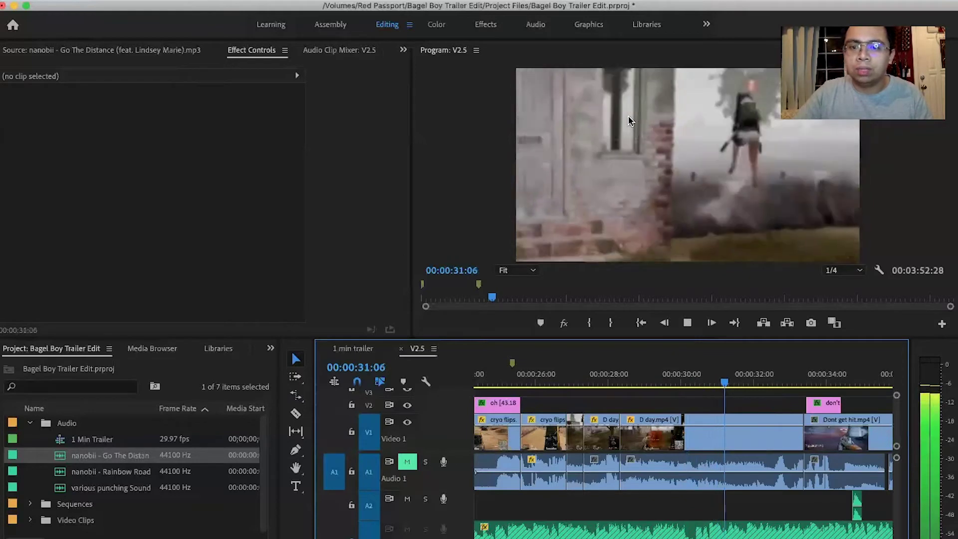
key(space)
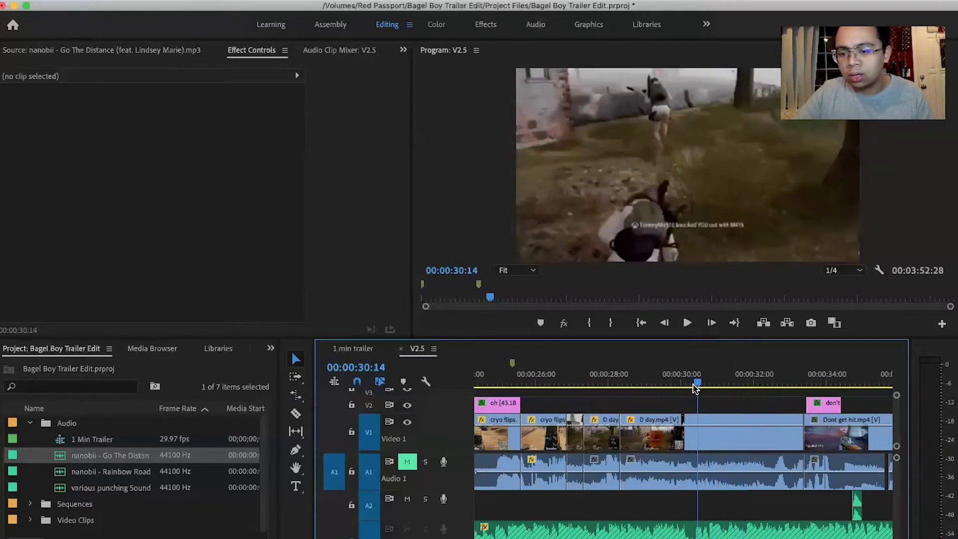
click(627, 380)
key(space)
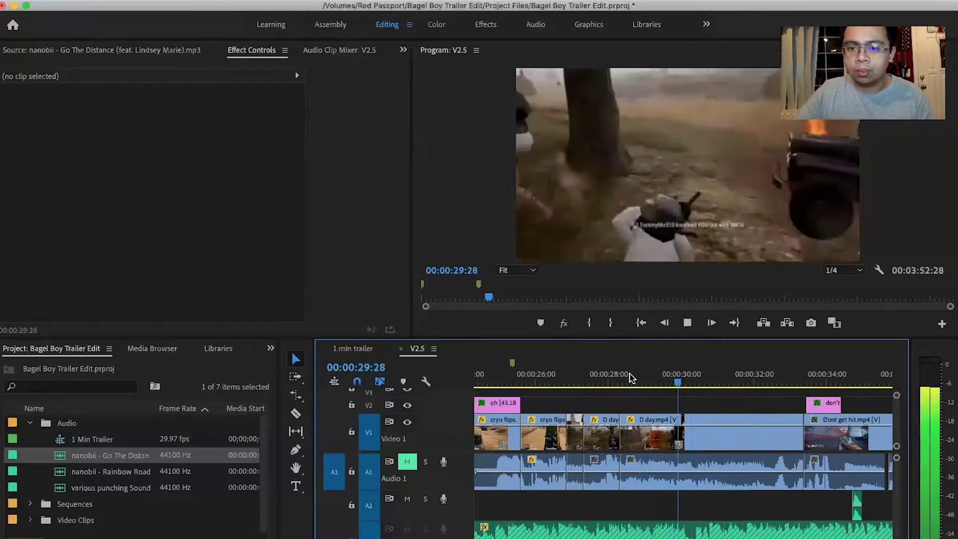
key(space)
key(c)
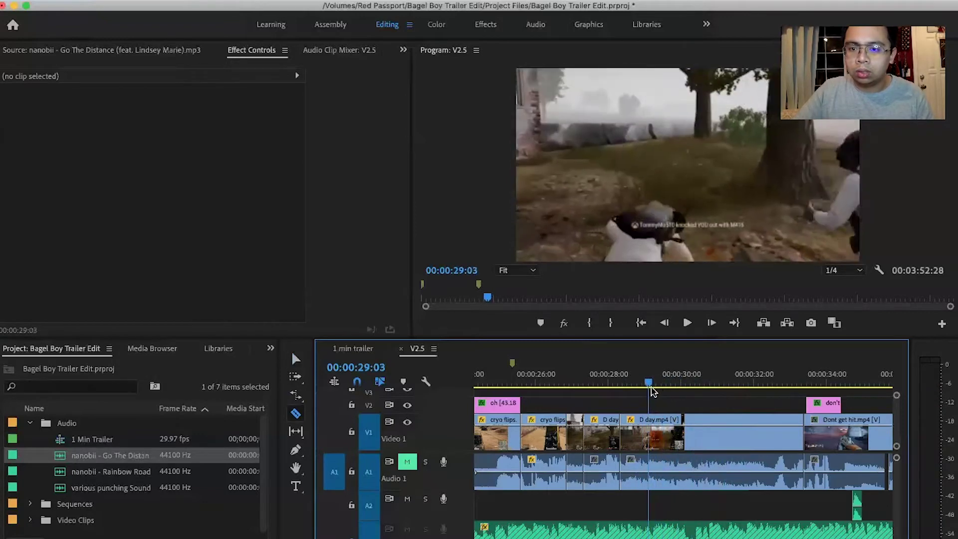
click(663, 421)
- Split the last D day clip again around 00:00:30:29 and ripple-trim the end of the segment before the new cut
key(space)
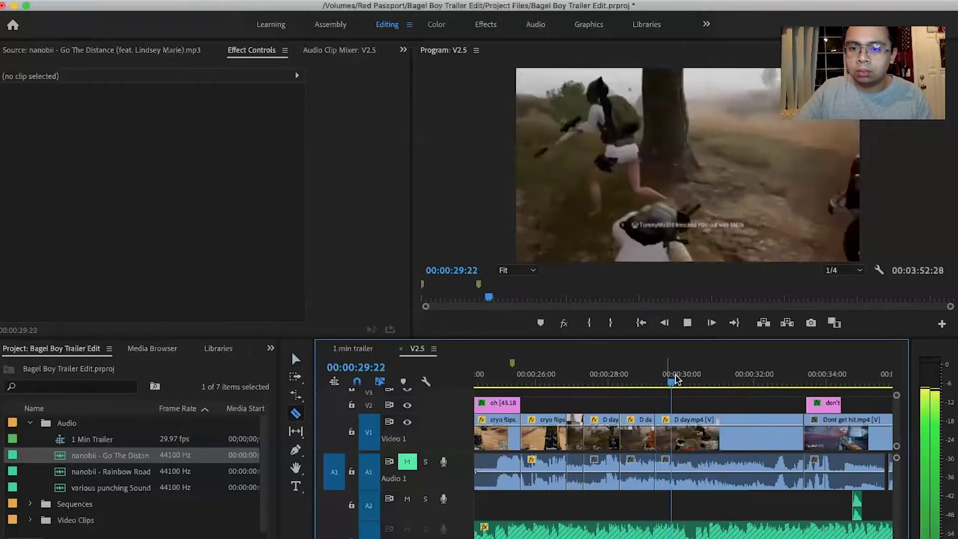
key(space)
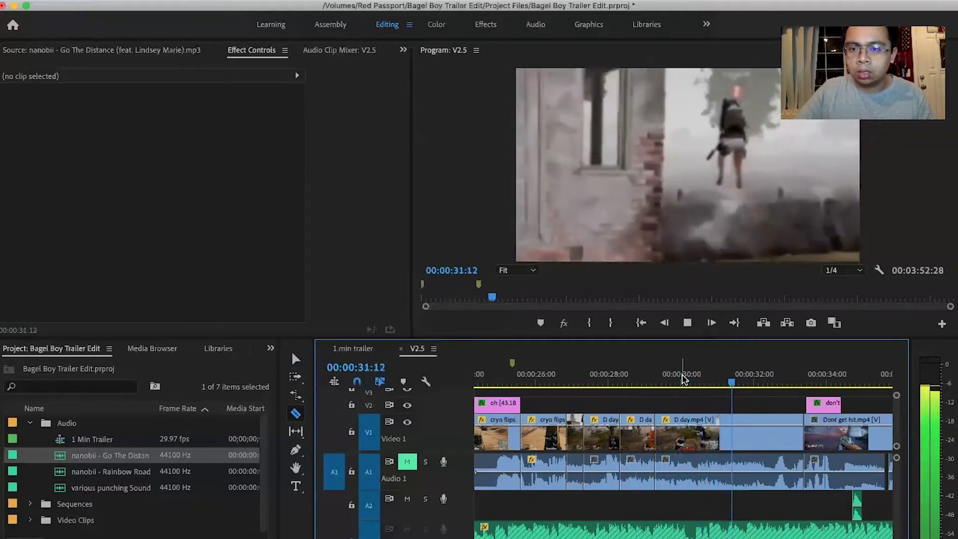
click(688, 380)
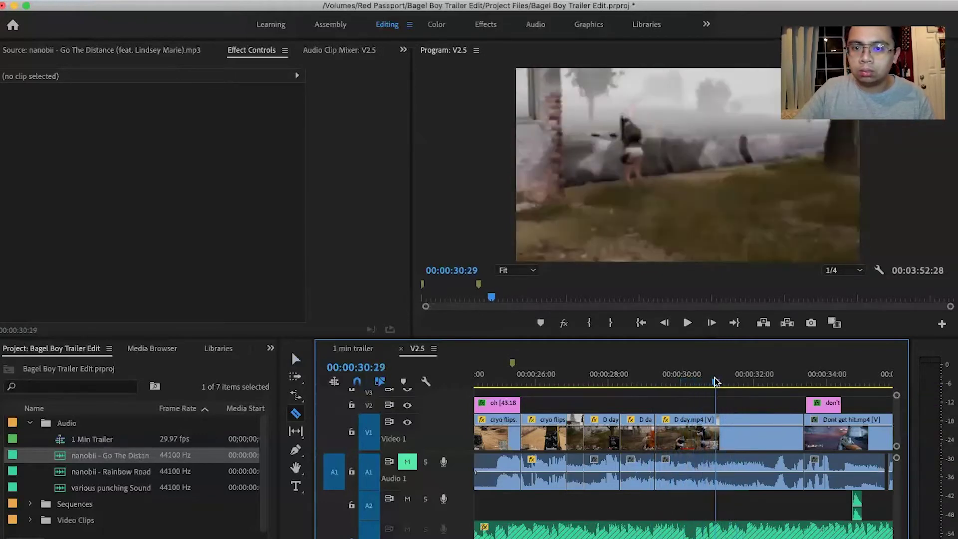
drag(703, 386, 723, 386)
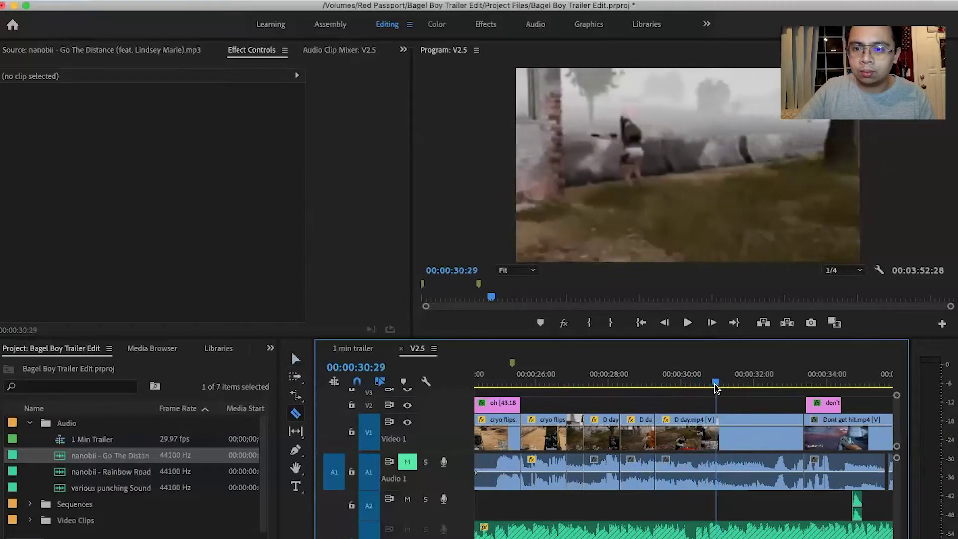
click(711, 417)
key(b)
drag(710, 421, 691, 423)
- Play back the shortened D day segments and ripple-trim the end of the last one so the Dont get hit clip follows sooner
drag(705, 381, 643, 380)
key(space)
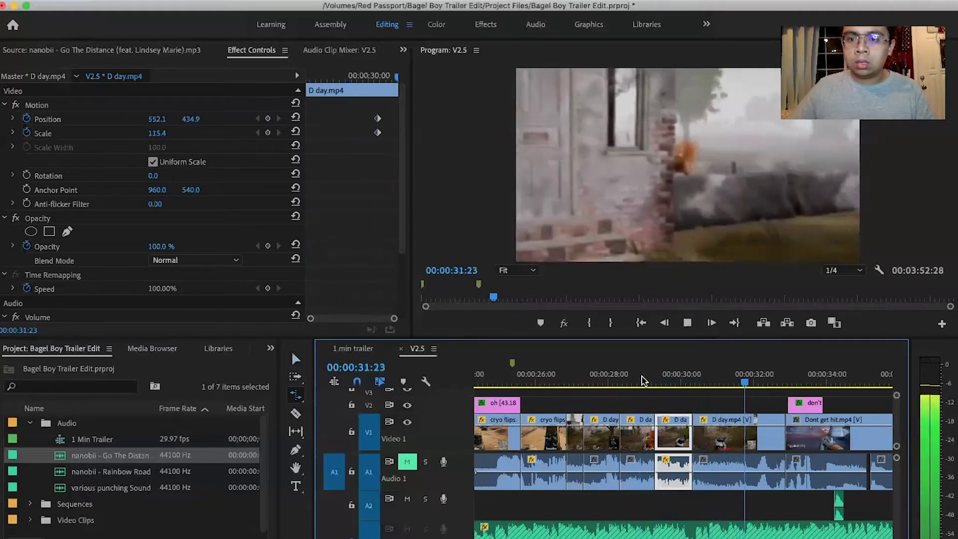
click(647, 383)
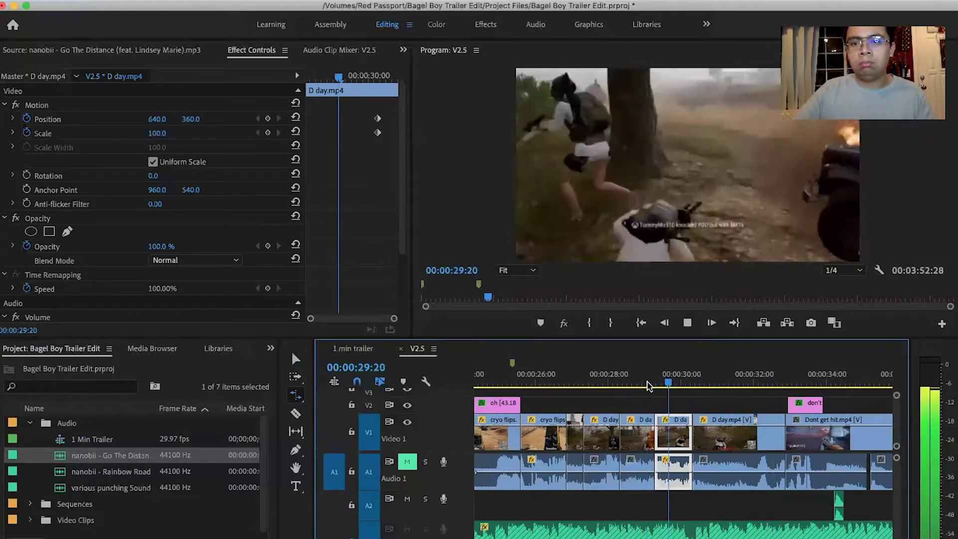
mouse_move(731, 385)
mouse_down()
mouse_move(756, 387)
mouse_move(748, 389)
mouse_up()
key(w)
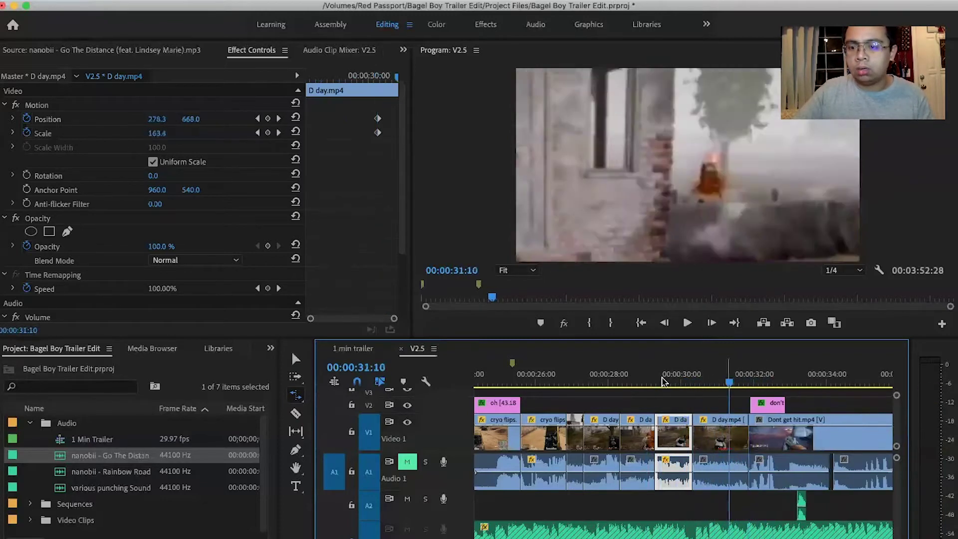
- Shift the Dont get hit clip with its text graphic and sound effect slightly further along, and extend the clip's start
click(647, 383)
key(space)
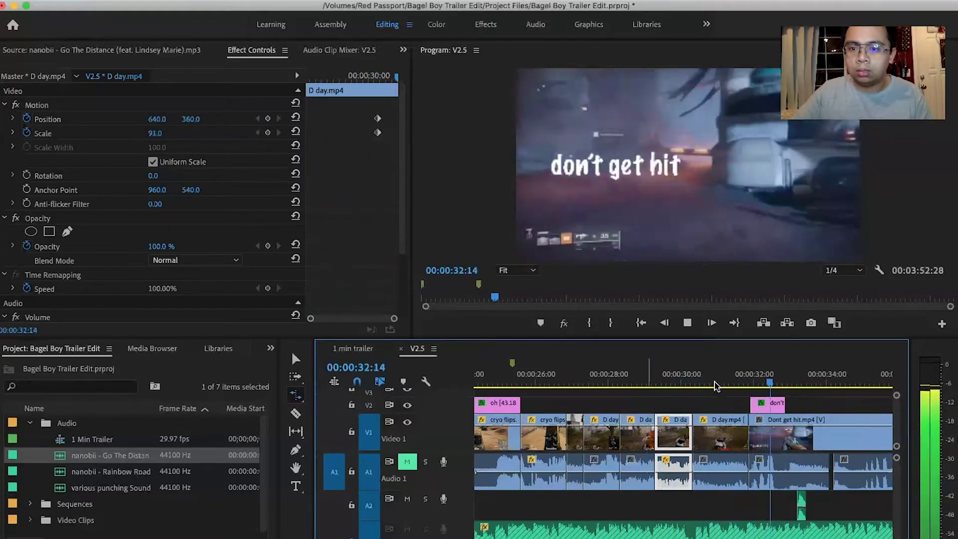
click(737, 383)
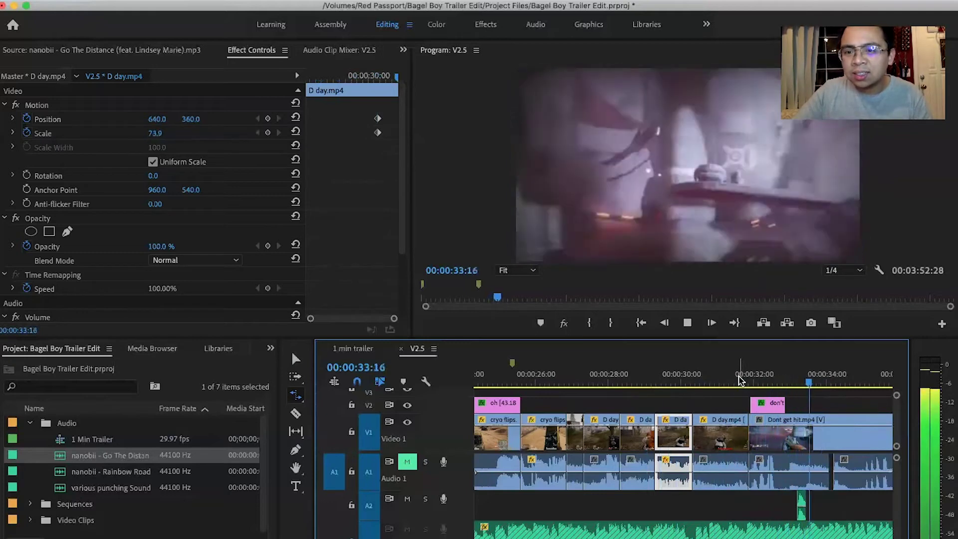
click(748, 383)
mouse_move(754, 424)
mouse_down()
mouse_move(773, 421)
mouse_move(755, 434)
mouse_up()
click(823, 404)
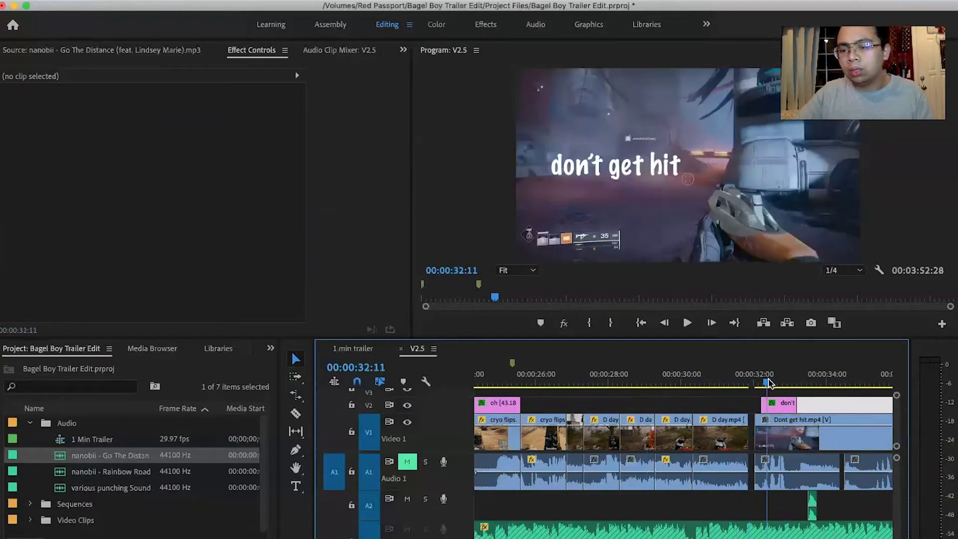
- Move the Dont get hit clip with its text graphic and sound effect back against the last D day clip and play back the cut
key(space)
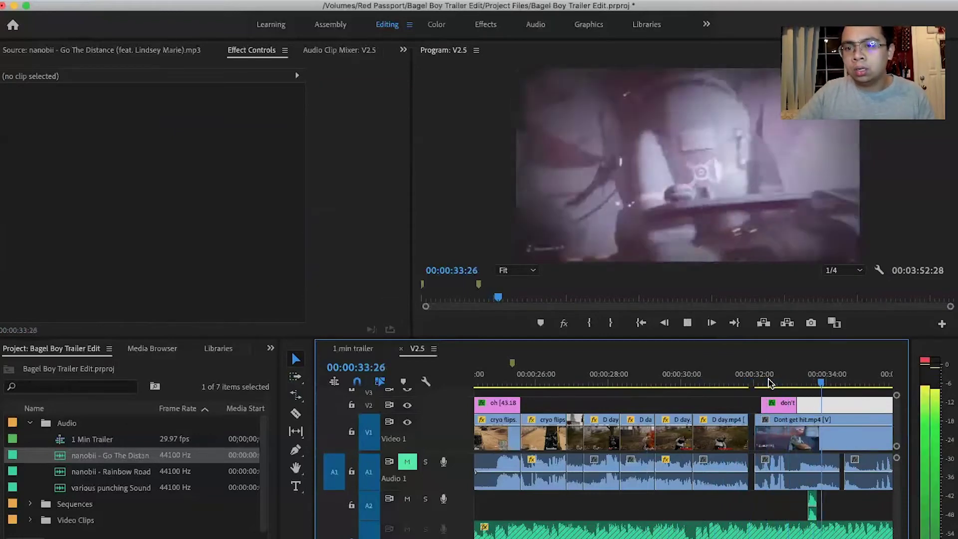
key(space)
drag(756, 422, 759, 427)
click(724, 379)
key(space)
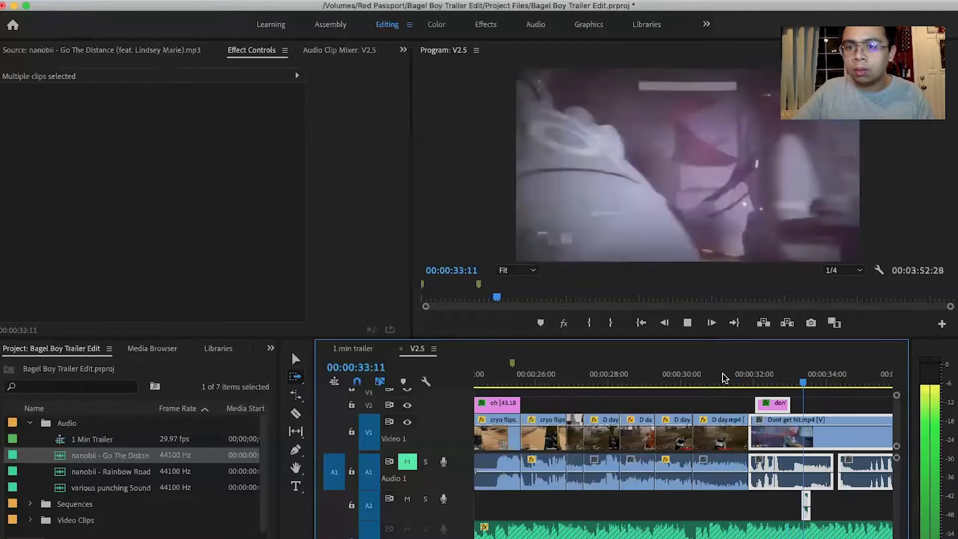
- Play back the Dont get hit clip to check its timing against the music
click(737, 378)
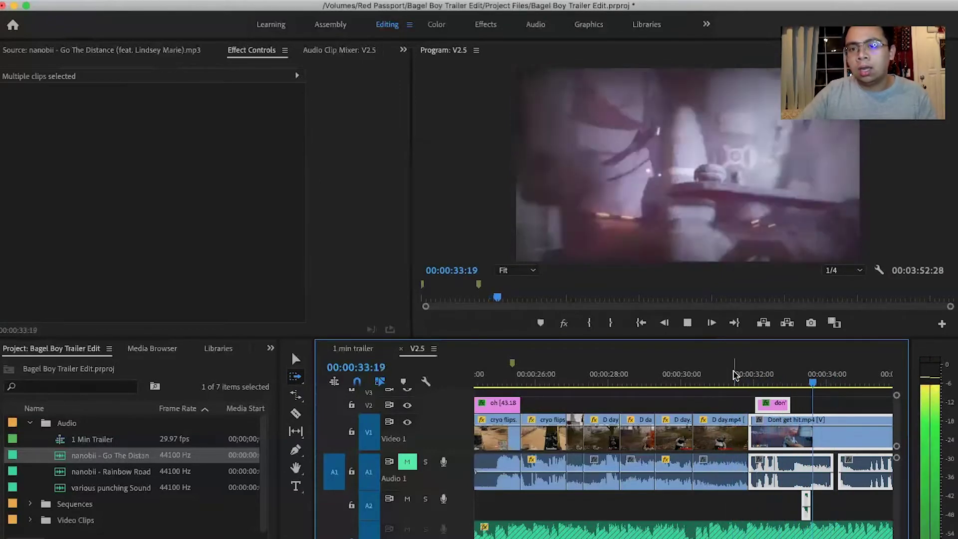
key(space)
click(805, 385)
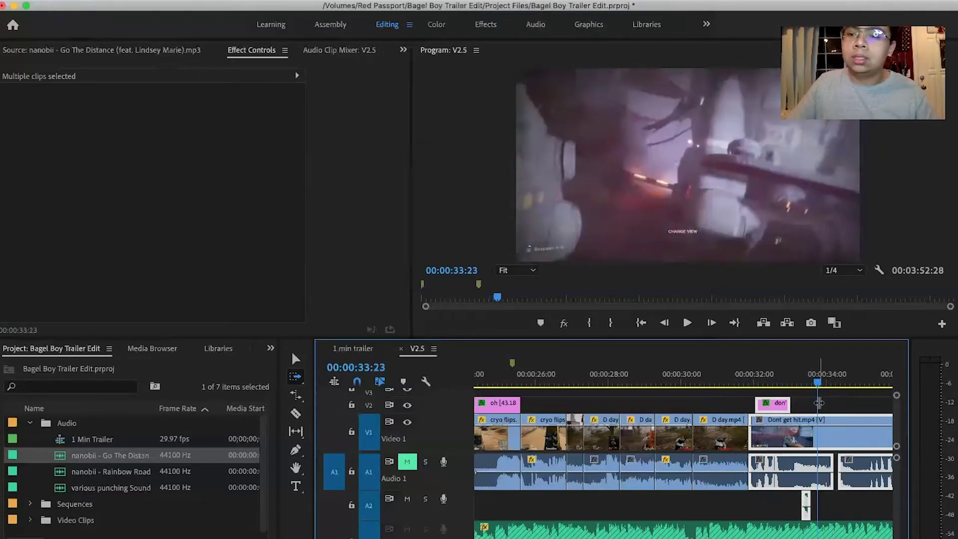
key(space)
key(c)
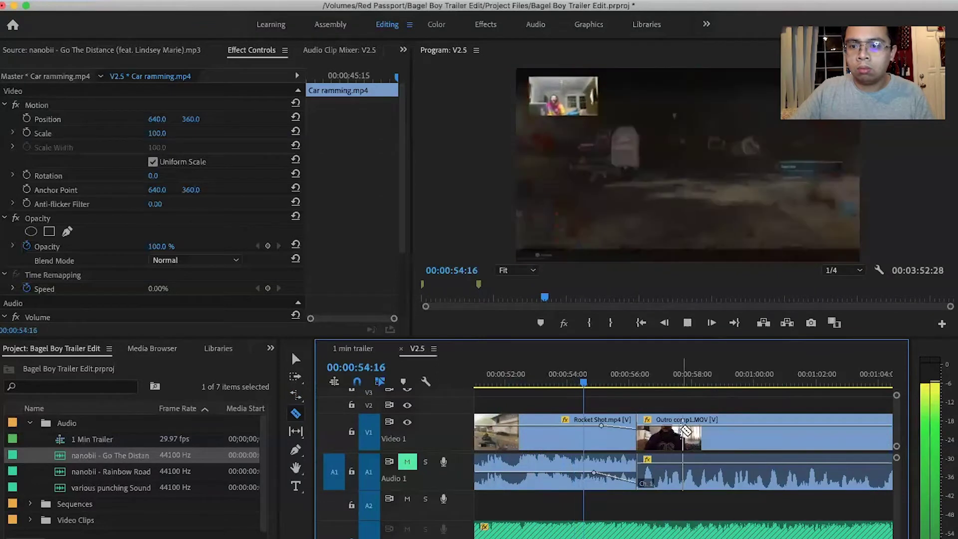
- Play back the last Rocket Shot clip up to the outro to examine its timing against the music
key(space)
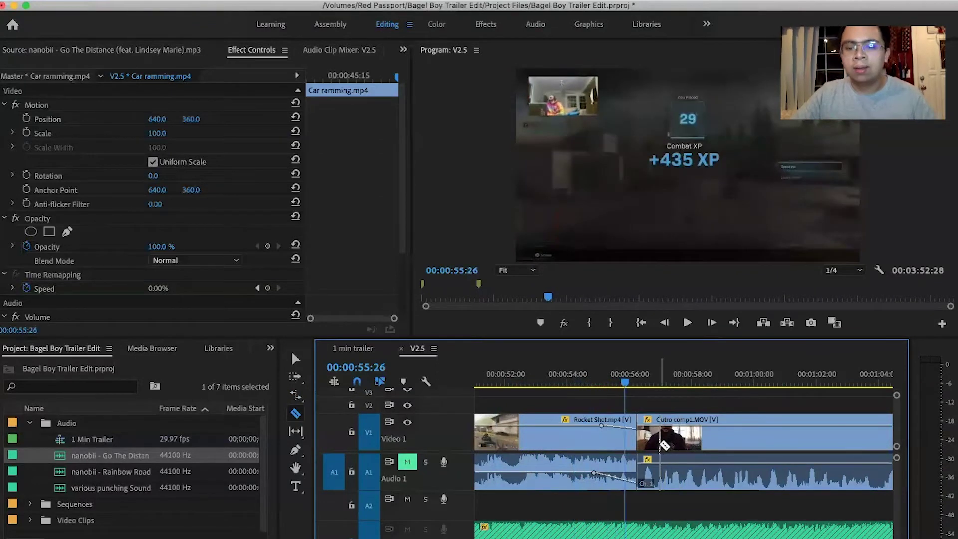
scroll(664, 444, up, 5)
key(v)
key(Up)
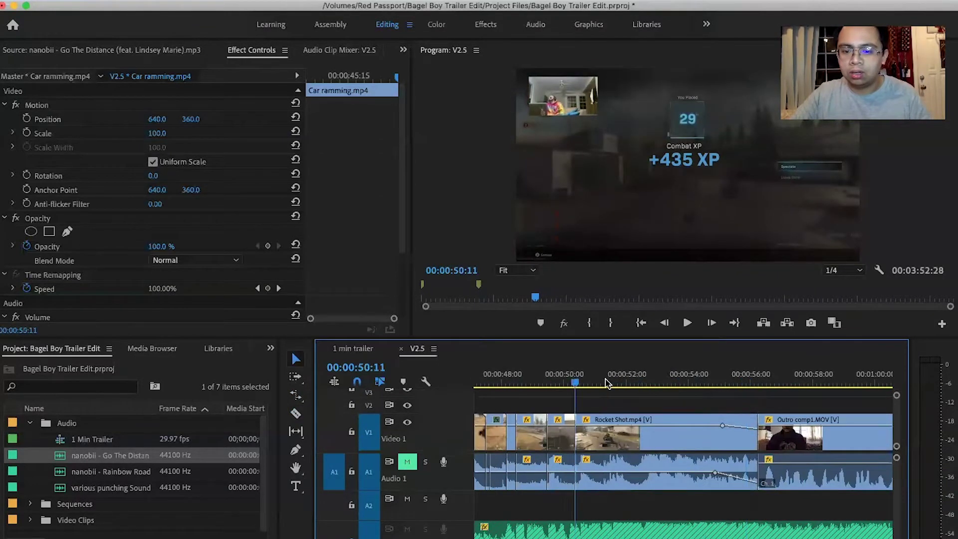
drag(618, 386, 675, 390)
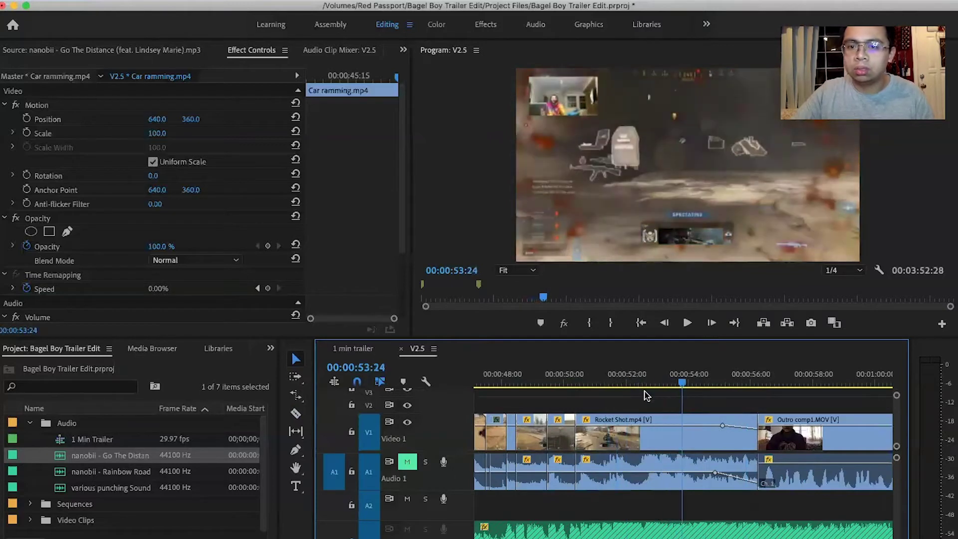
click(642, 394)
key(space)
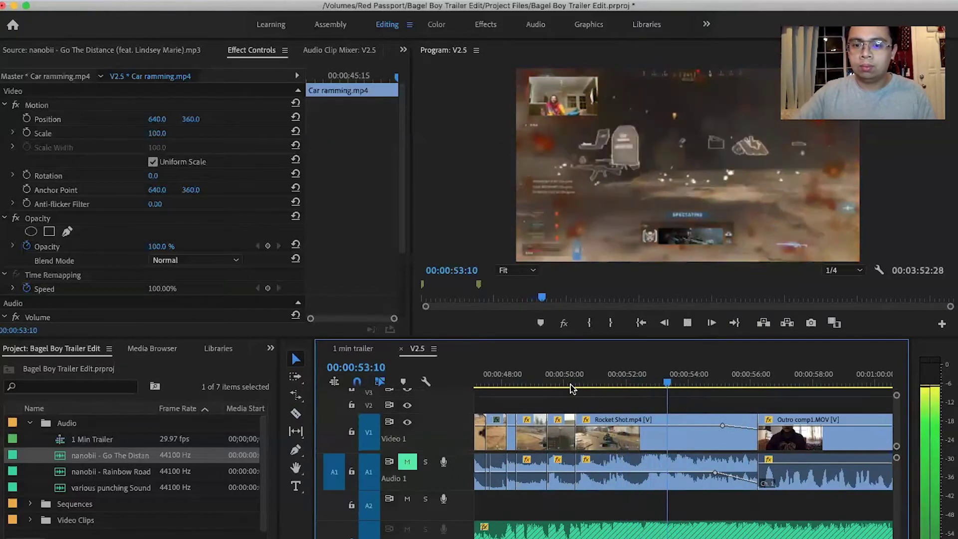
click(569, 382)
- Lengthen the second-to-last Rocket Shot segment so the last one starts about a second further along, and play back the cut
drag(636, 422, 716, 422)
drag(532, 385, 513, 385)
scroll(549, 391, left, 3)
click(558, 383)
key(space)
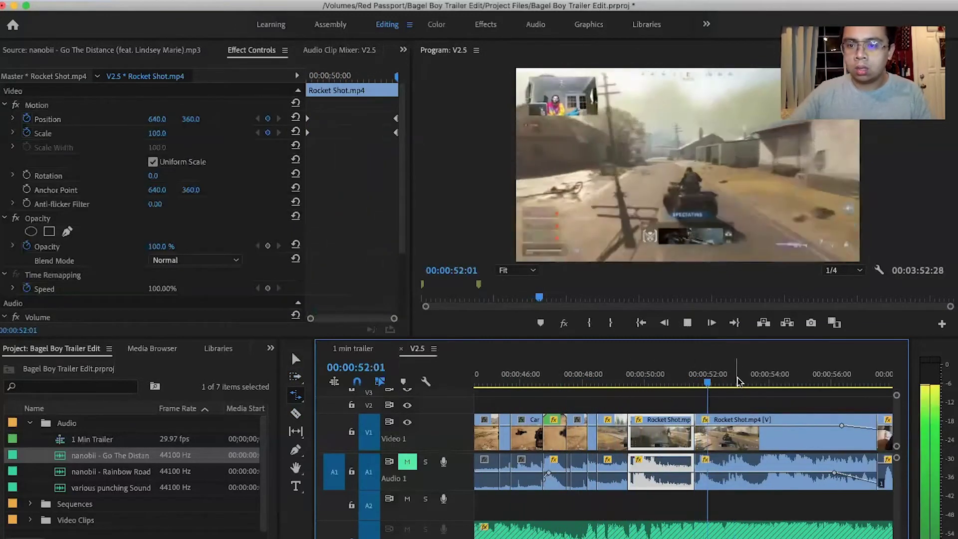
- Play back the last Rocket Shot clip repeatedly to find cut points around the explosion
click(696, 383)
key(space)
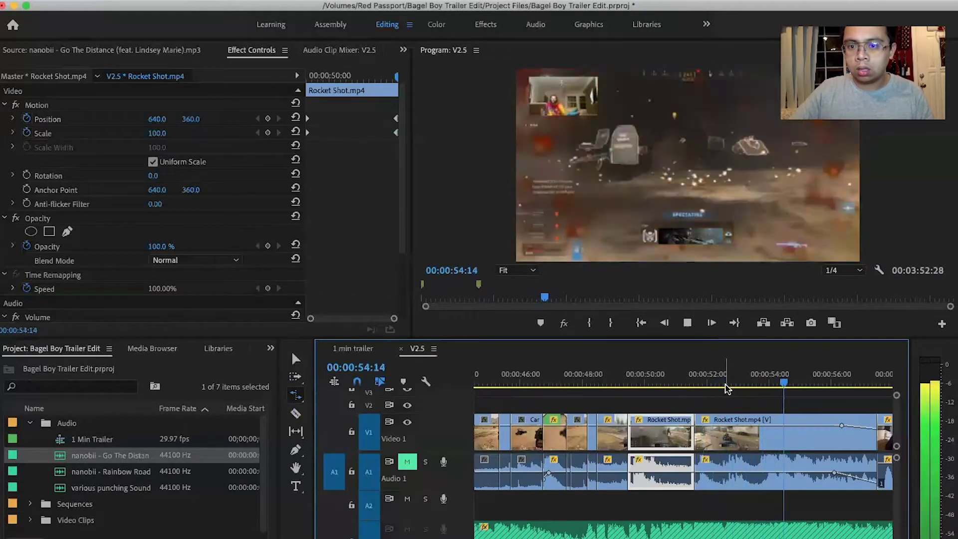
click(553, 384)
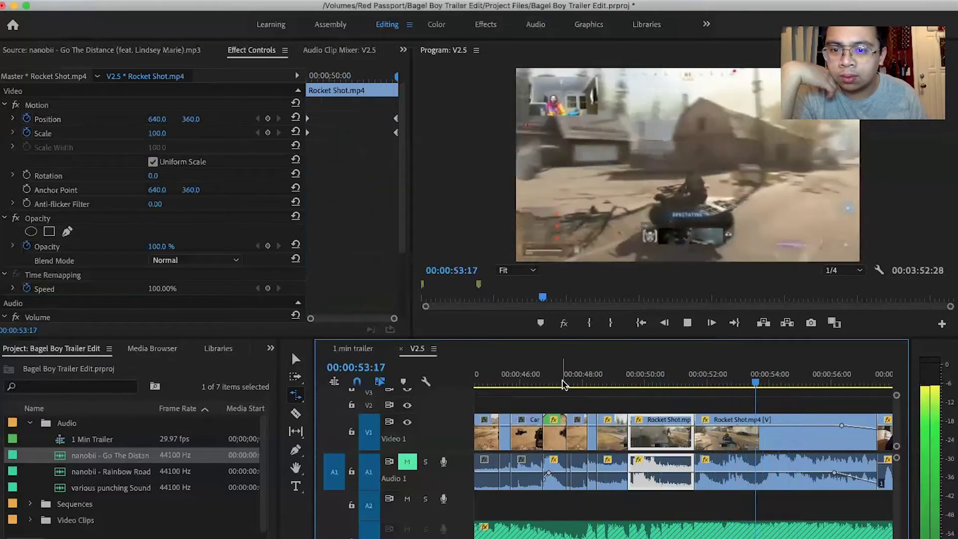
key(space)
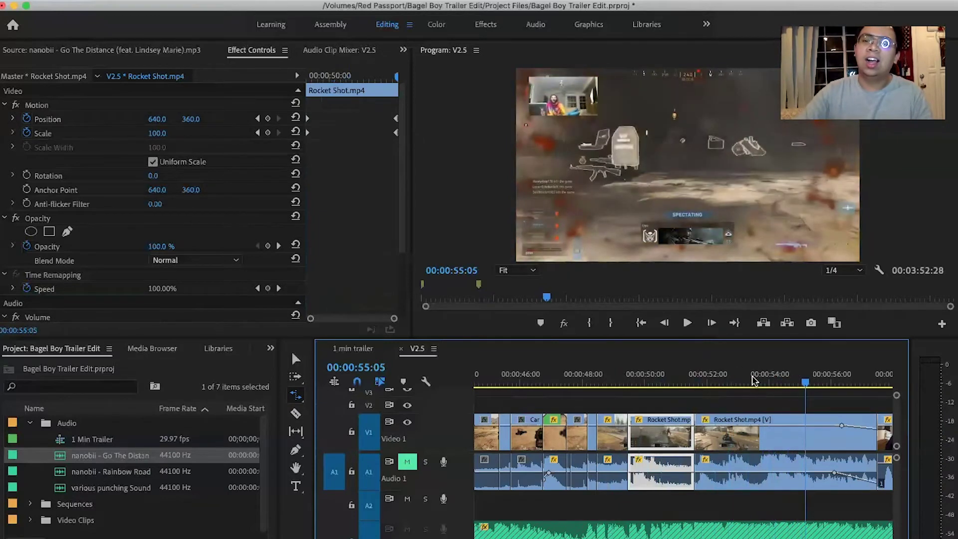
key(space)
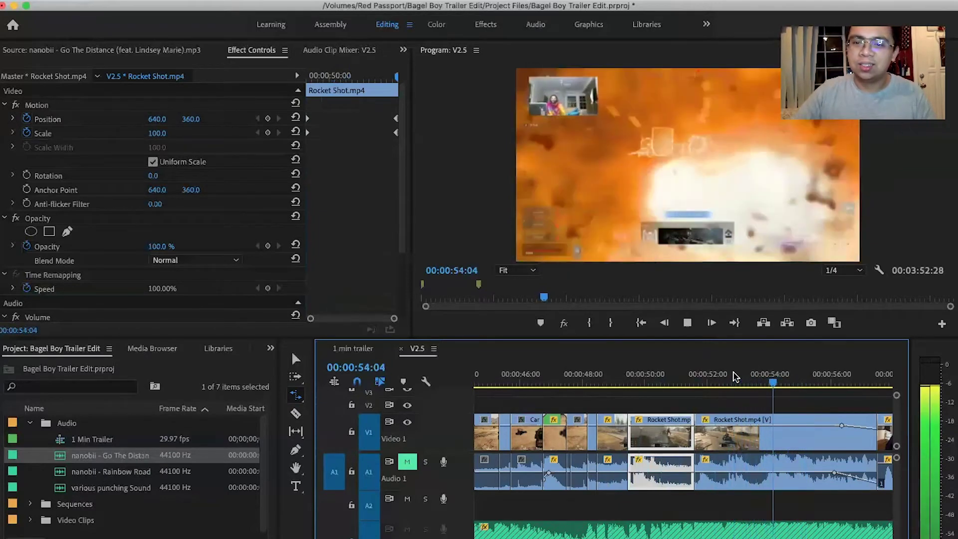
key(space)
key(space)
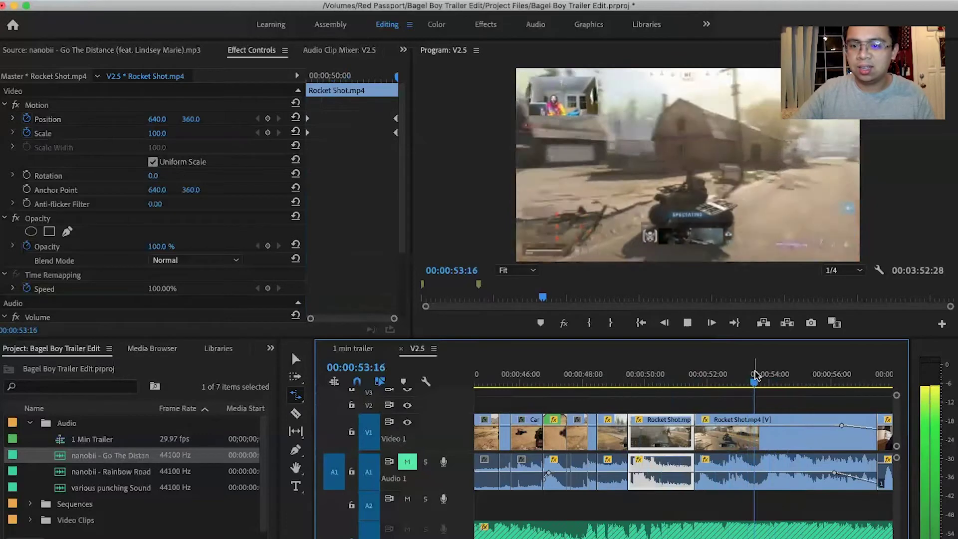
key(space)
- Split the last Rocket Shot clip at about 00:00:54:00, just before the explosion, and again at about 00:00:55:08, before the fade-out
key(c)
click(771, 428)
key(space)
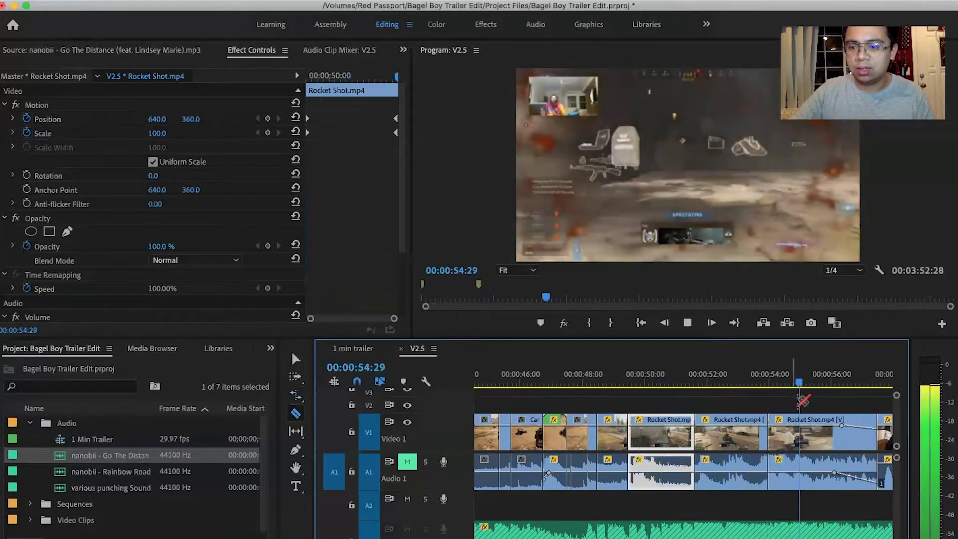
key(space)
click(808, 424)
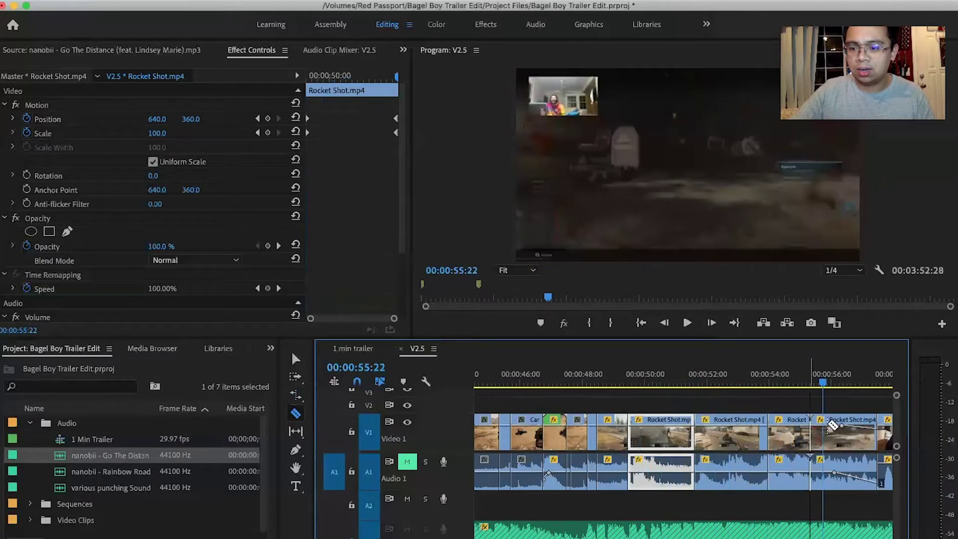
- Delete the fading final Rocket Shot segment and rate-stretch the explosion segment to 00:00:57:01, slowing it to about 43%
key(space)
key(v)
click(827, 422)
key(space)
key(Delete)
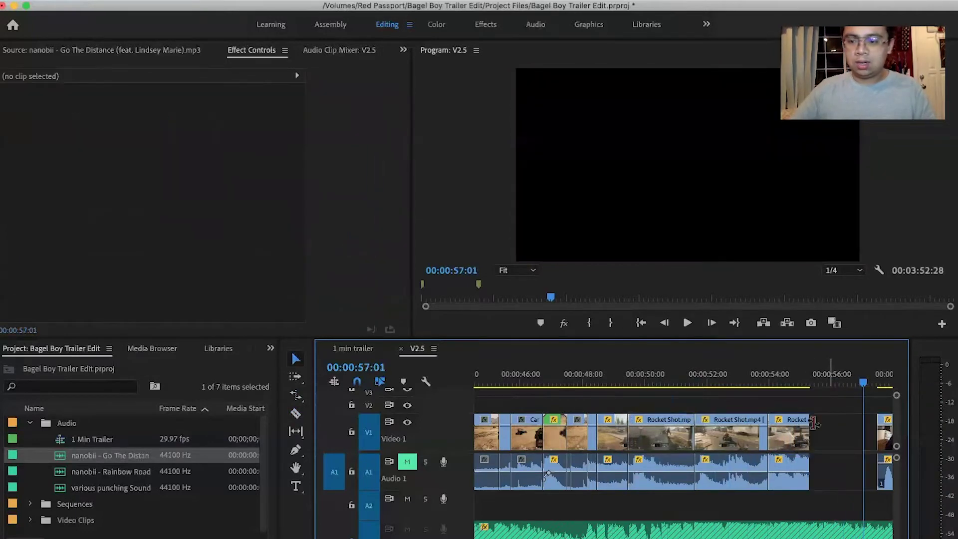
drag(811, 421, 862, 420)
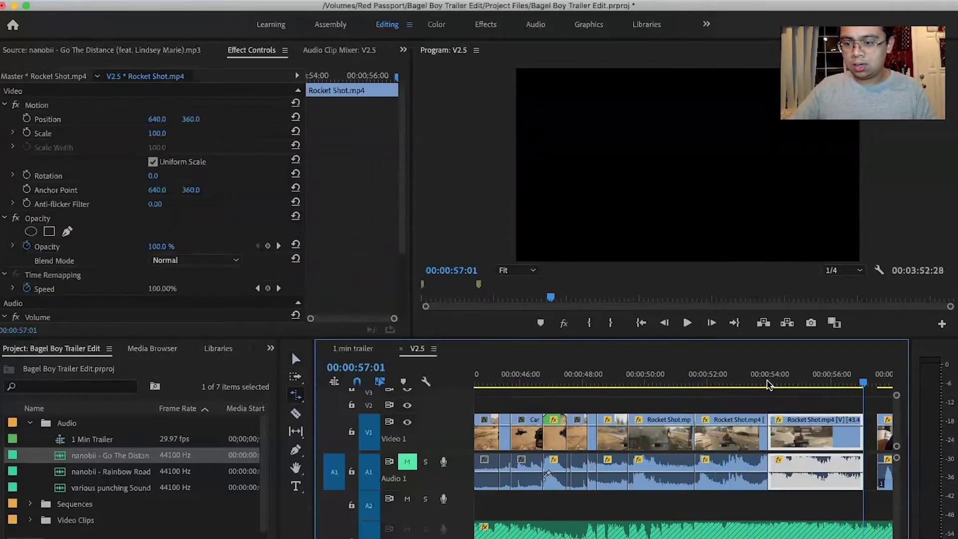
- Play back the slowed explosion segment and the clips that follow it up to the outro
click(730, 385)
key(space)
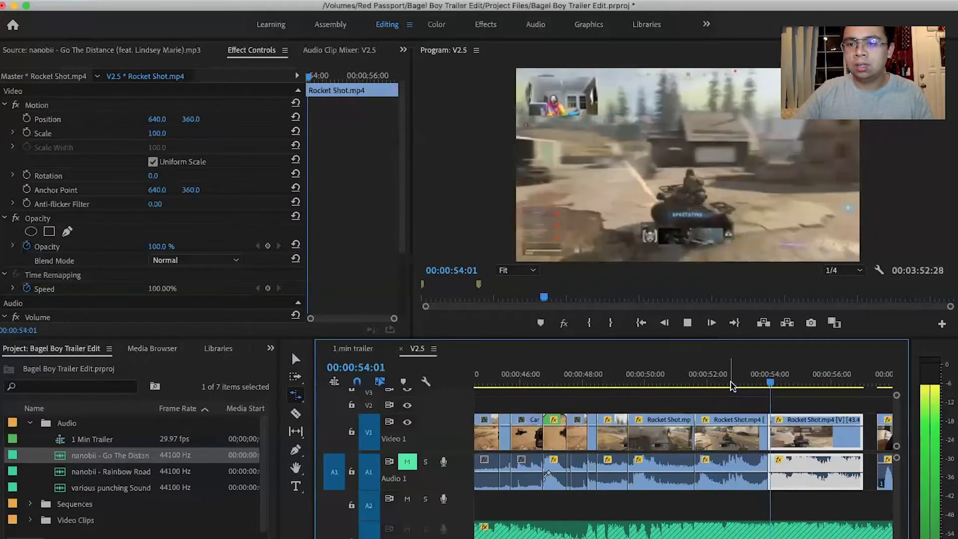
click(742, 384)
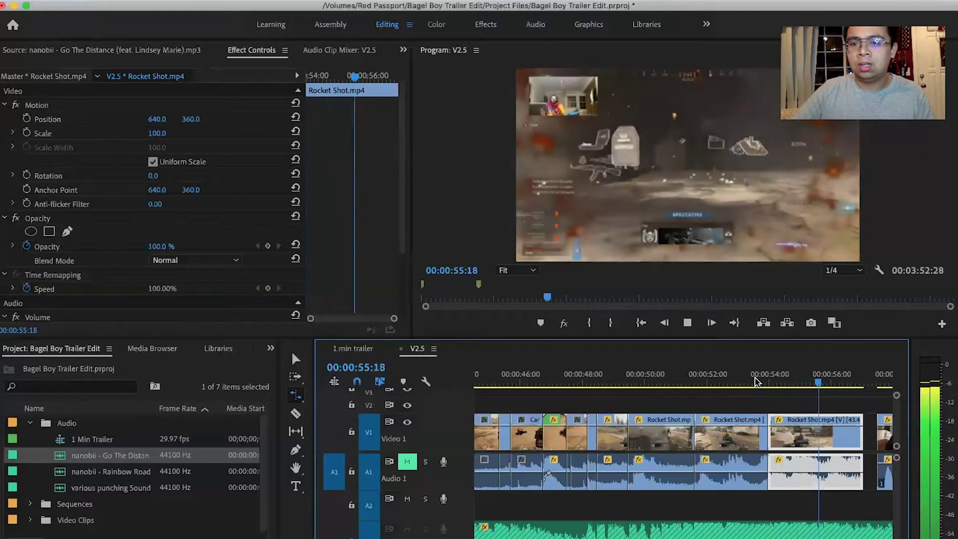
key(space)
key(space)
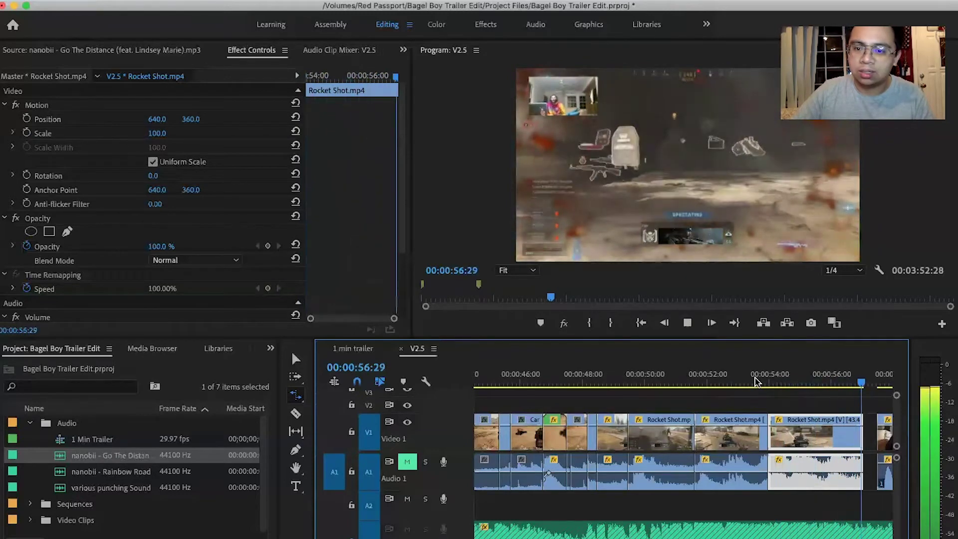
key(space)
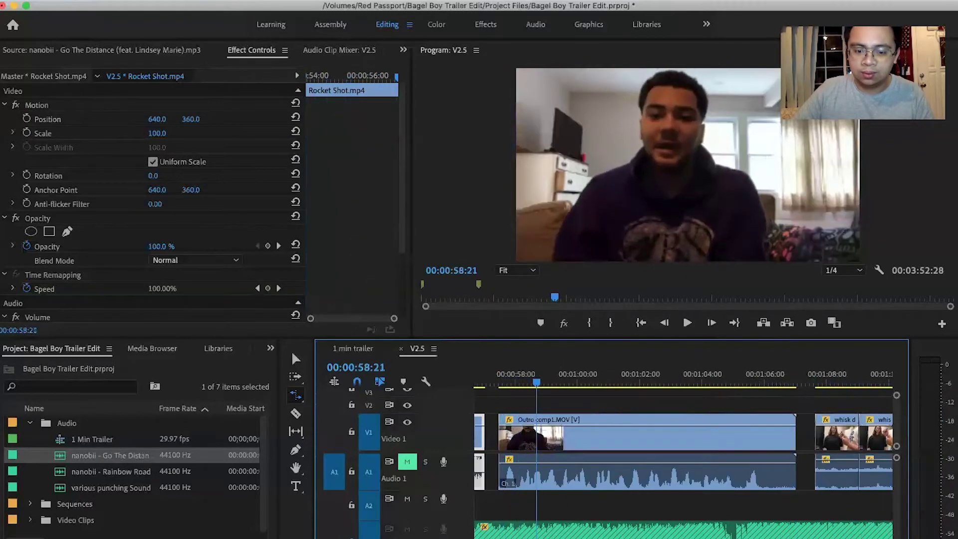
key(minus)
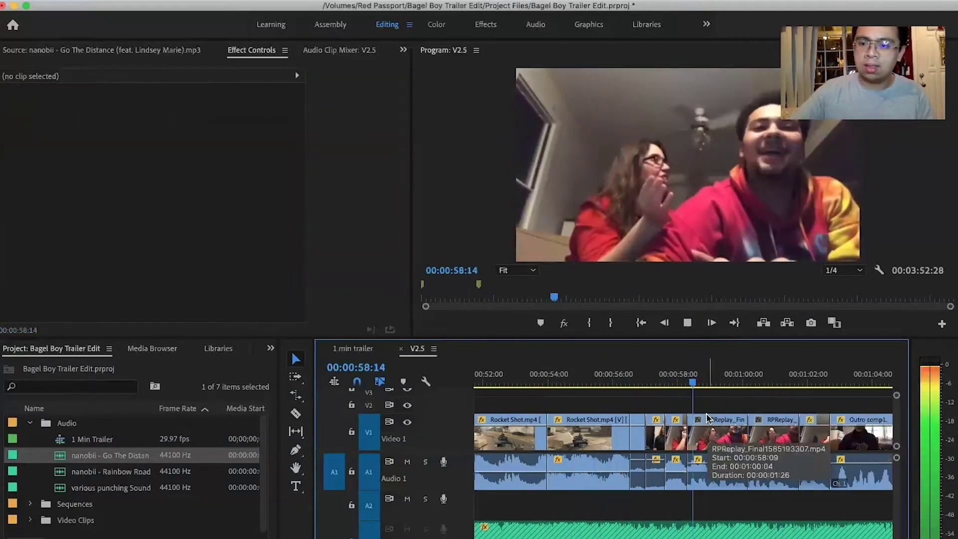
click(707, 418)
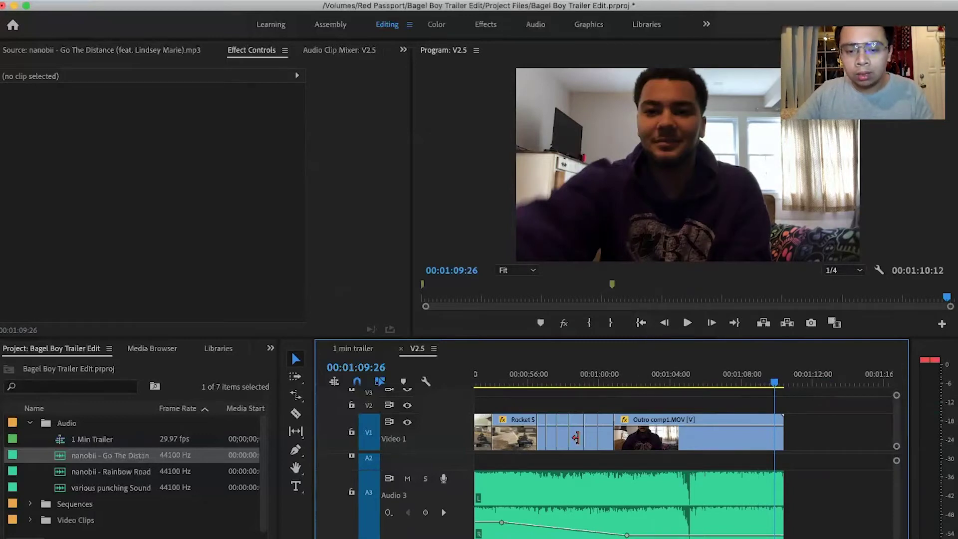
- Inspect the audio tracks around the outro and play the sequence from its start to check the audio levels
scroll(590, 475, up, 2)
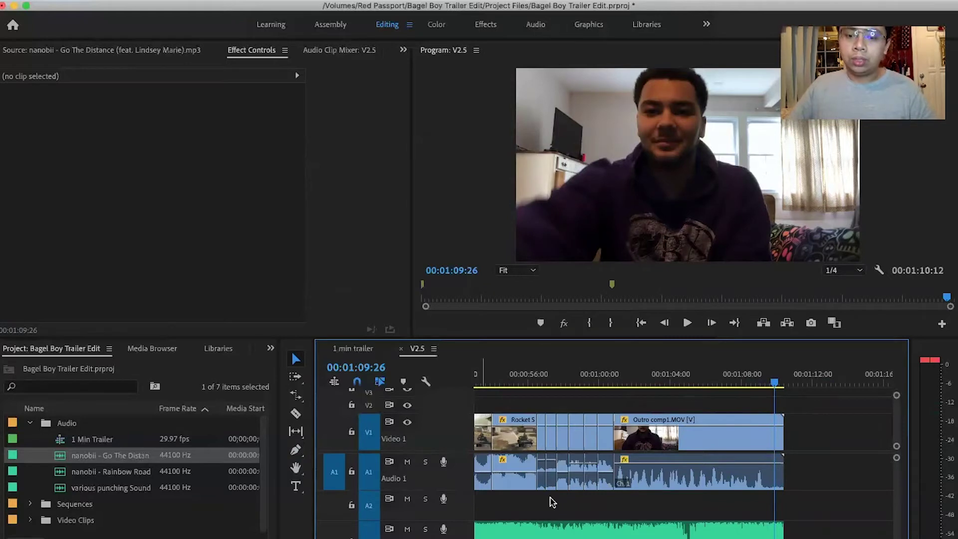
scroll(632, 503, down, 3)
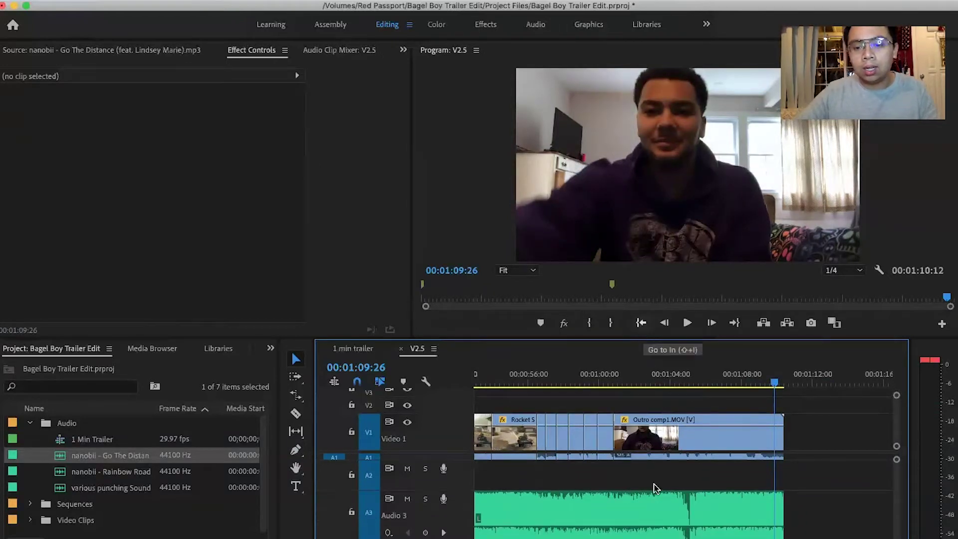
scroll(655, 488, up, 2)
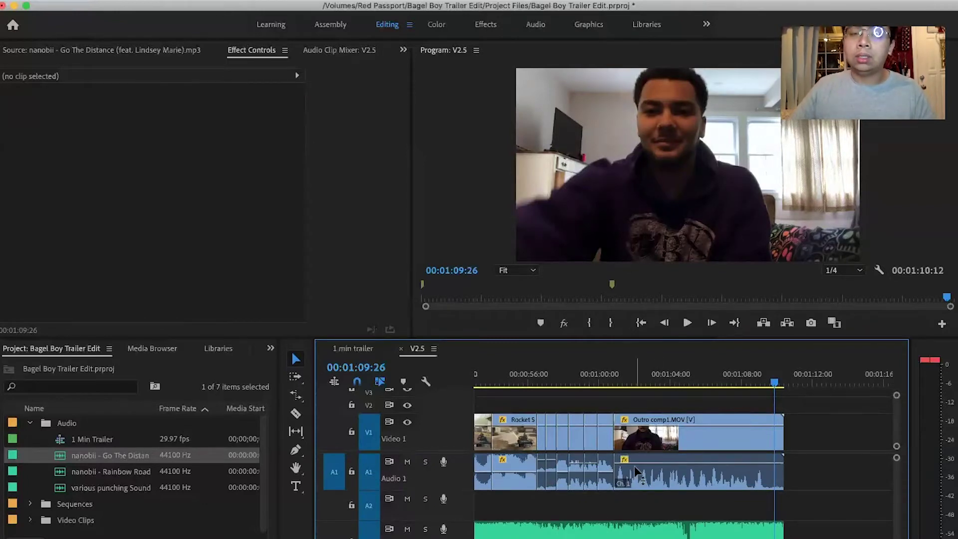
mouse_move(633, 465)
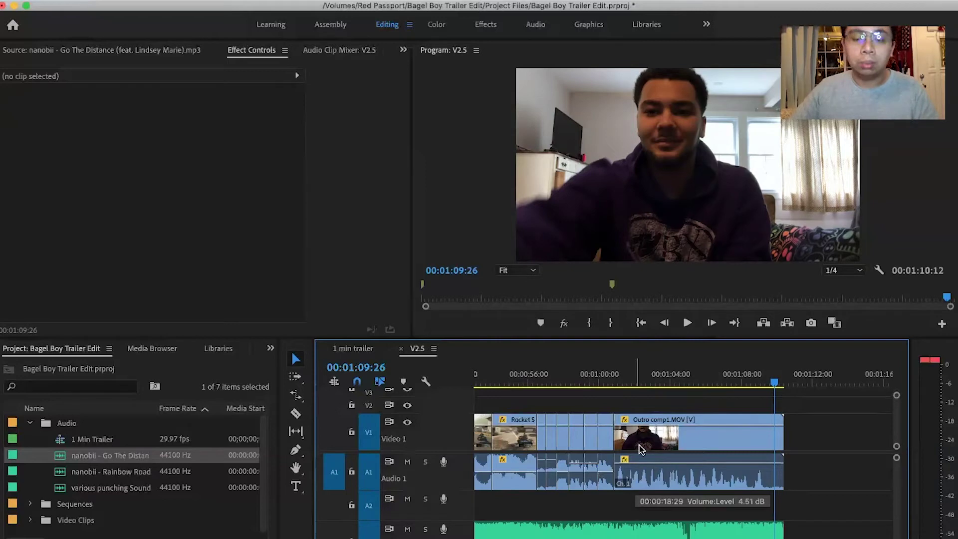
click(641, 323)
key(space)
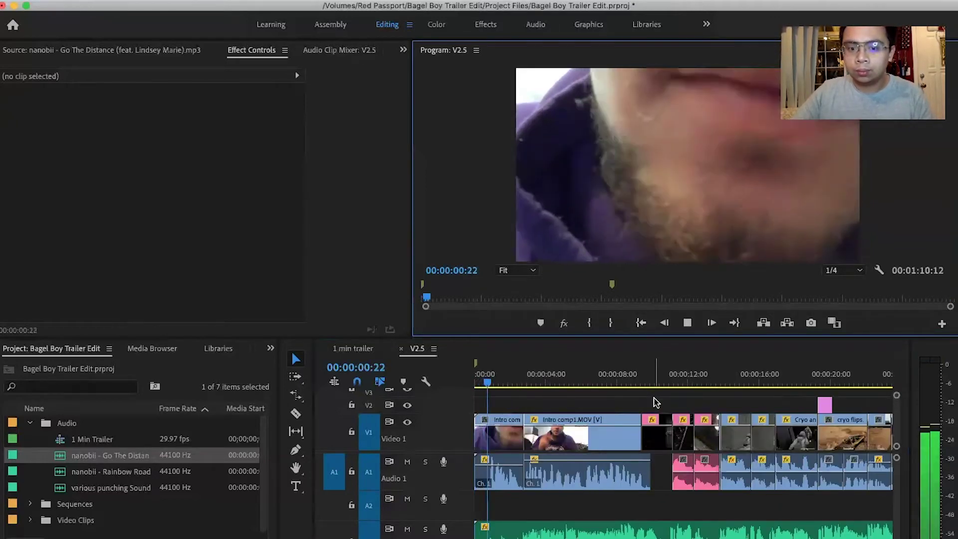
scroll(590, 507, down, 2)
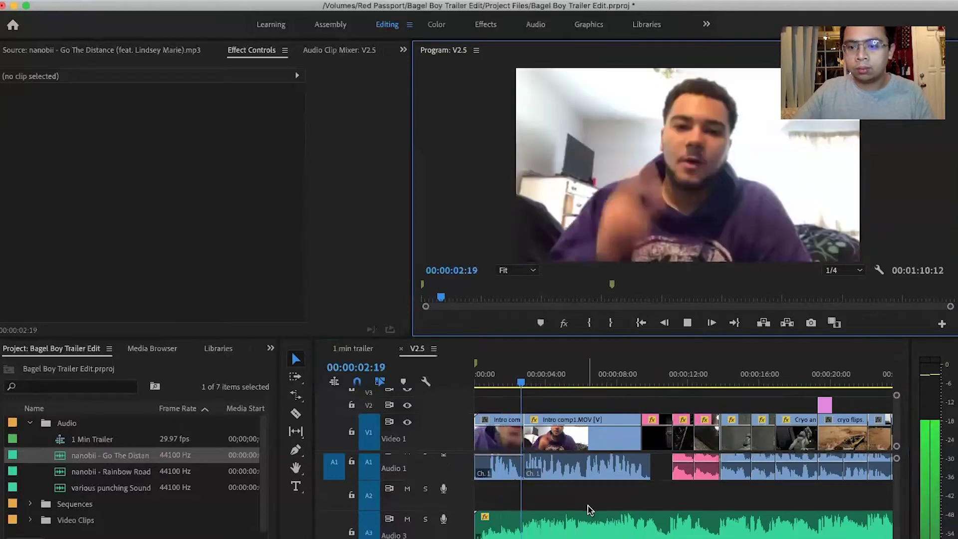
scroll(590, 508, up, 2)
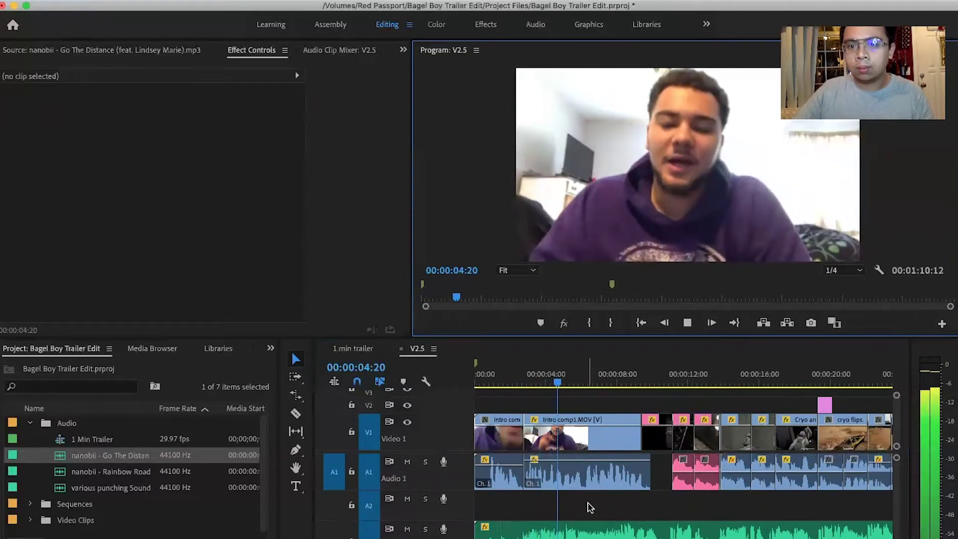
- Extend the second pink RPReplay clip's audio back to the end of the intro's audio and fade it in with volume keyframes
click(690, 481)
key(p)
click(669, 479)
drag(653, 478, 653, 484)
click(642, 381)
key(space)
key(space)
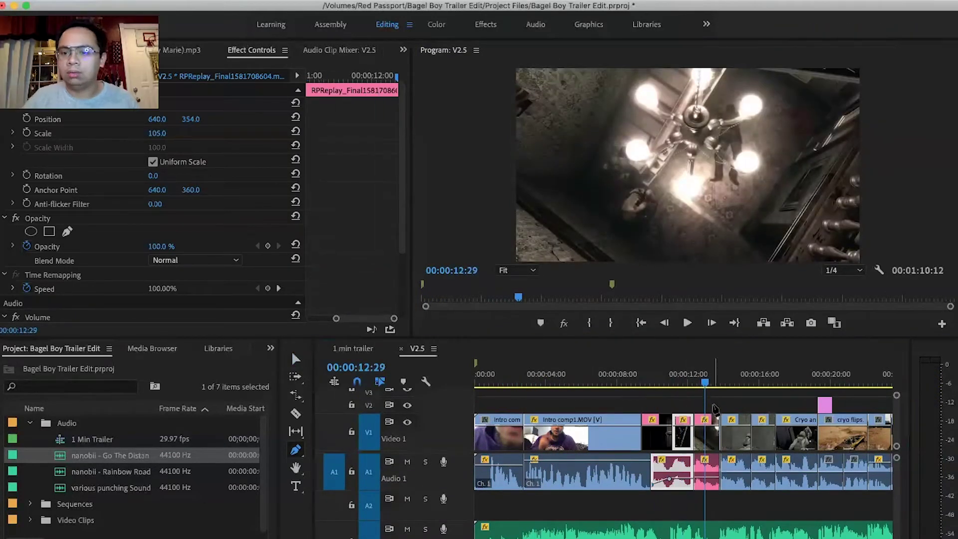
key(space)
key(space)
- Try removing the audio of the first stairs clip after the pink clips, and undo the deletion
key(v)
click(735, 476)
key(Delete)
click(723, 381)
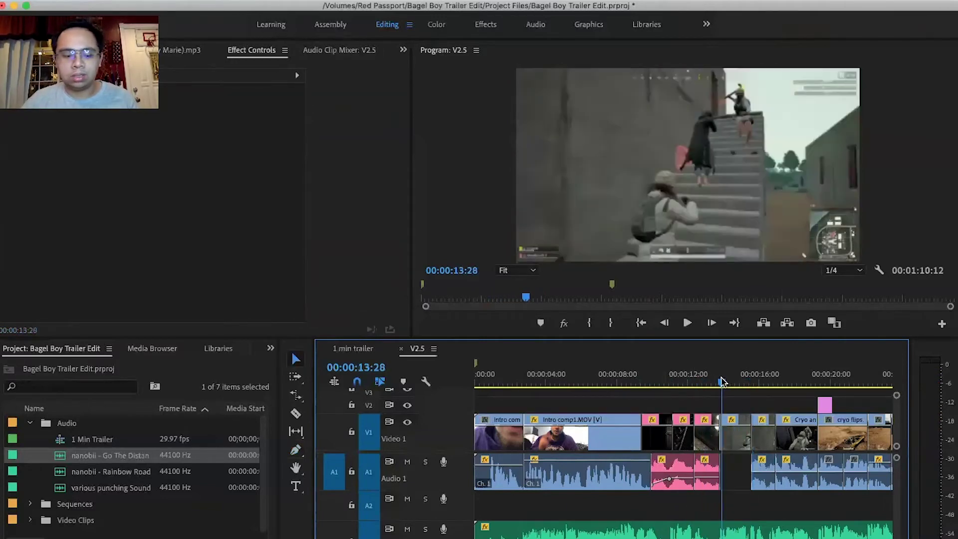
key(super+z)
- Play back the stairs clips and lower the first one's audio volume, about -12.27 dB
key(space)
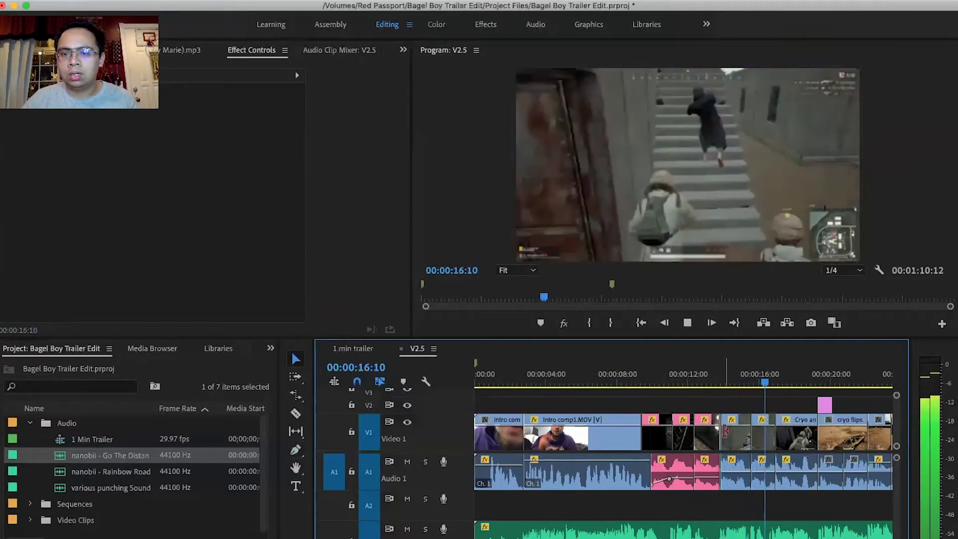
key(space)
click(738, 474)
drag(738, 473, 737, 479)
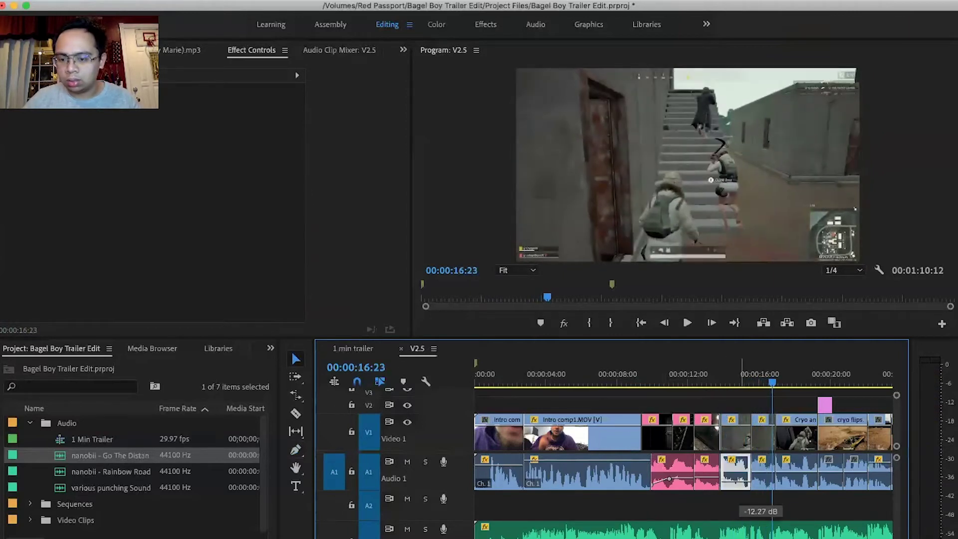
- Play back the stairs clips up to 00:00:19:10 and move the Cryo and me fist fighting clip's audio to track A2
click(708, 386)
key(space)
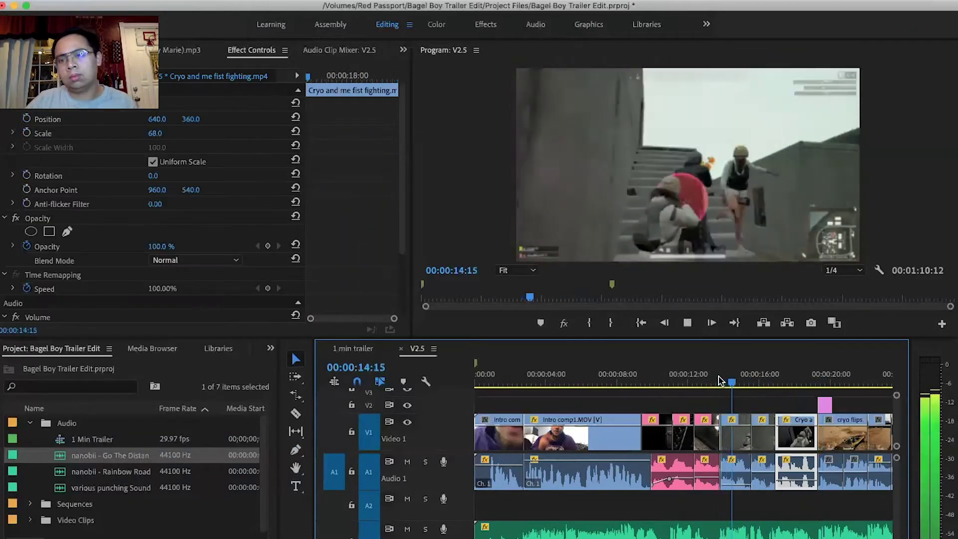
key(space)
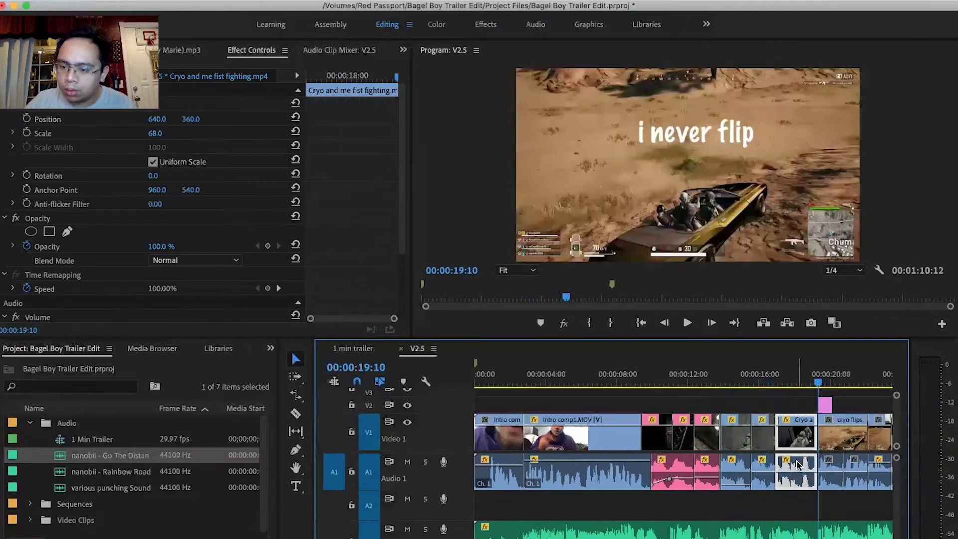
drag(796, 487, 810, 494)
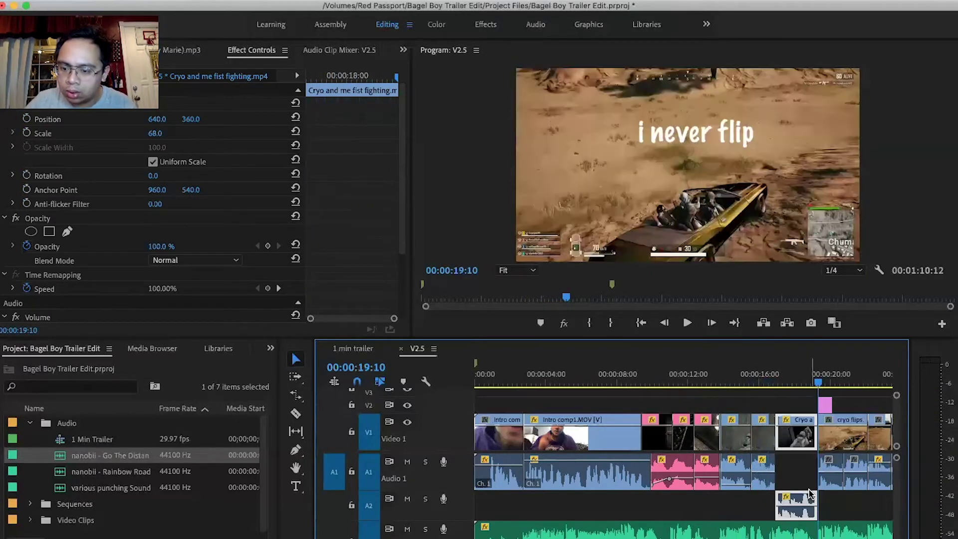
click(830, 502)
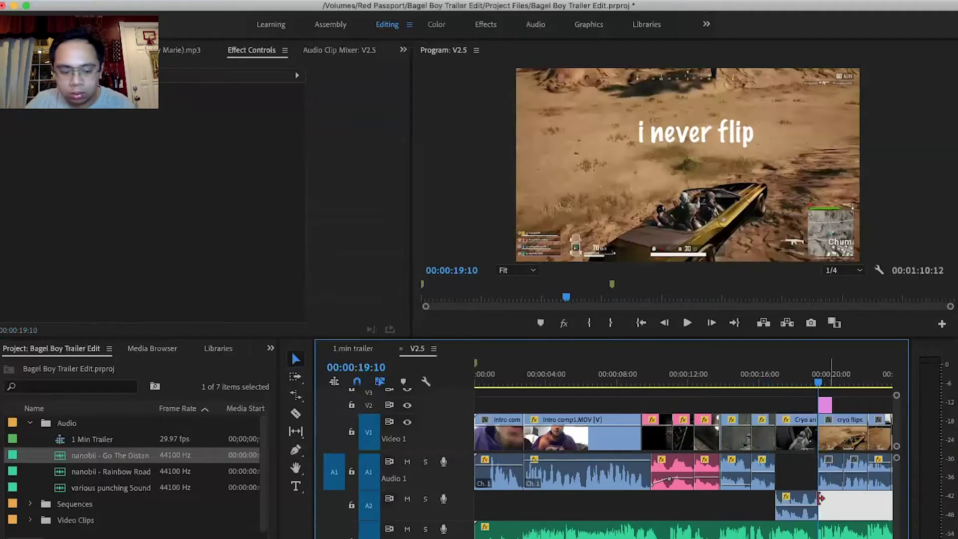
- Try shortening the Cryo and me fist fighting clip's audio on track A2 with ripple trims, and play it back
key(b)
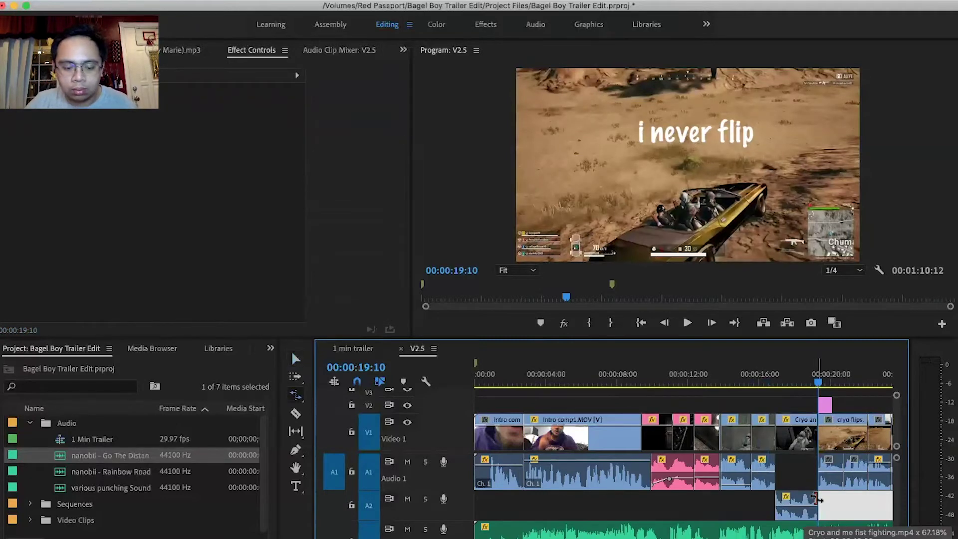
drag(812, 497, 799, 497)
click(779, 380)
key(space)
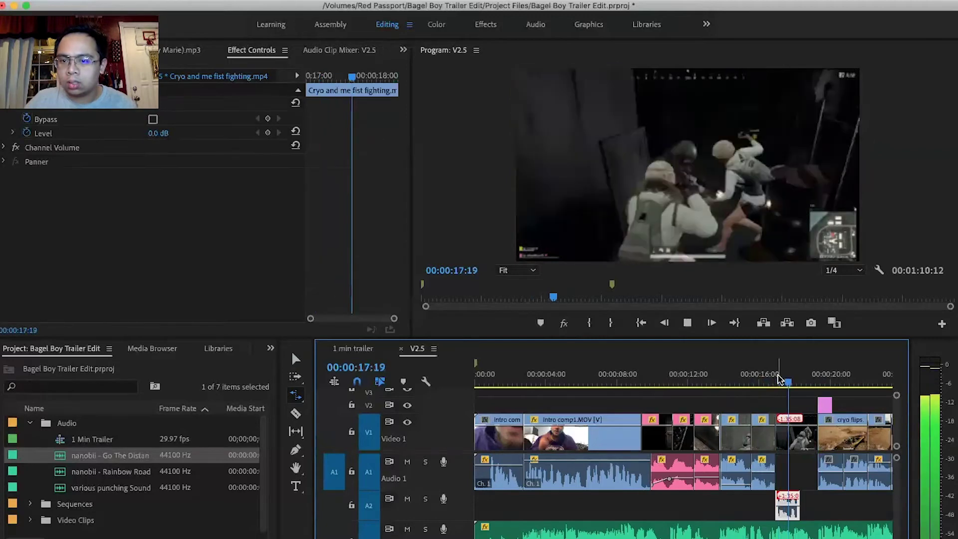
key(space)
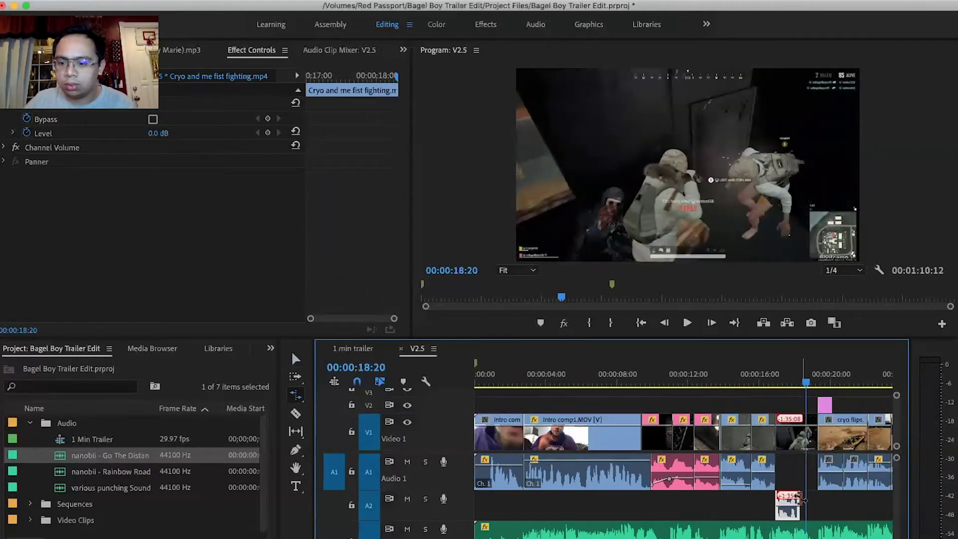
drag(806, 497, 805, 497)
click(770, 381)
key(space)
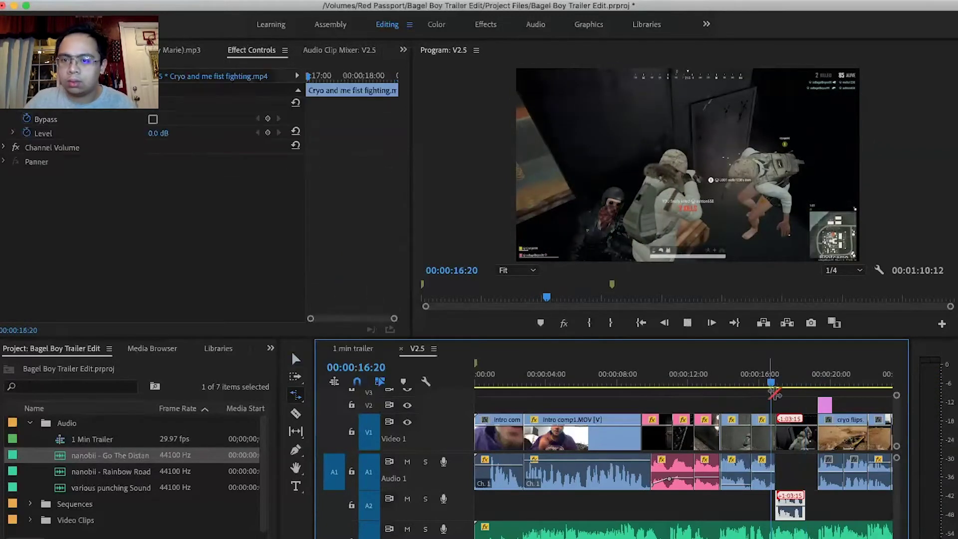
key(space)
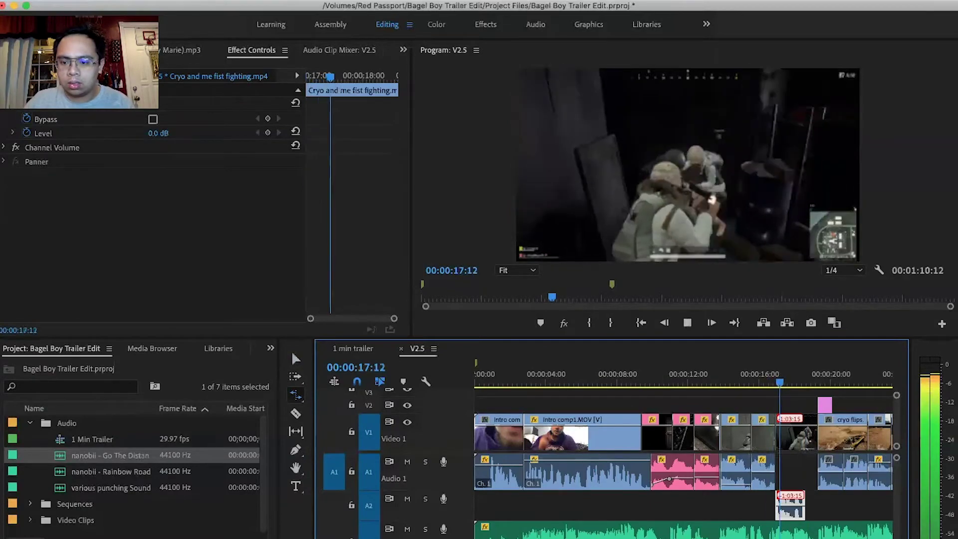
- Play back the fist fighting and cryo flips clips and move the cryo flips audio just before 00:00:22:00 from track A1 to A2
key(=)
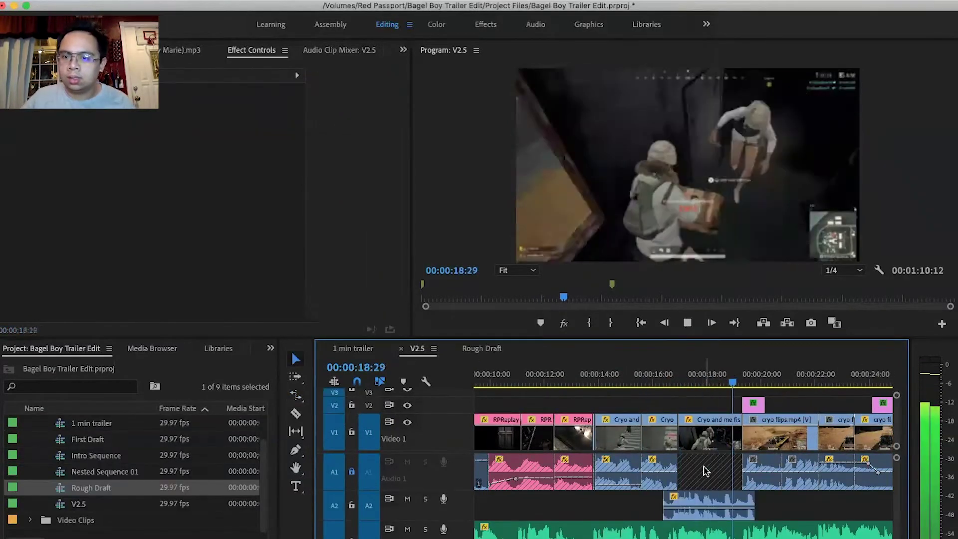
click(764, 383)
click(791, 405)
click(799, 476)
click(770, 383)
key(space)
drag(798, 474, 775, 505)
click(775, 384)
key(space)
key(space)
- Delete the audio of the cryo flips clip following the "oh" title and lower the end volume keyframe of the preceding clip to -oo dB
click(551, 477)
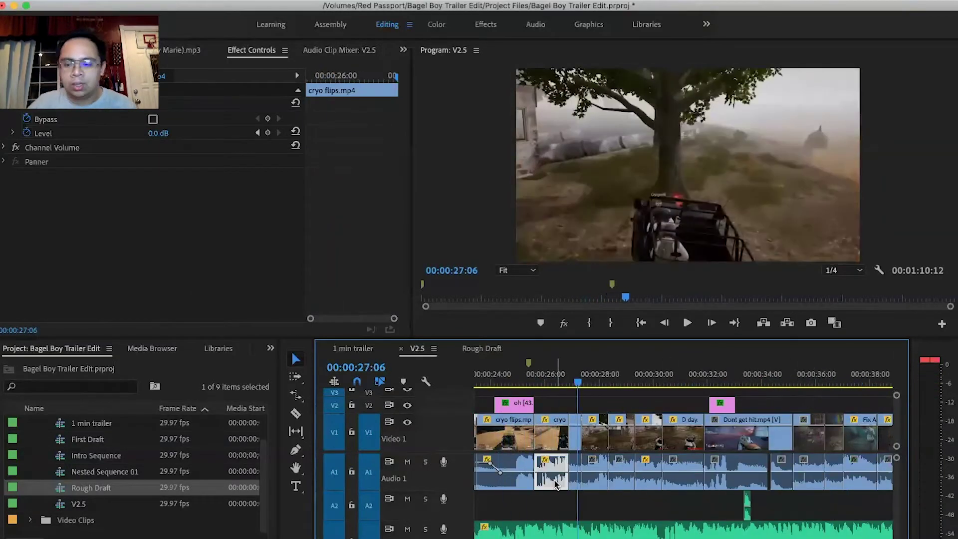
key(Delete)
scroll(567, 424, left, 4)
click(616, 381)
click(558, 380)
key(space)
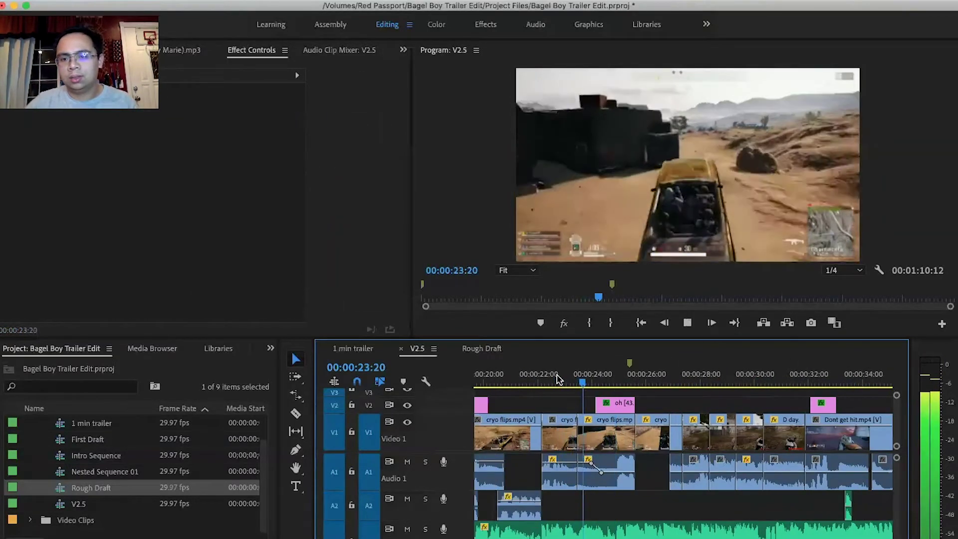
click(619, 471)
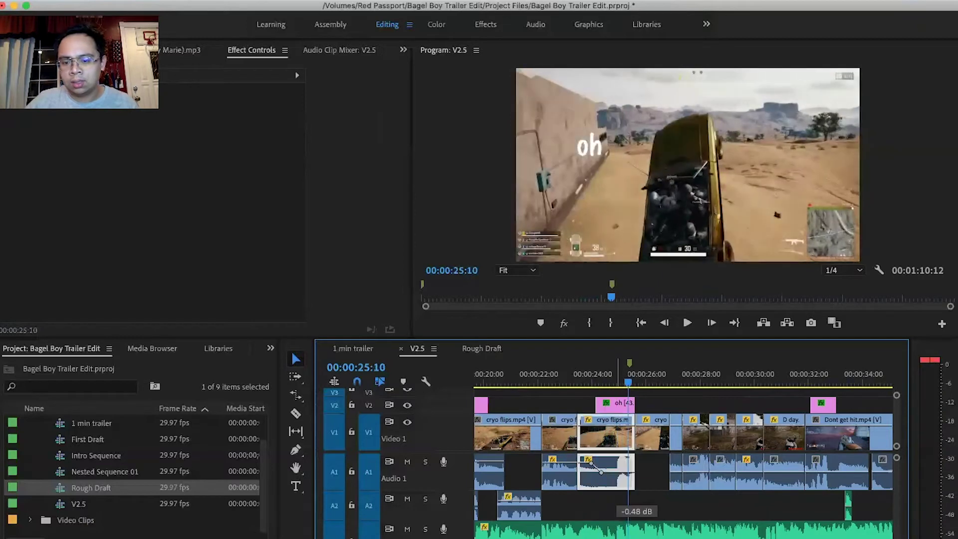
key(space)
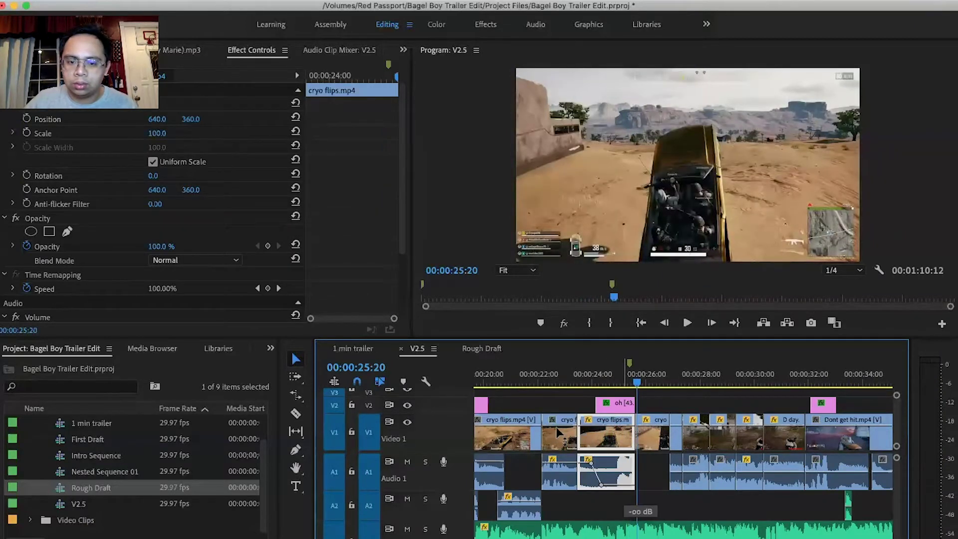
- Open the Rough Draft sequence, play the cryo flips clip up to the "oh" title, and cut its audio at 00:01:35:23
click(481, 349)
scroll(768, 422, down, 10)
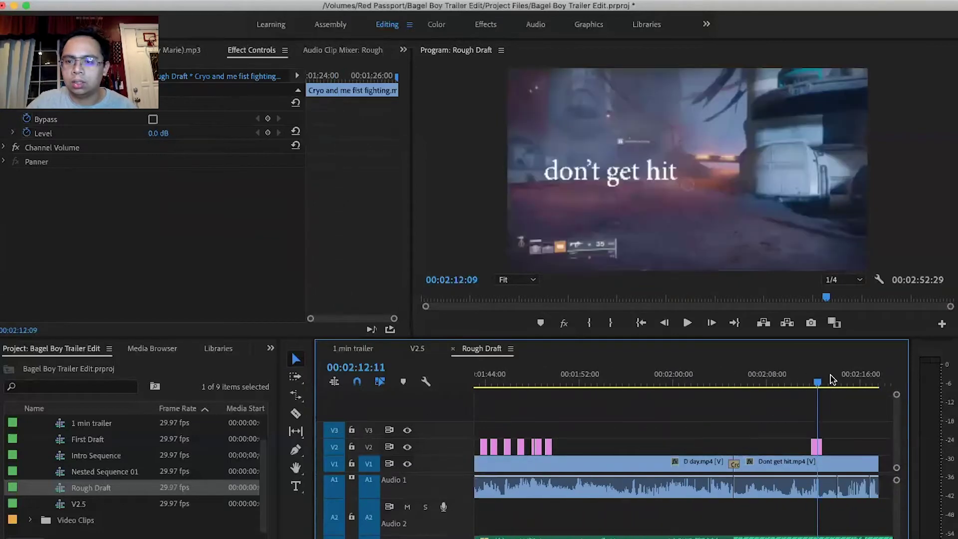
scroll(697, 403, up, 4)
click(627, 387)
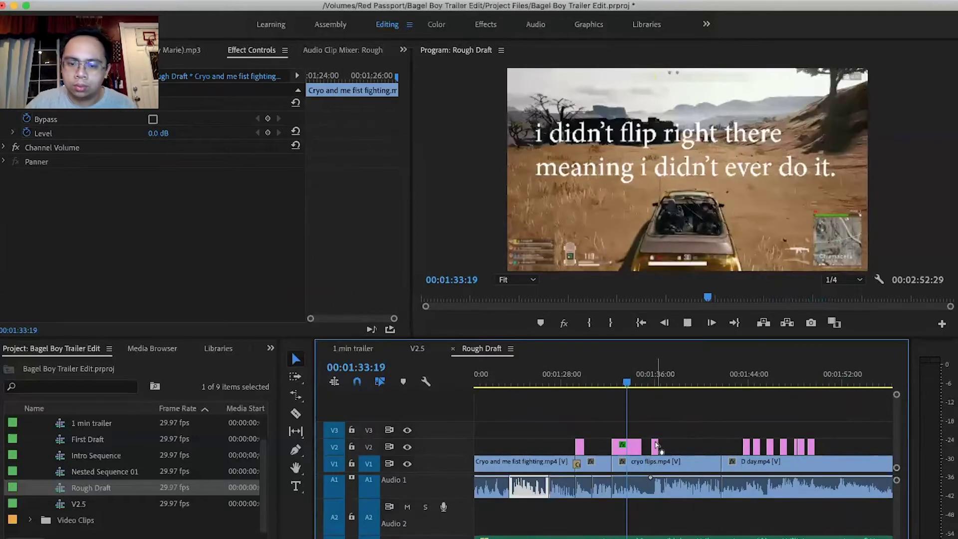
key(space)
key(equal)
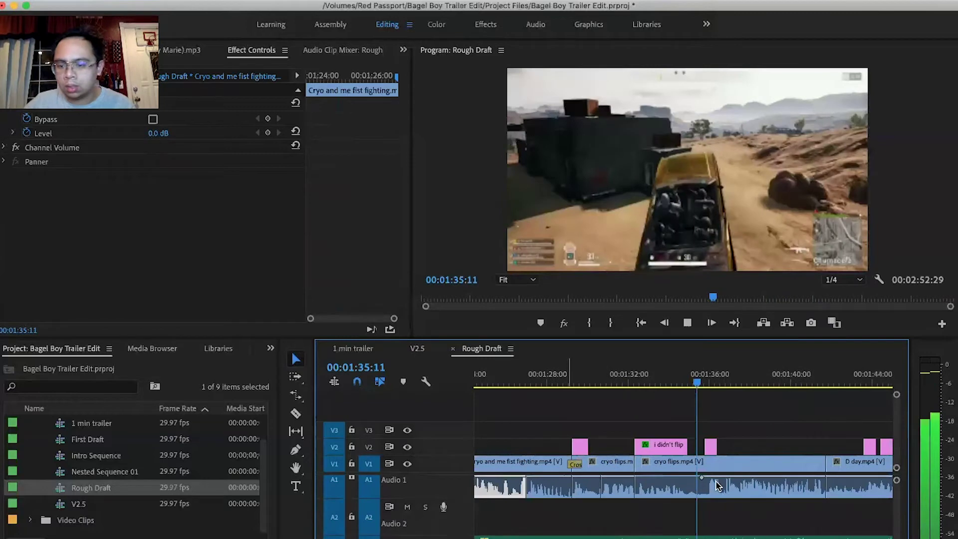
key(space)
key(c)
click(705, 481)
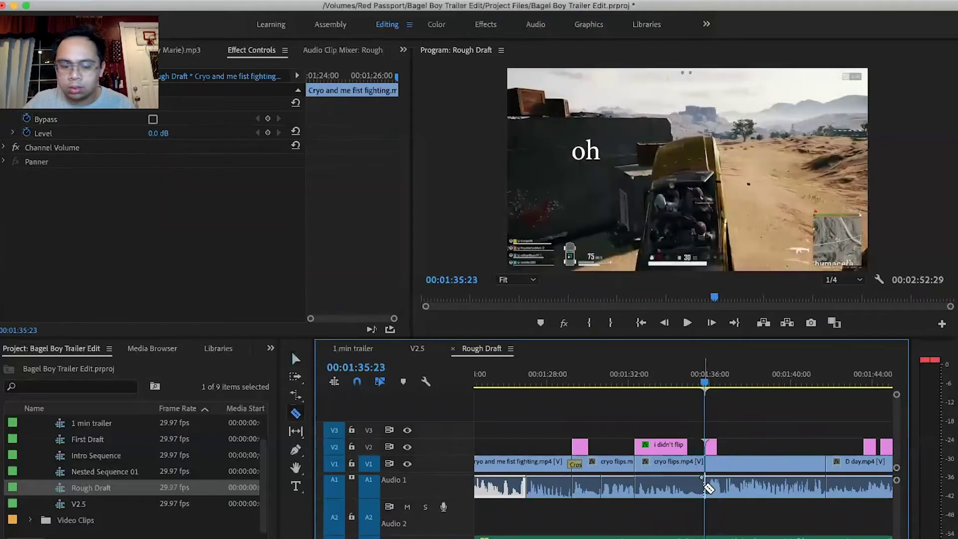
key(space)
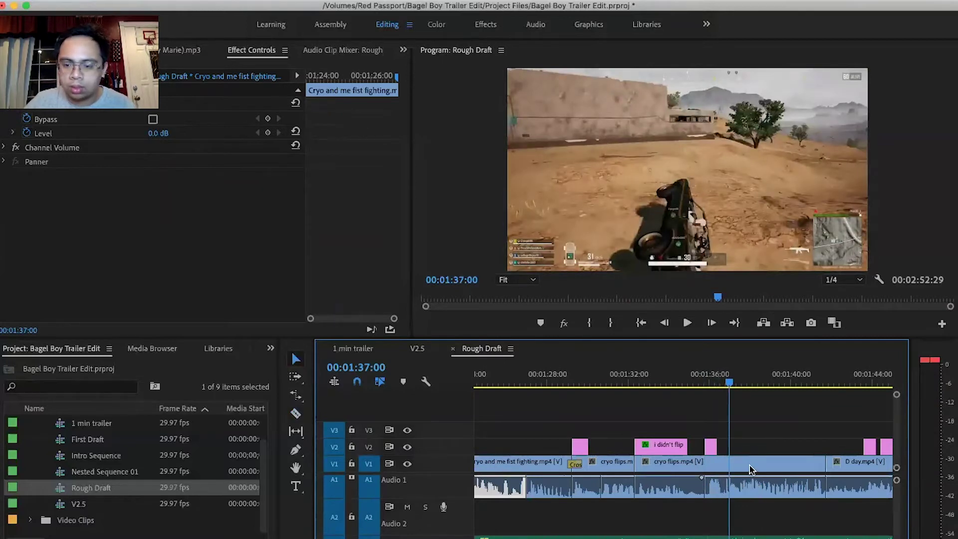
- Cut the Rough Draft cryo flips audio again after the flip, shortly before 00:01:40:00, and copy the isolated segment
key(space)
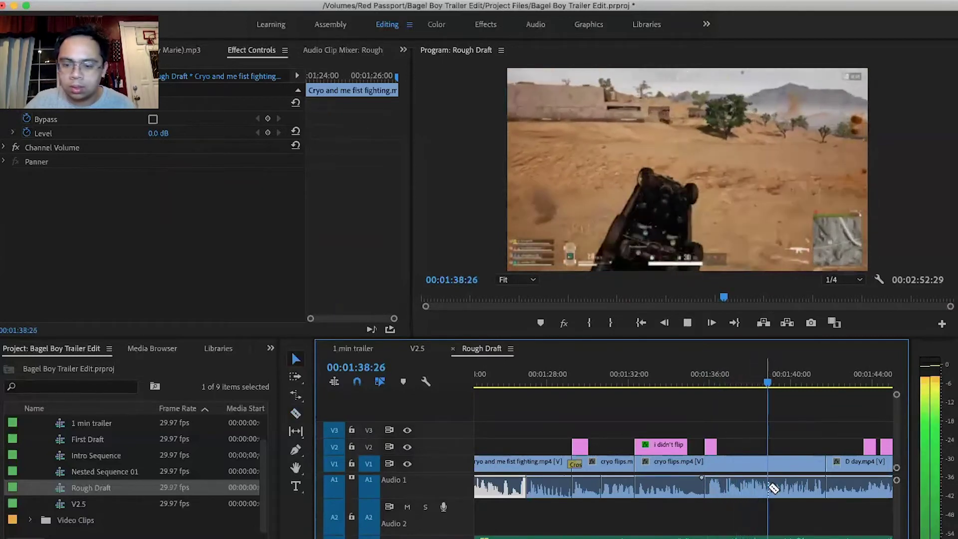
key(c)
key(space)
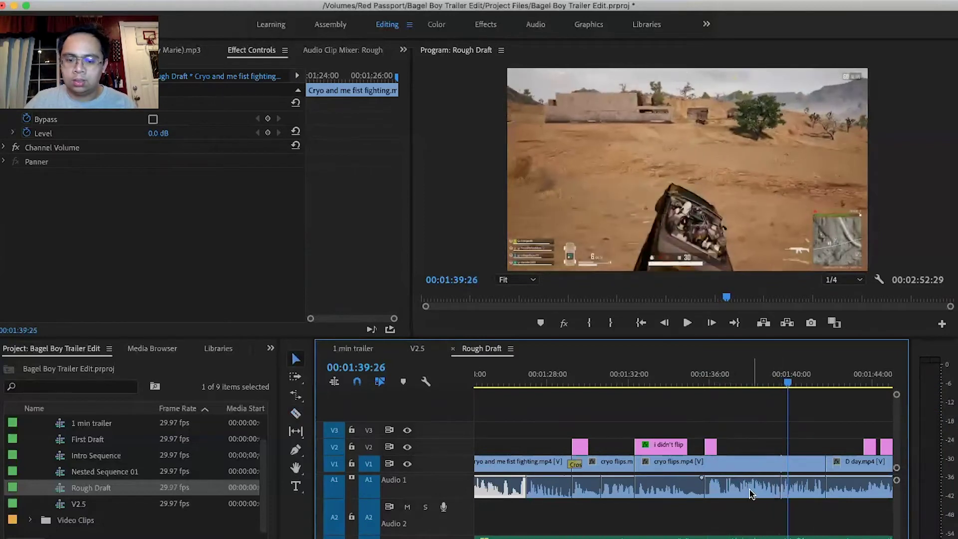
click(746, 487)
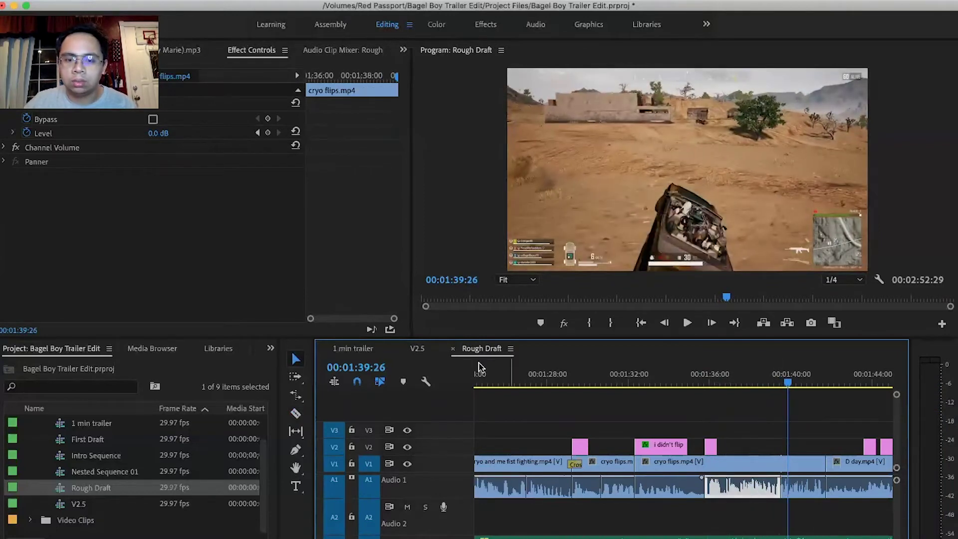
- In the V2.5 sequence, lock track A1, paste the copied cryo flips audio onto A2 aligned with the "oh" title, and play it back
click(417, 348)
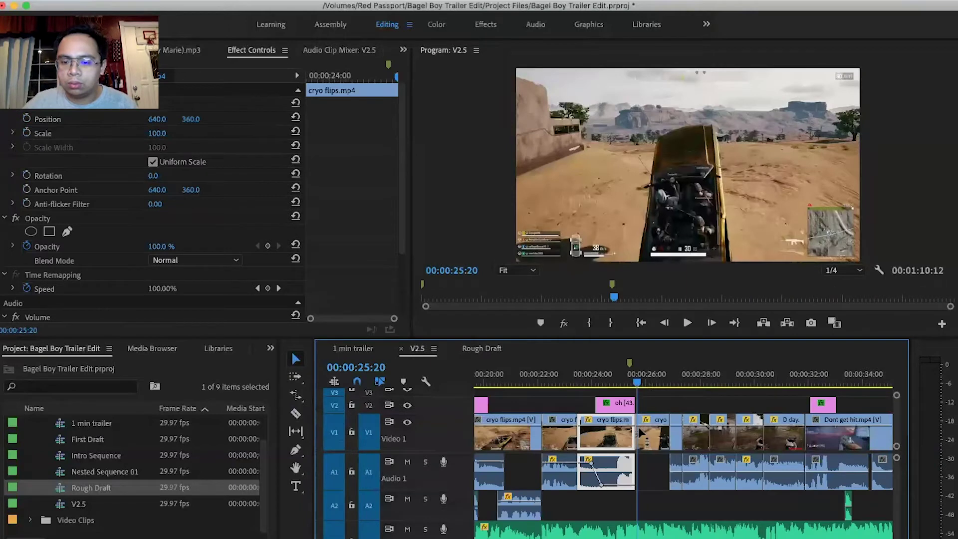
click(352, 471)
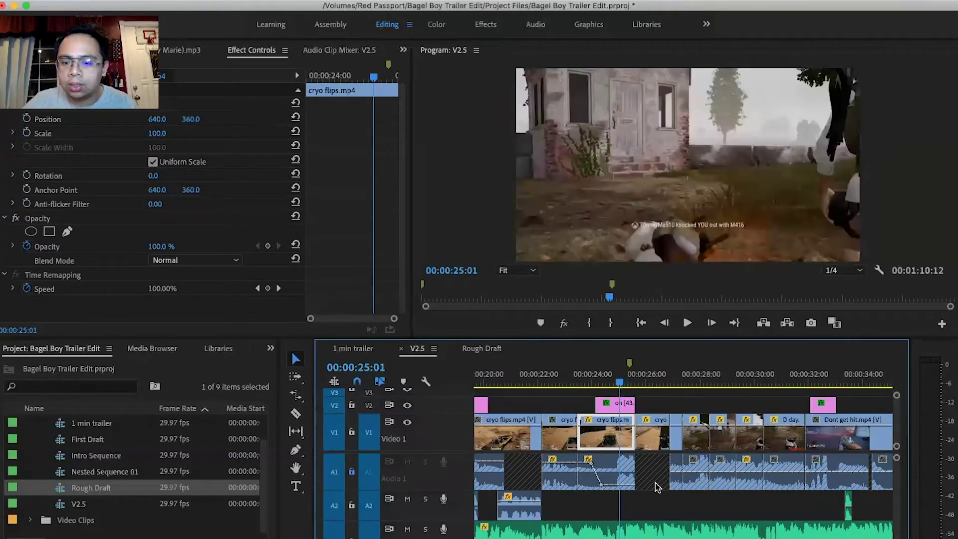
click(667, 505)
drag(668, 501, 655, 501)
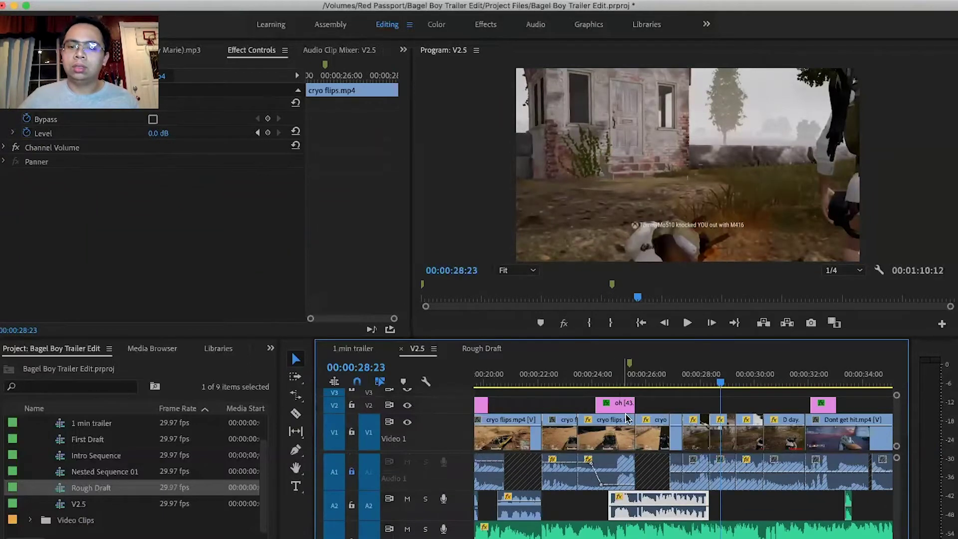
click(586, 380)
key(space)
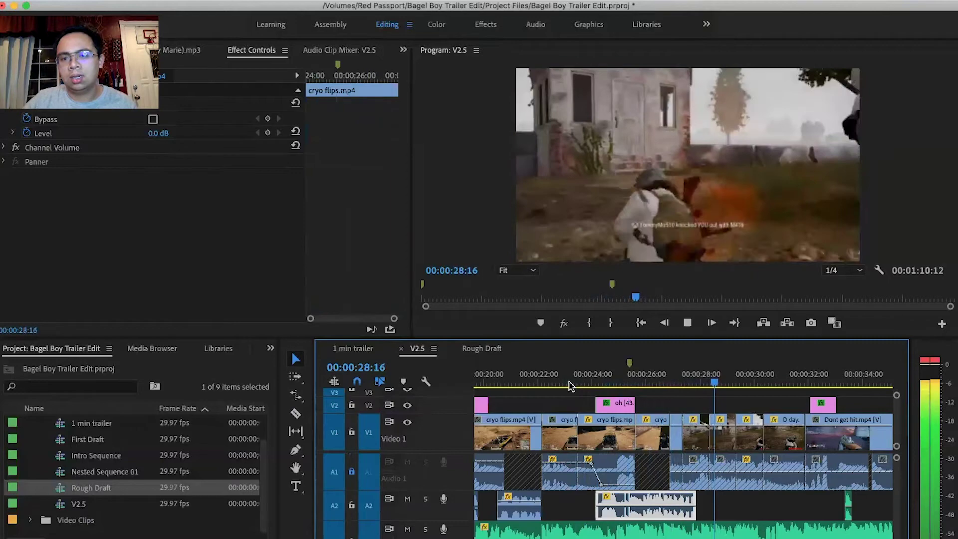
key(space)
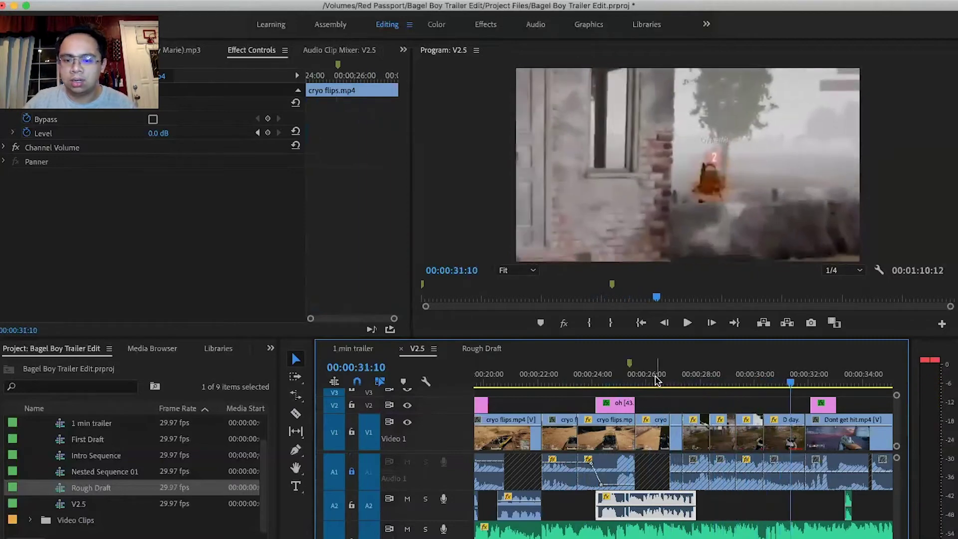
- Unlock track A1 and play back the D day and Dont get hit clips up to about 00:00:33:03
drag(656, 381, 716, 384)
click(752, 404)
key(space)
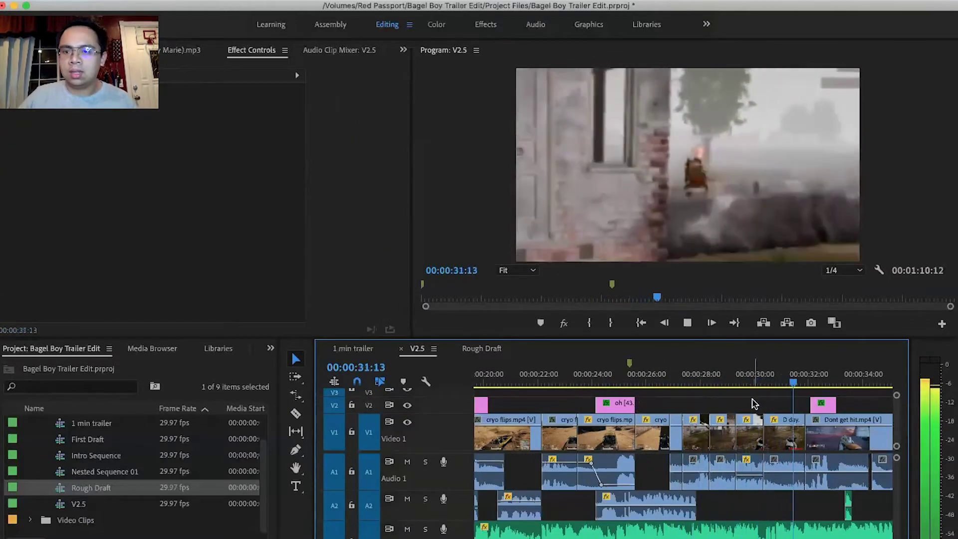
key(space)
scroll(673, 438, left, 5)
scroll(673, 437, left, 1)
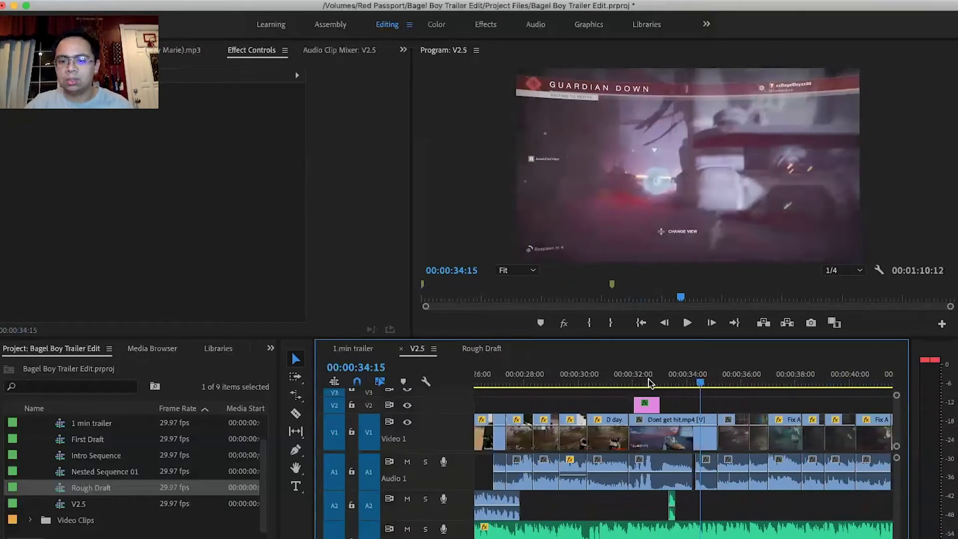
click(648, 384)
key(space)
key(space)
- Split the Dont get hit clip at 00:00:33:09, apply the Black & White effect to its second part, and play it back
key(p)
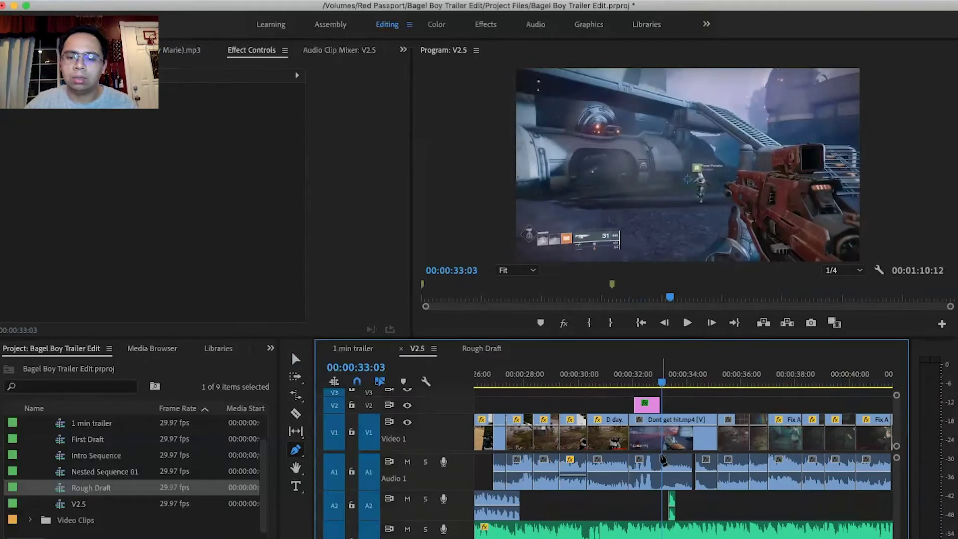
click(270, 349)
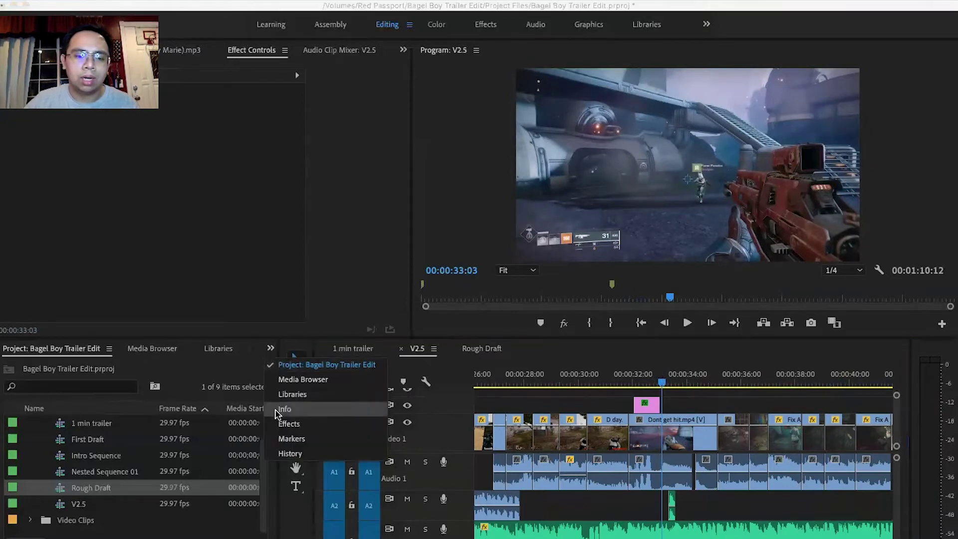
click(289, 424)
click(82, 368)
text(black & whi)
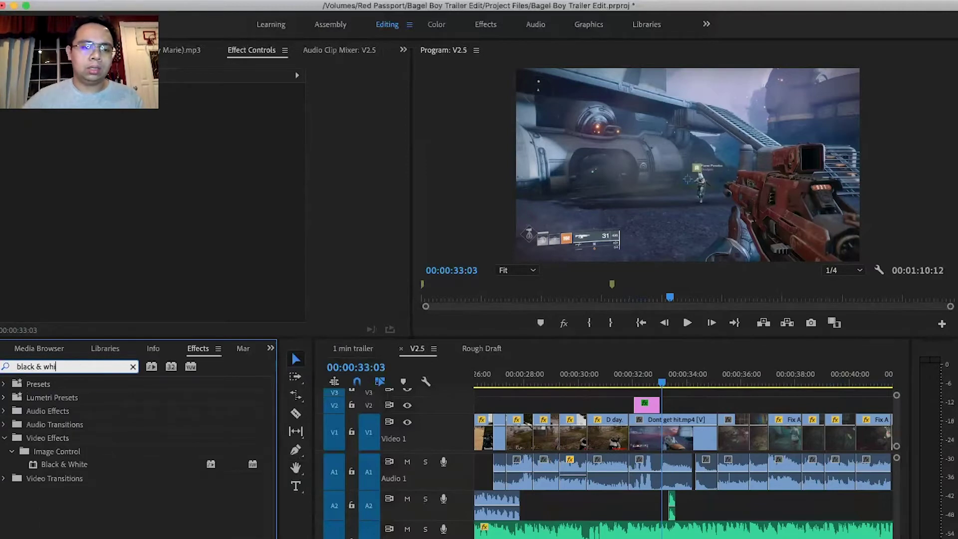
click(60, 464)
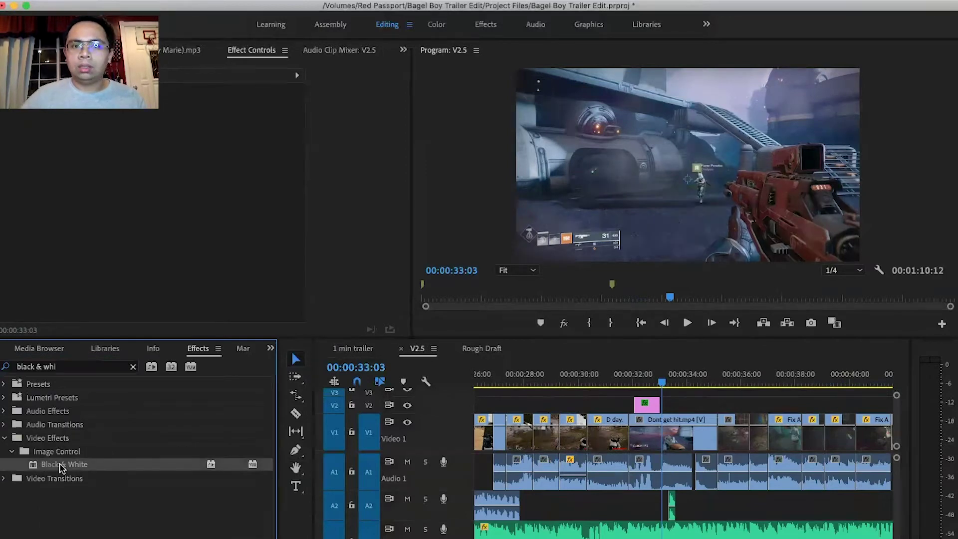
drag(446, 479, 607, 441)
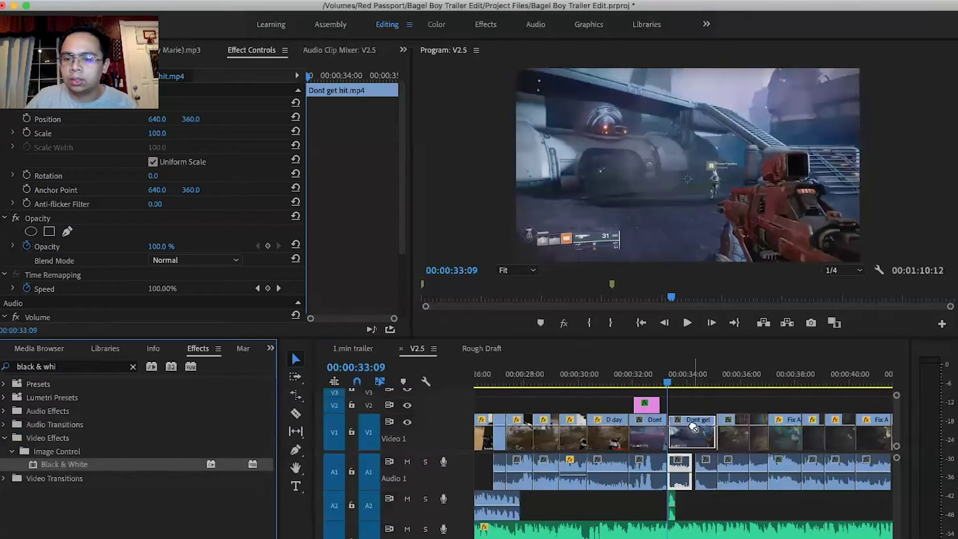
drag(692, 427, 692, 427)
click(629, 384)
key(space)
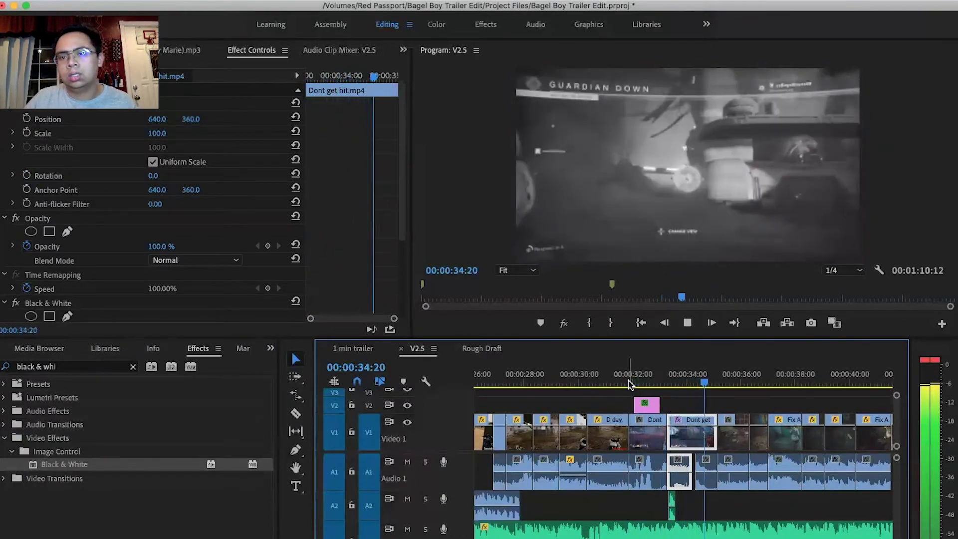
key(space)
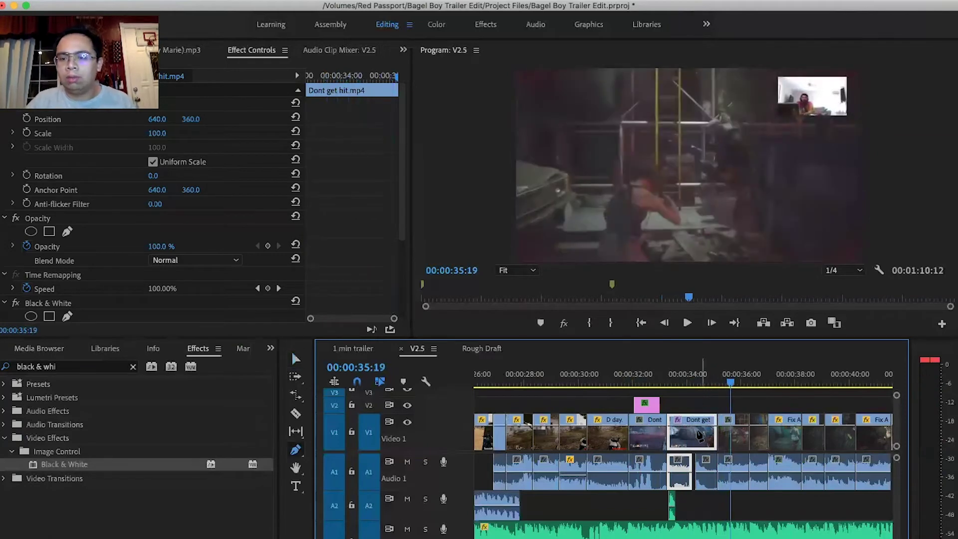
- Fade out the black-and-white Dont get hit segment with opacity keyframes running from its start to its end
click(674, 379)
key(space)
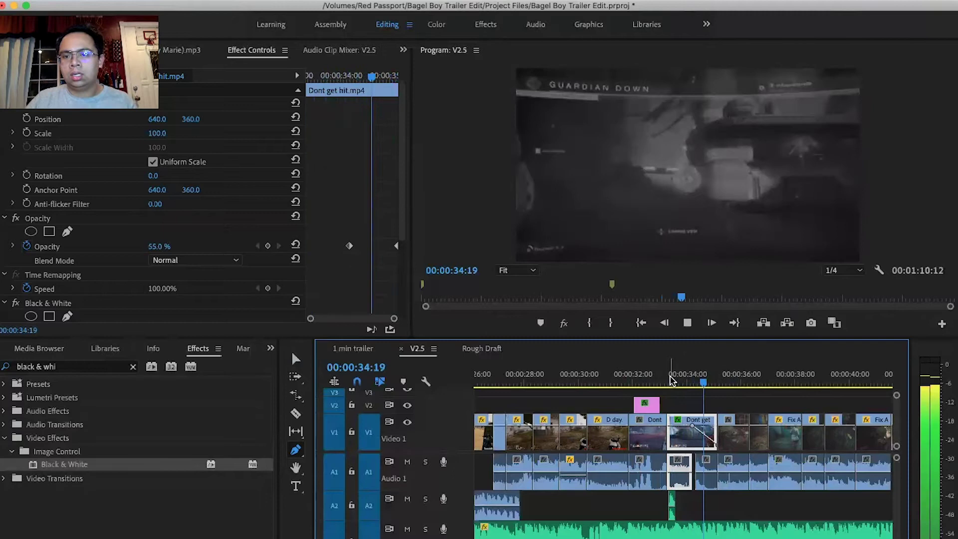
key(space)
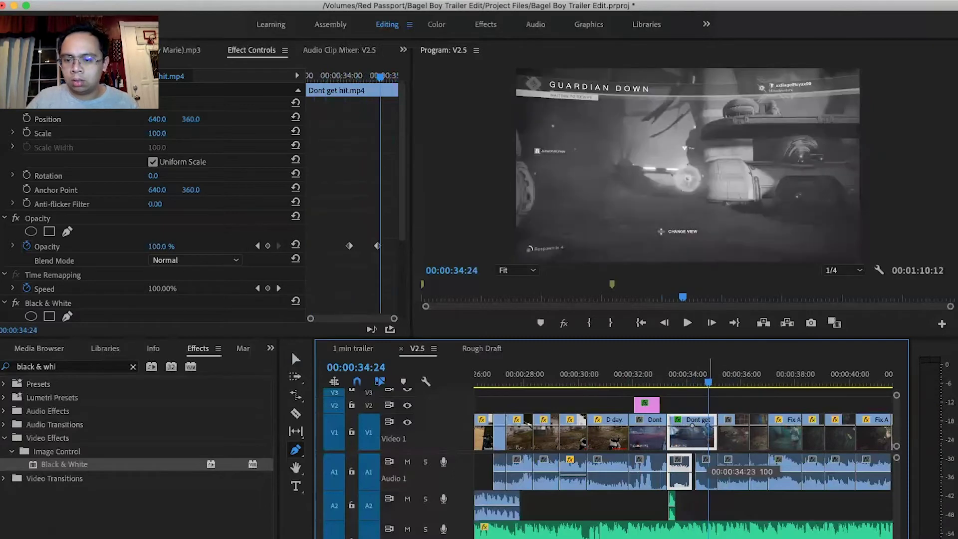
drag(692, 425, 698, 438)
click(593, 380)
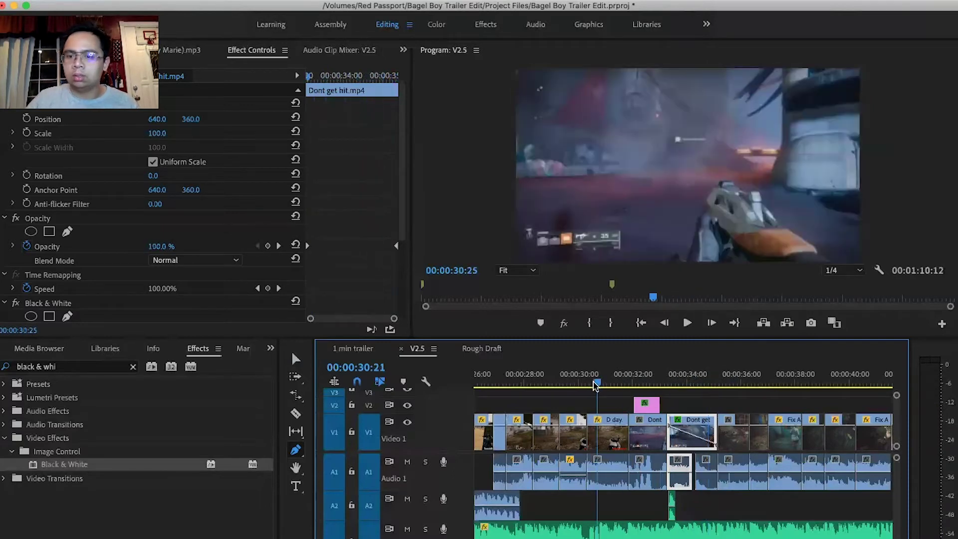
- Fade in the first Fix Audio Clip after the black-and-white Dont get hit segment using opacity keyframes, and play back the section
key(space)
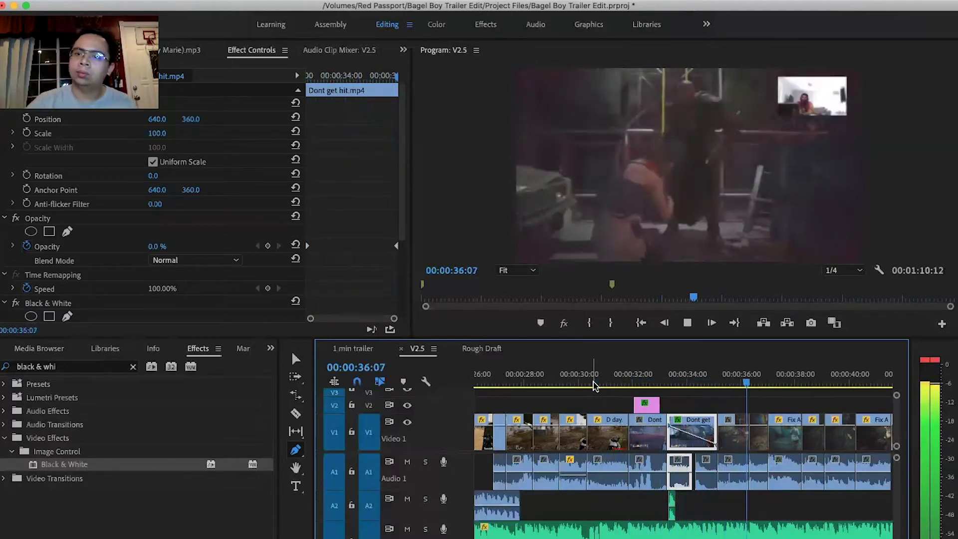
key(space)
click(727, 430)
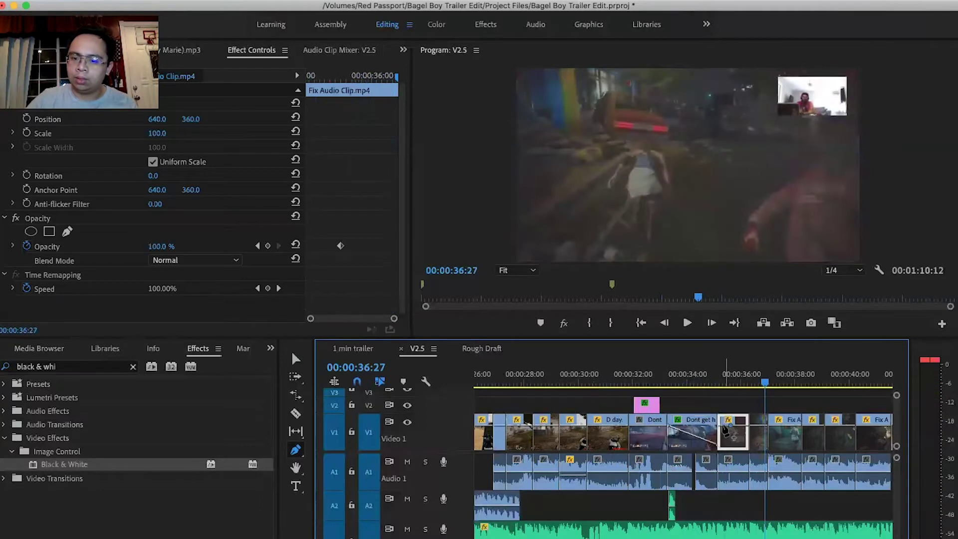
click(700, 383)
key(space)
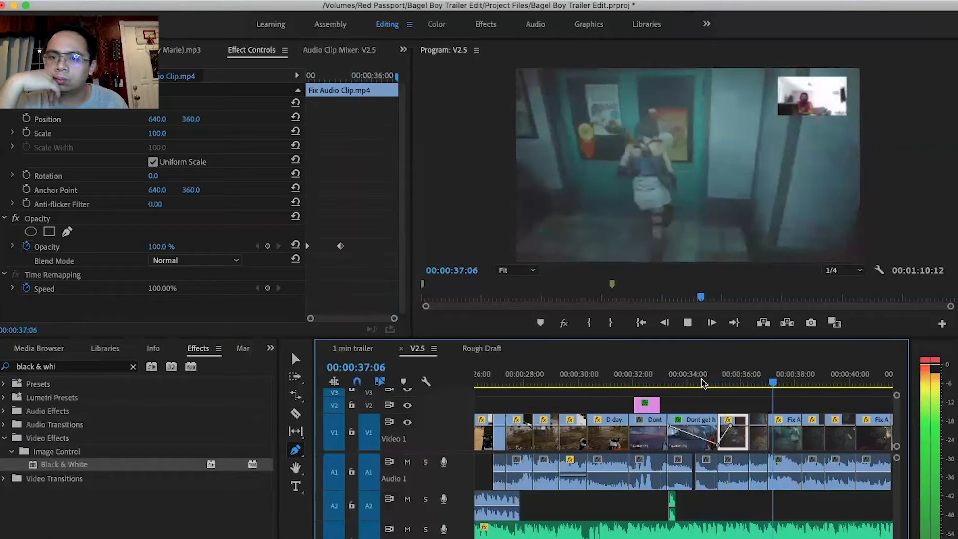
key(space)
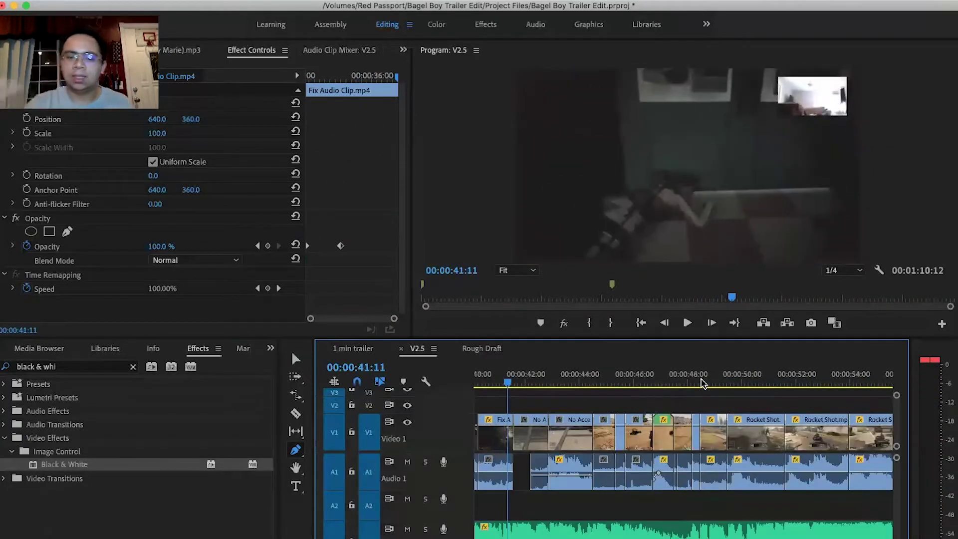
- Replay the Fix Audio Clip segments and delete the A1 audio beneath the first two of them
scroll(656, 436, up, 5)
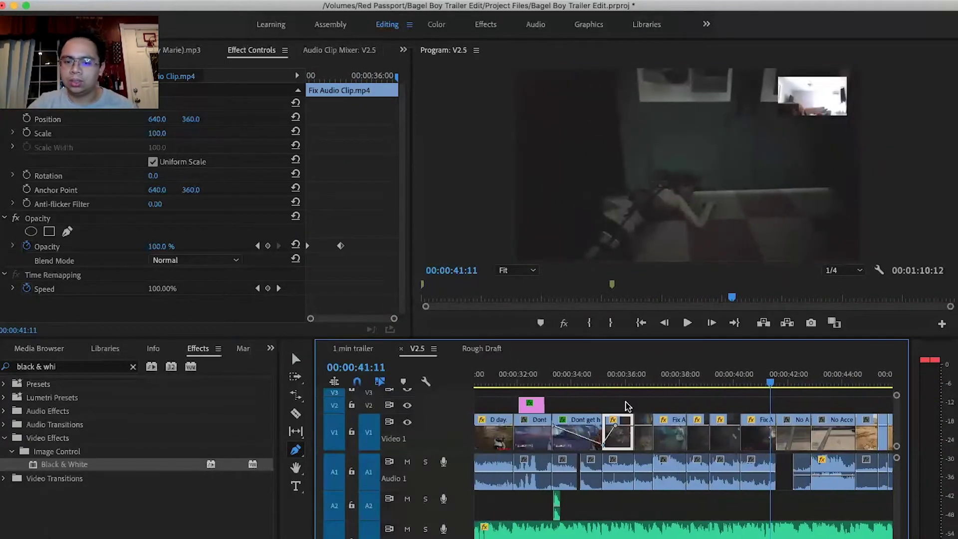
click(643, 386)
key(space)
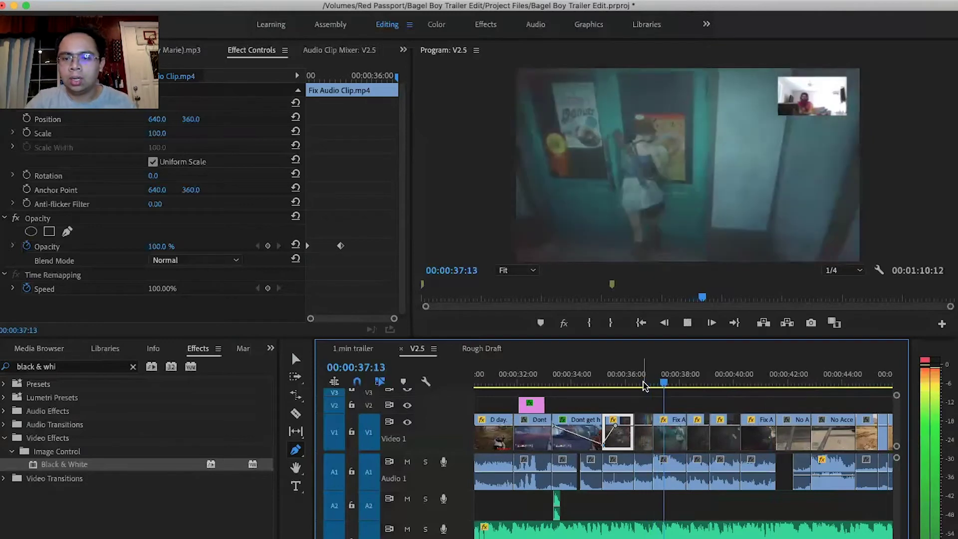
key(space)
click(625, 386)
mouse_move(626, 384)
mouse_down()
mouse_move(598, 386)
mouse_move(625, 385)
mouse_up()
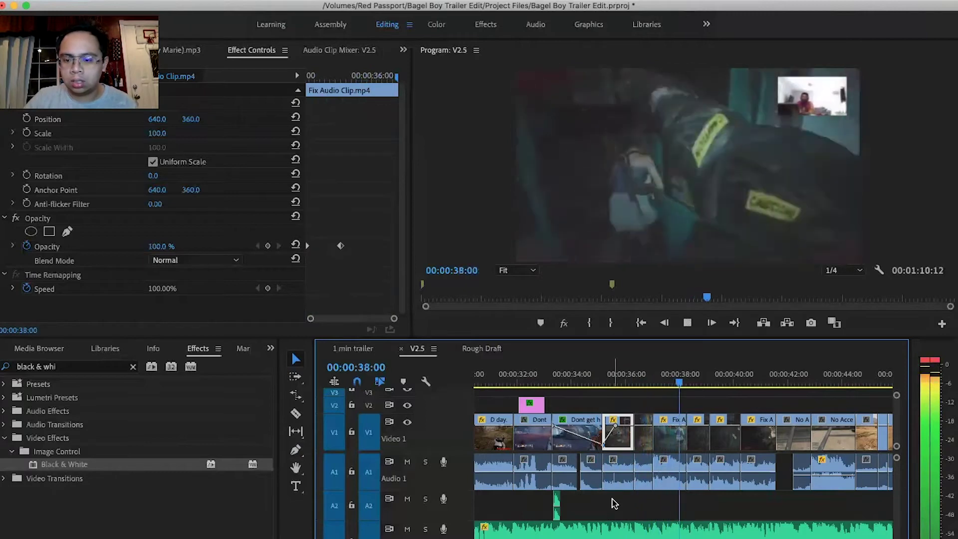
click(613, 502)
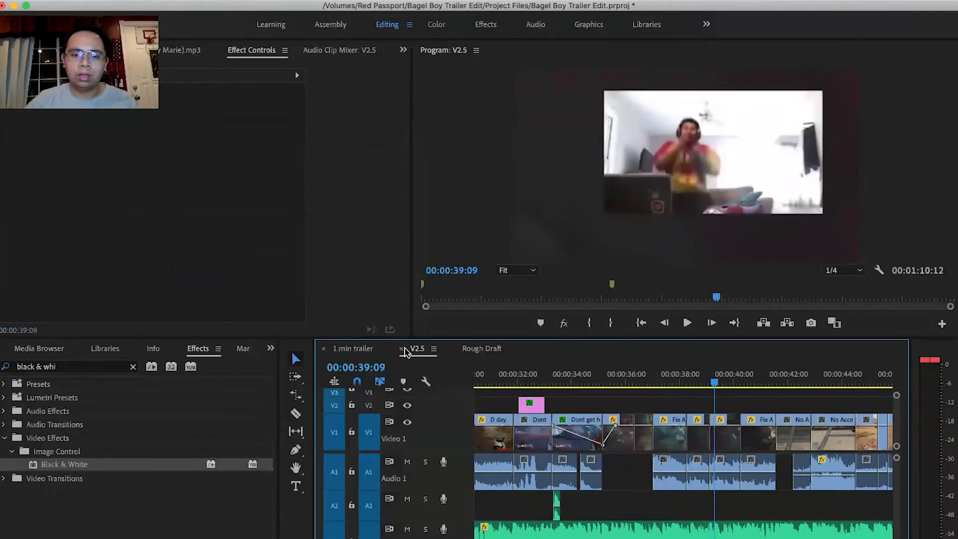
- Switch to the Rough Draft sequence and open Fix Audio Clip.mp4 from the project's media in the Source monitor
click(488, 351)
drag(813, 379, 878, 389)
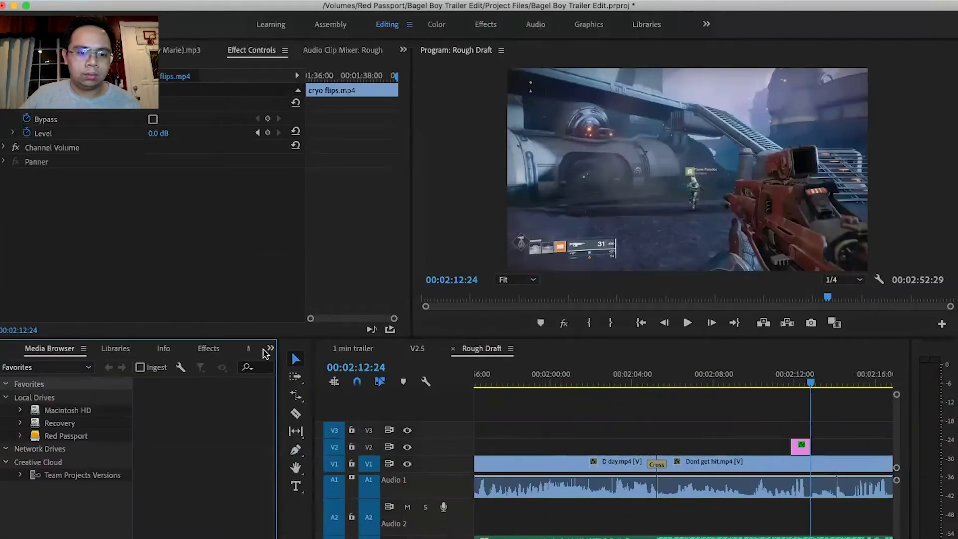
click(270, 348)
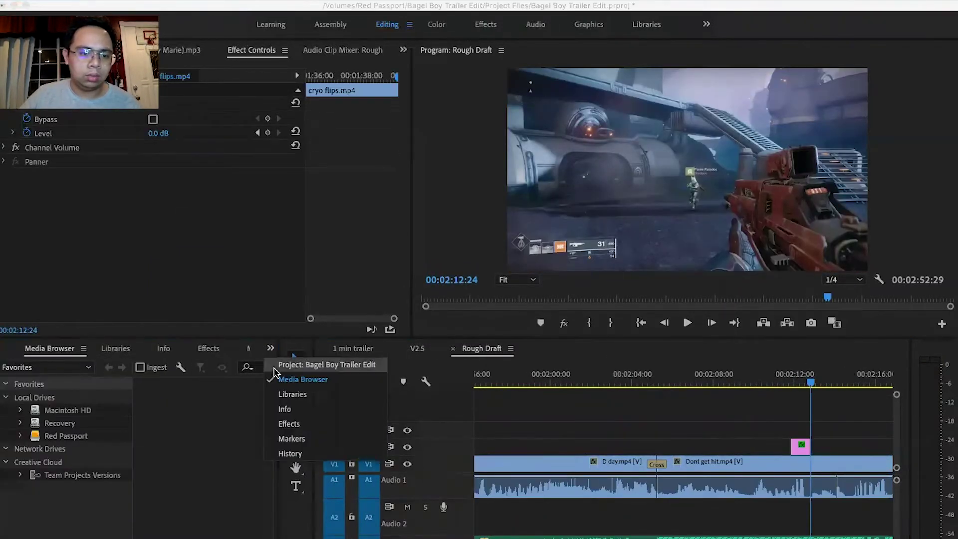
click(301, 367)
scroll(95, 454, up, 1)
scroll(99, 456, down, 5)
scroll(119, 462, down, 1)
scroll(118, 462, down, 2)
double_click(102, 487)
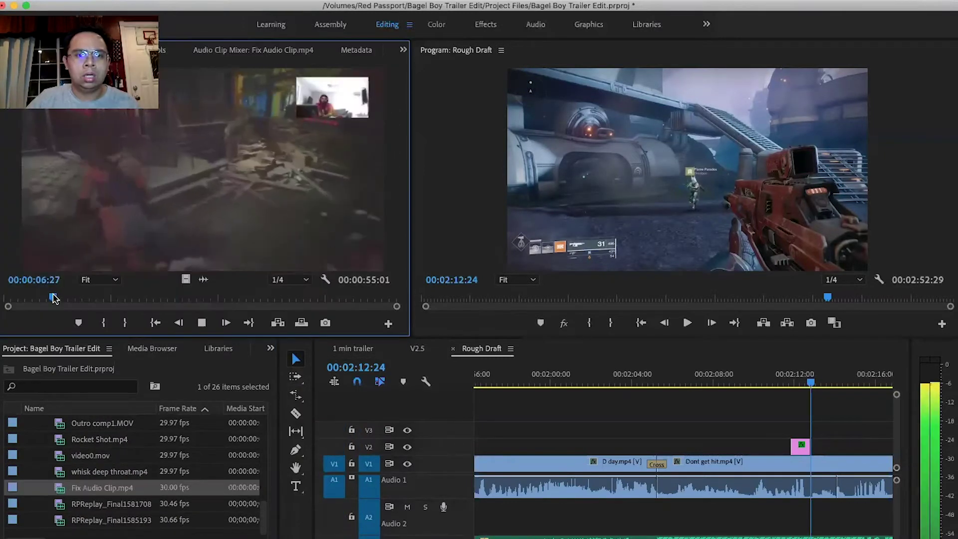
- Mark a 00:00:02:21 section of the Fix Audio Clip.mp4 source with in and out points, ending at 00:00:09:26
click(48, 299)
drag(48, 298, 50, 299)
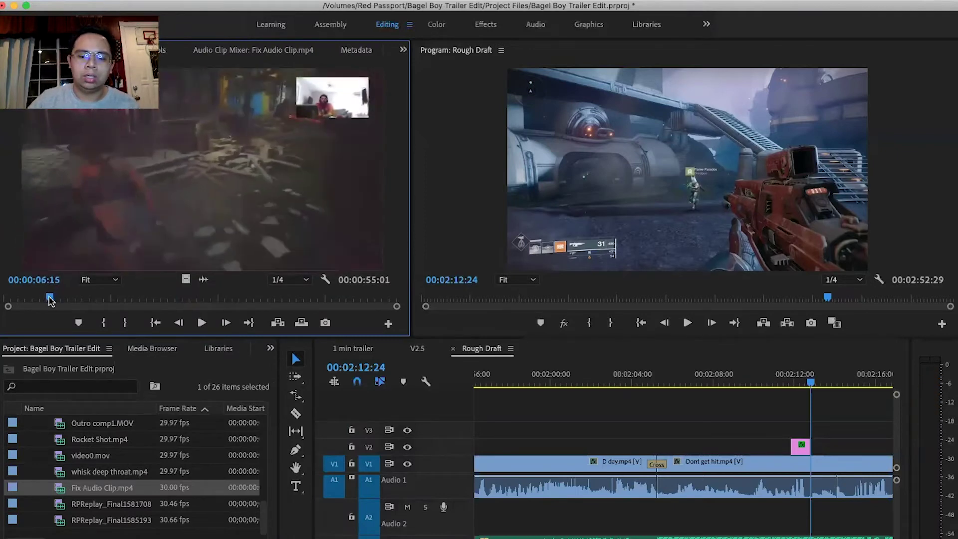
key(i)
key(space)
key(i)
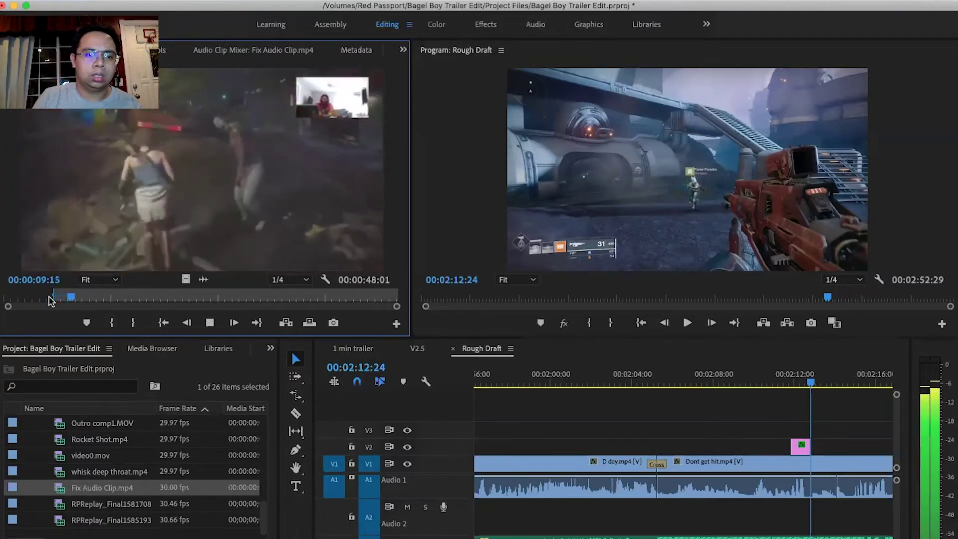
key(o)
key(space)
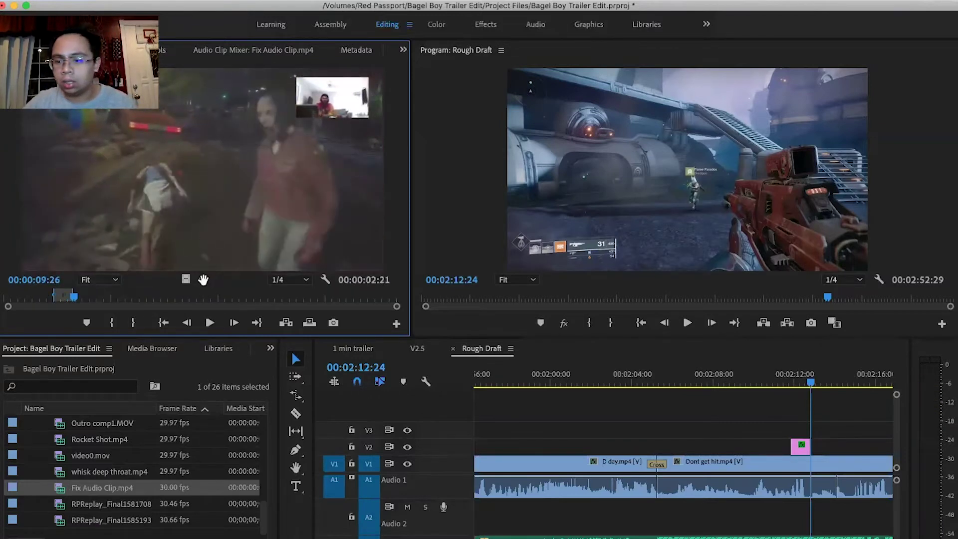
- Play back the Dont get hit clip in the Rough Draft sequence from about 00:02:11:16
drag(675, 388, 785, 383)
key(space)
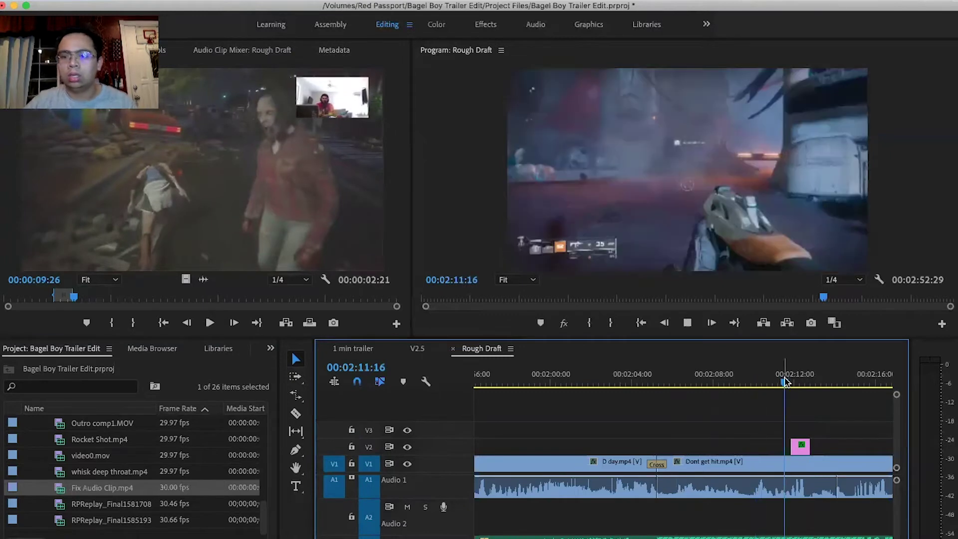
scroll(789, 410, right, 3)
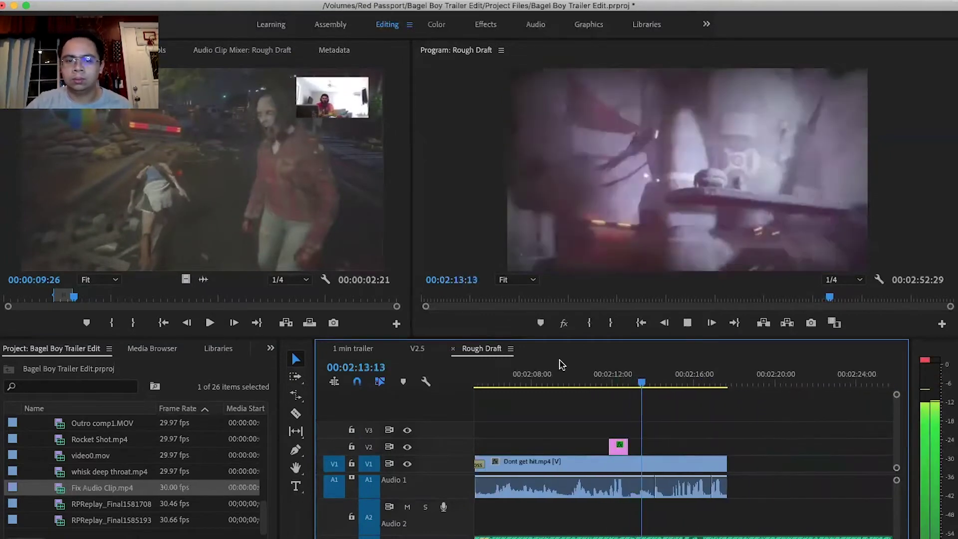
key(space)
- Return to the V2.5 sequence and place only the marked audio on A2, starting just before the first Fix Audio Clip
click(417, 349)
drag(664, 384, 598, 385)
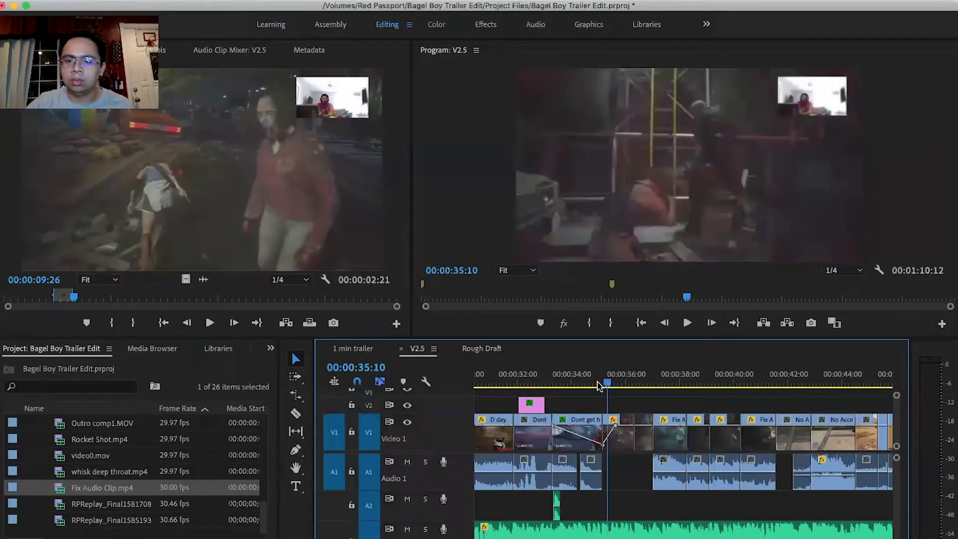
key(space)
drag(199, 279, 596, 504)
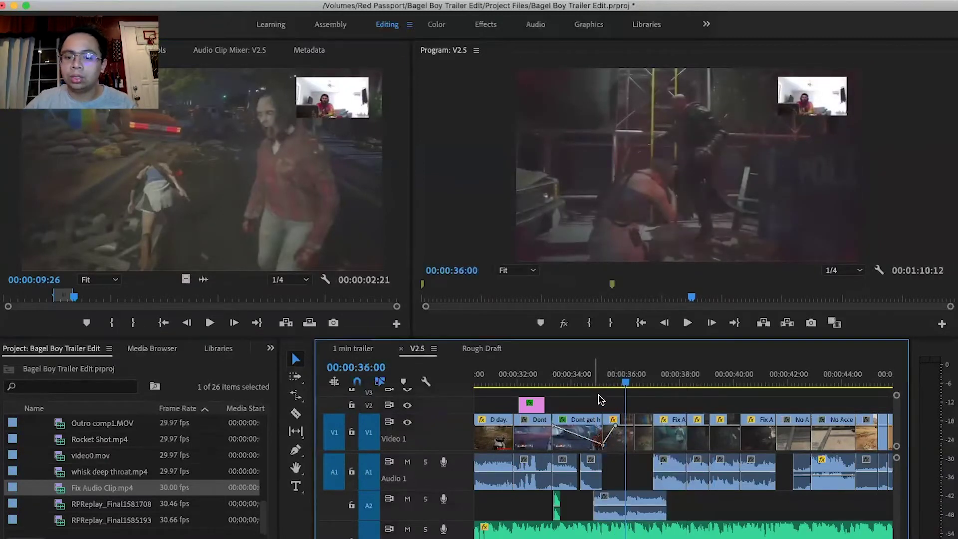
- Play back the transition from Dont get hit and shift the new A2 audio clip slightly earlier
click(578, 384)
key(space)
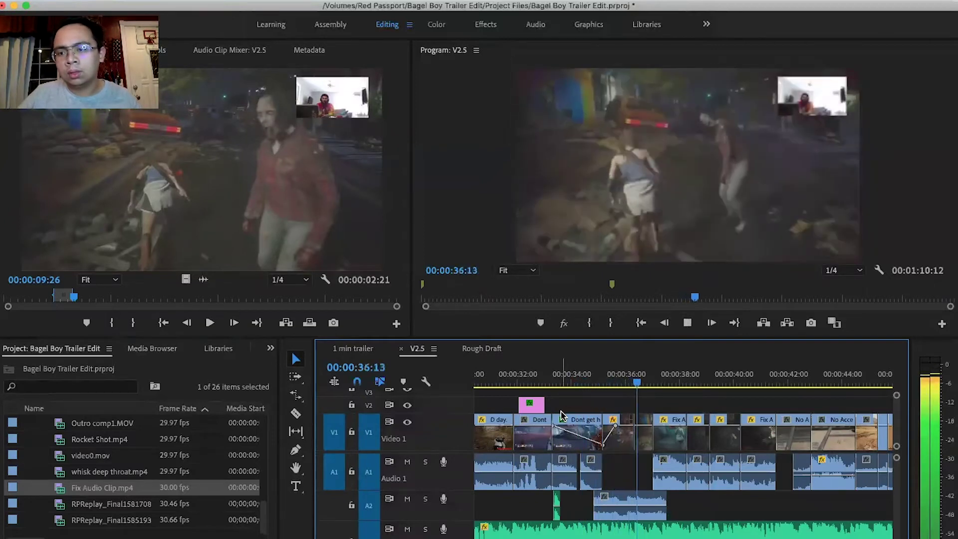
key(space)
click(583, 385)
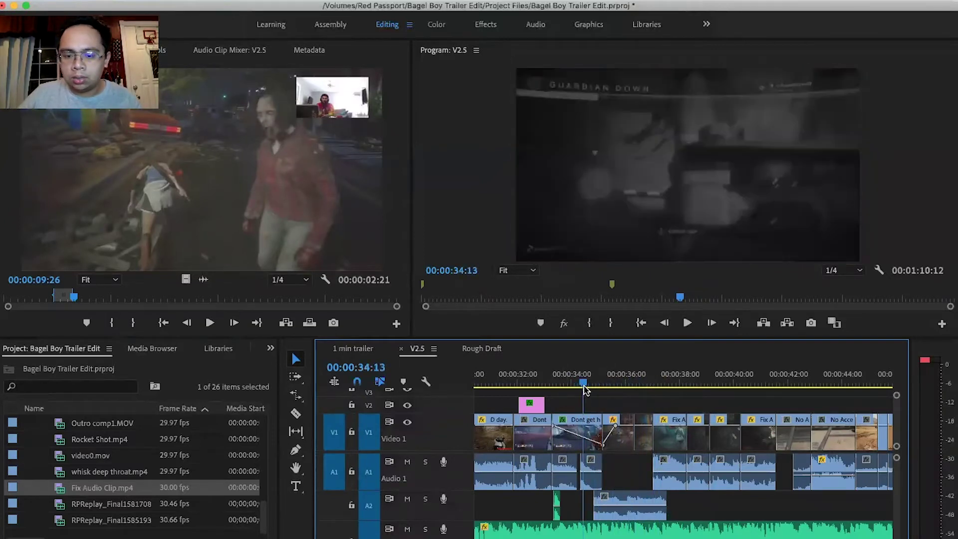
key(equal)
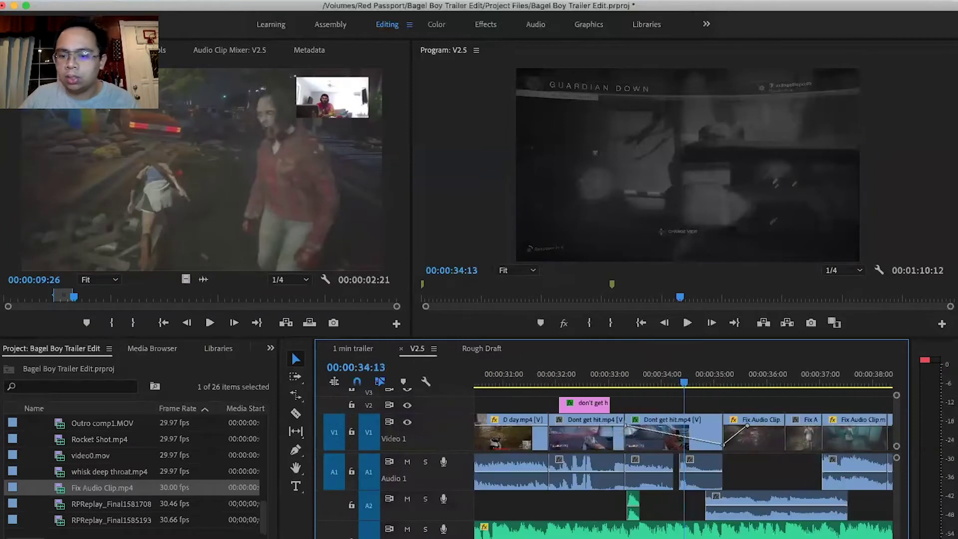
key(space)
key(space)
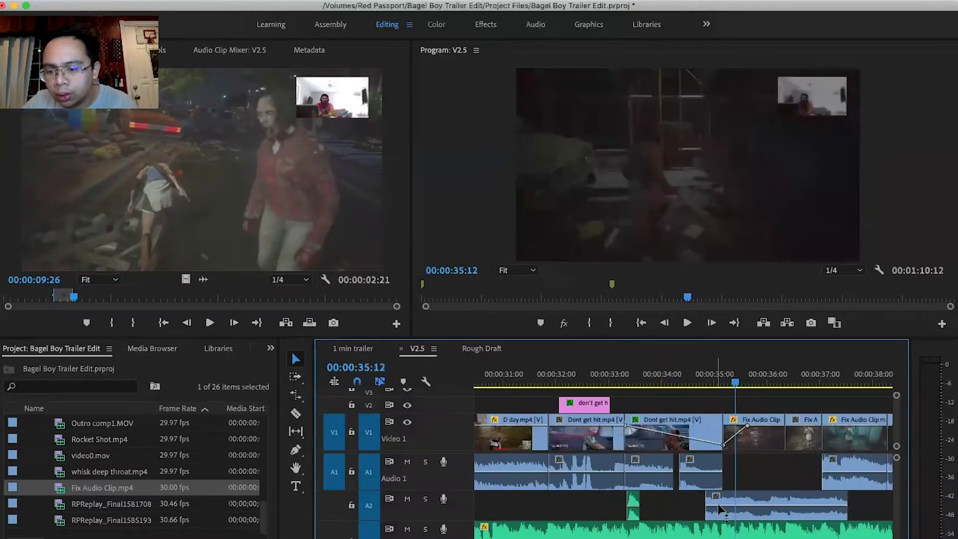
drag(717, 503, 708, 504)
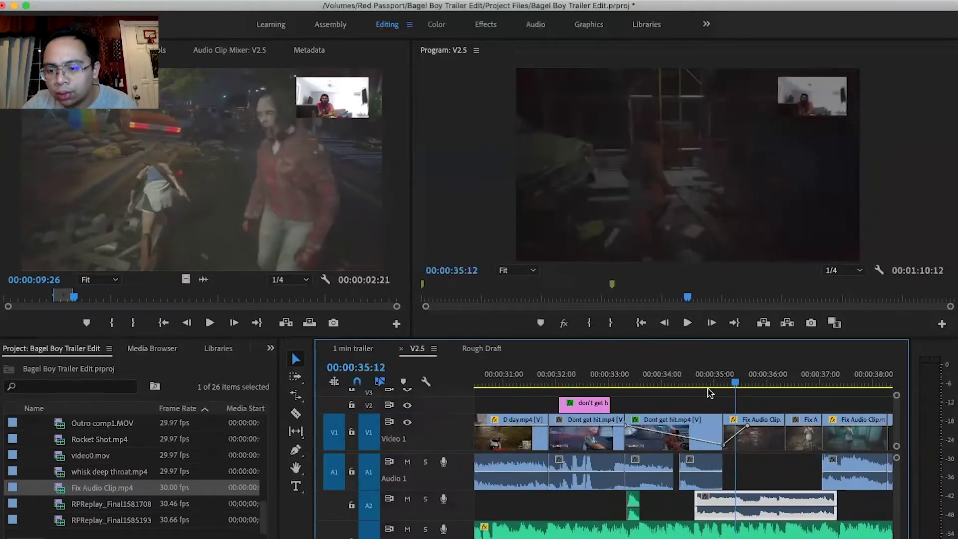
- Fade in the start of the Fix Audio Clip audio on A2 with volume keyframes, and play back the transition
click(697, 383)
drag(716, 388, 770, 394)
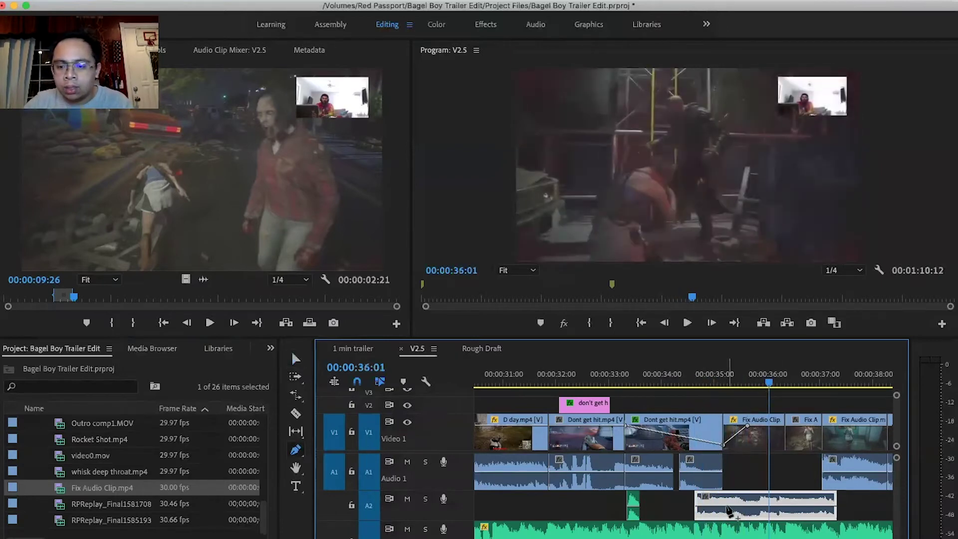
drag(713, 379, 789, 389)
click(671, 384)
key(space)
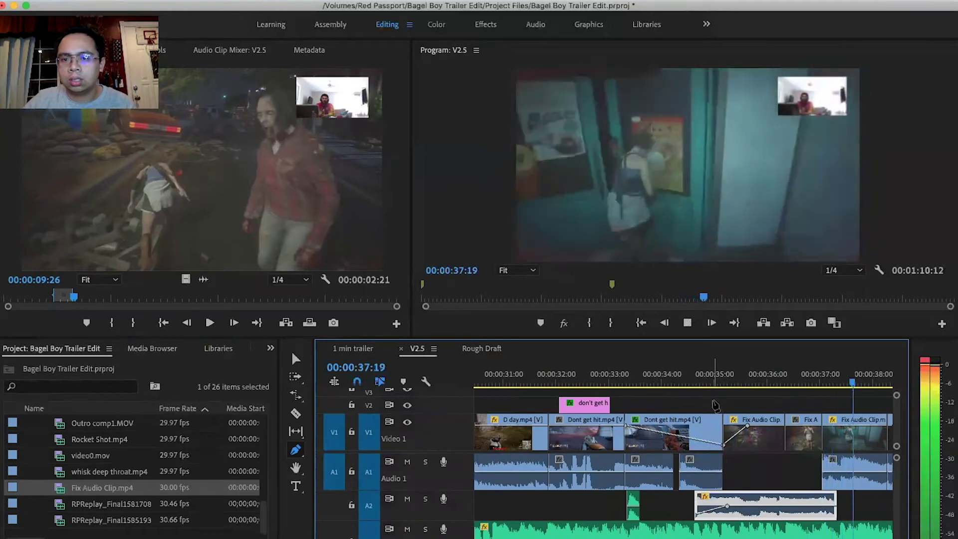
key(space)
- Extend the start of the third Fix Audio Clip's A1 audio slightly earlier, and play on through the remaining Fix Audio Clip segments
key(v)
drag(627, 460, 609, 460)
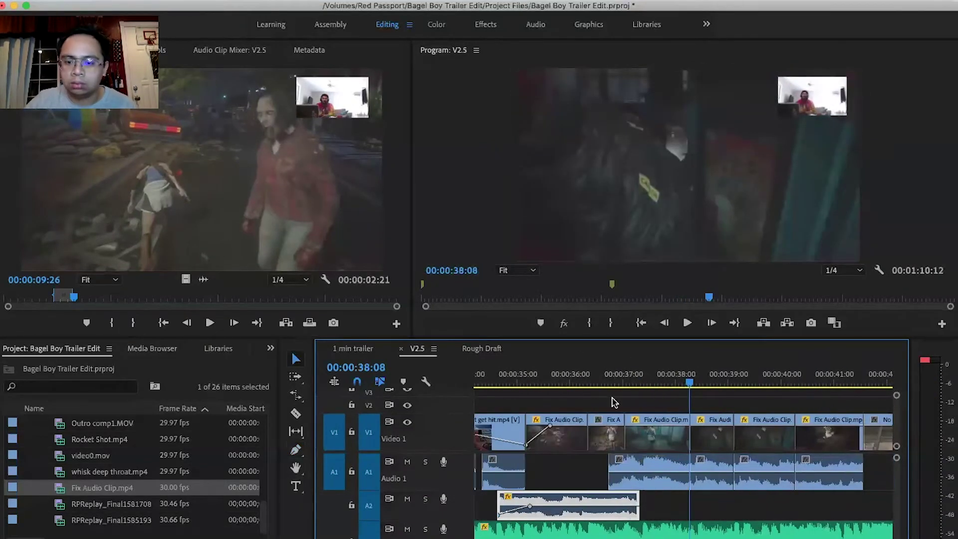
key(space)
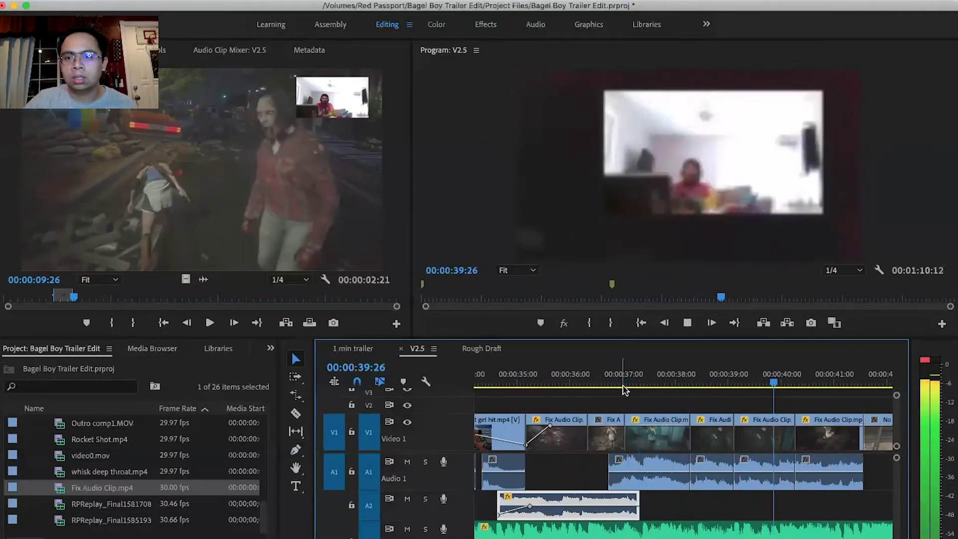
key(space)
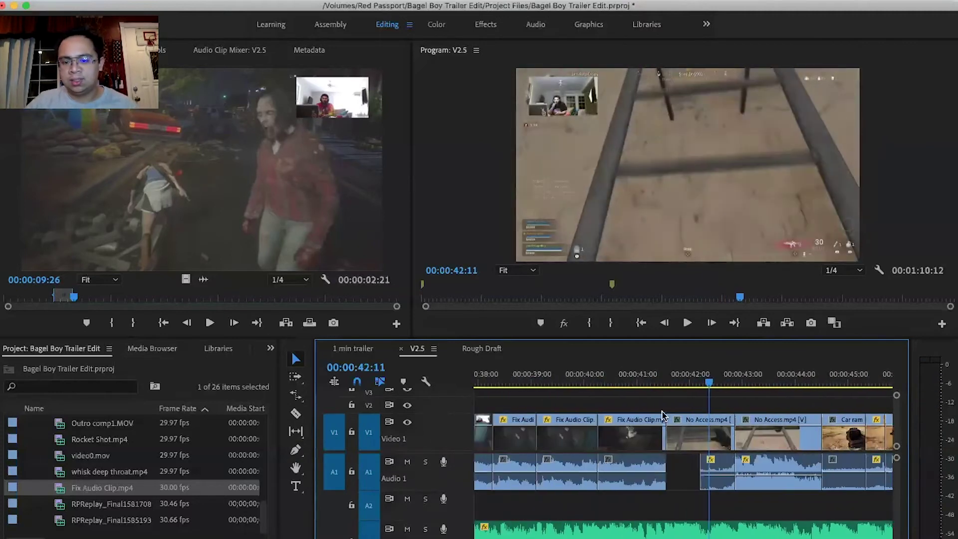
click(579, 374)
key(space)
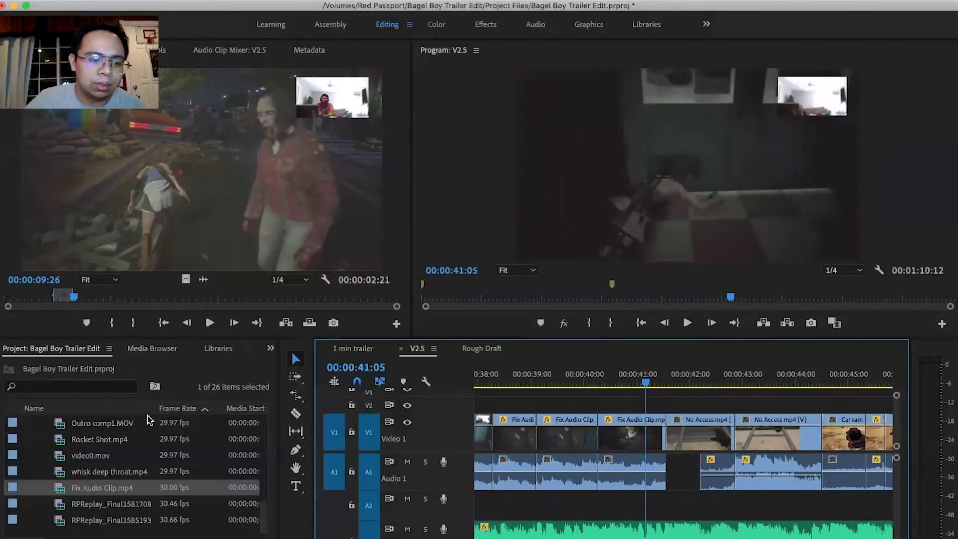
- Mark the "YOU ARE DEAD" section of the Fix Audio Clip.mp4 source with in and out points, 00:00:02:10 long and ending at 00:00:37:24
click(240, 299)
key(space)
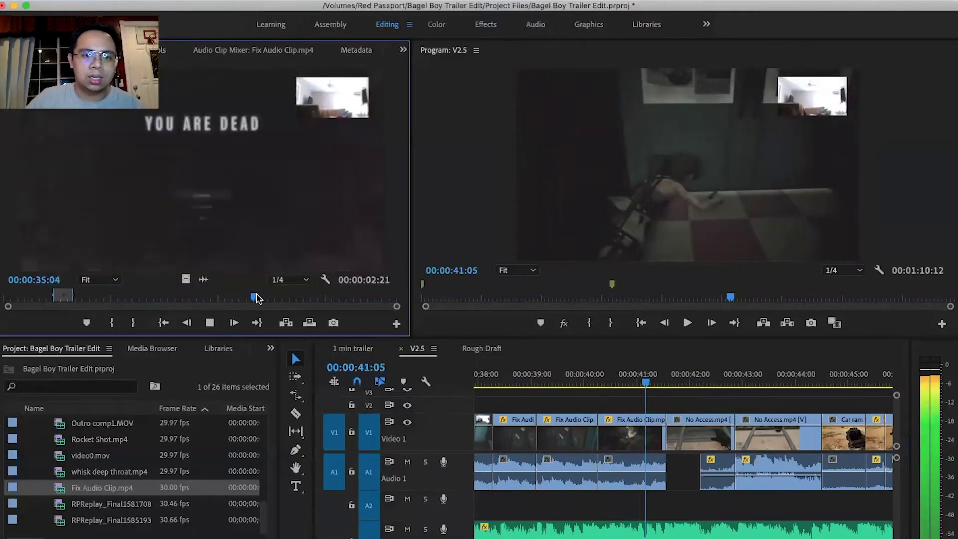
click(258, 299)
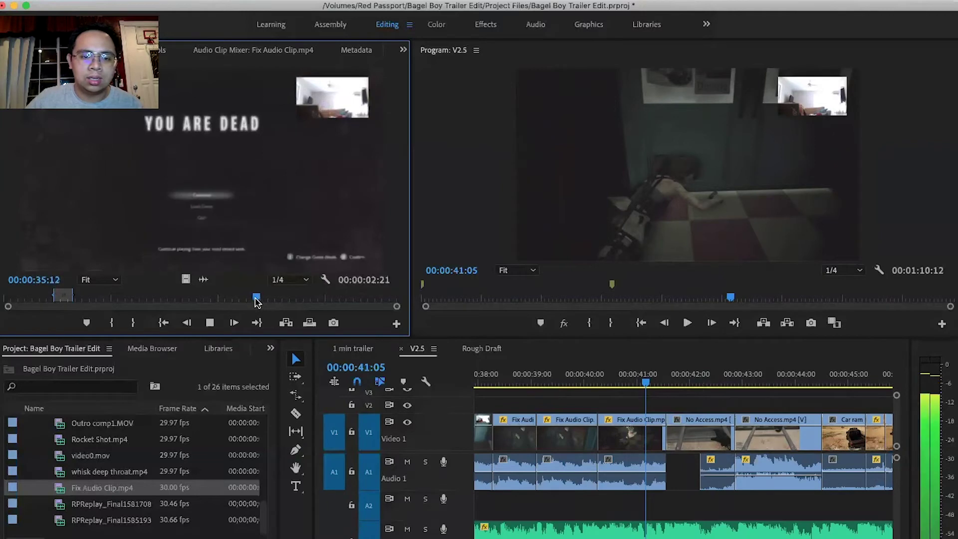
key(i)
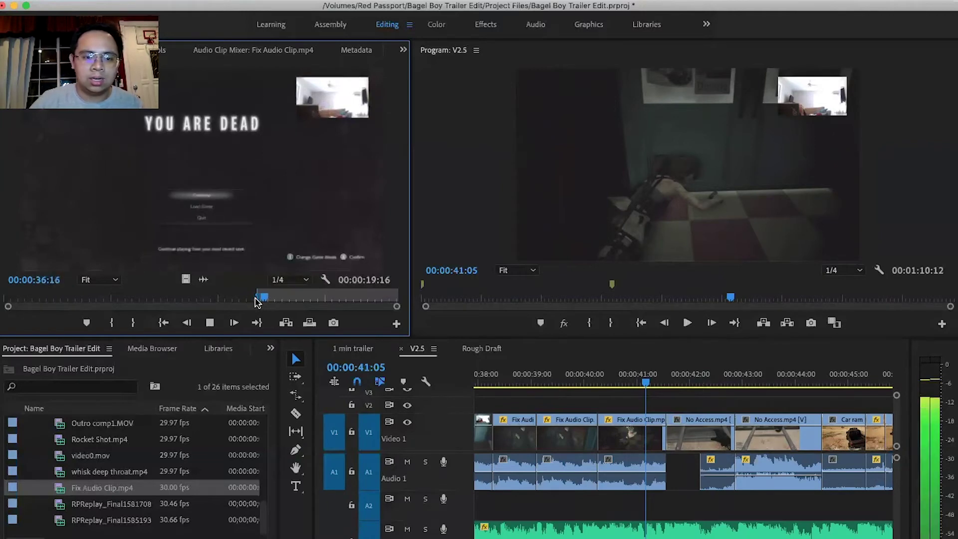
key(space)
key(o)
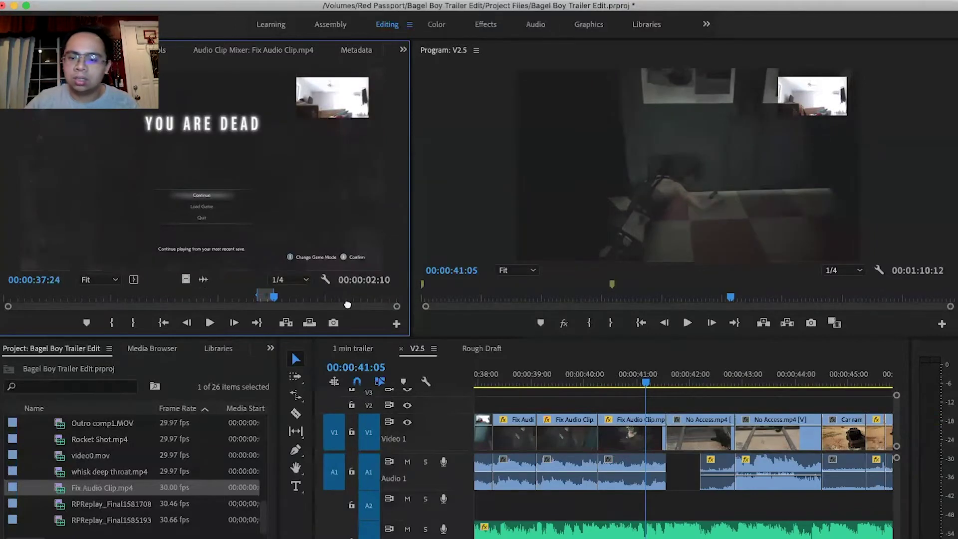
- Place the marked "YOU ARE DEAD" audio on A2 beneath the last Fix Audio Clip, and play it back into No Access
drag(587, 451, 615, 497)
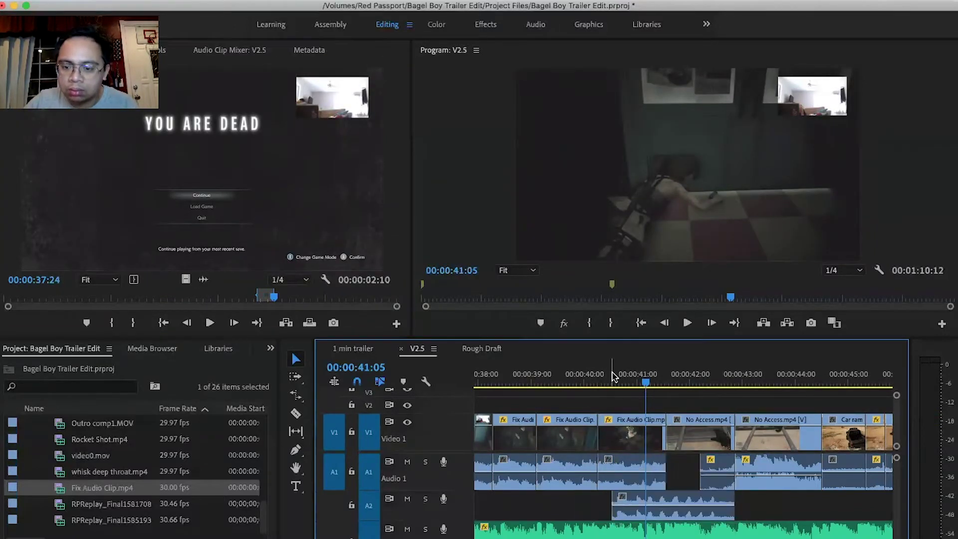
drag(613, 383, 582, 382)
key(space)
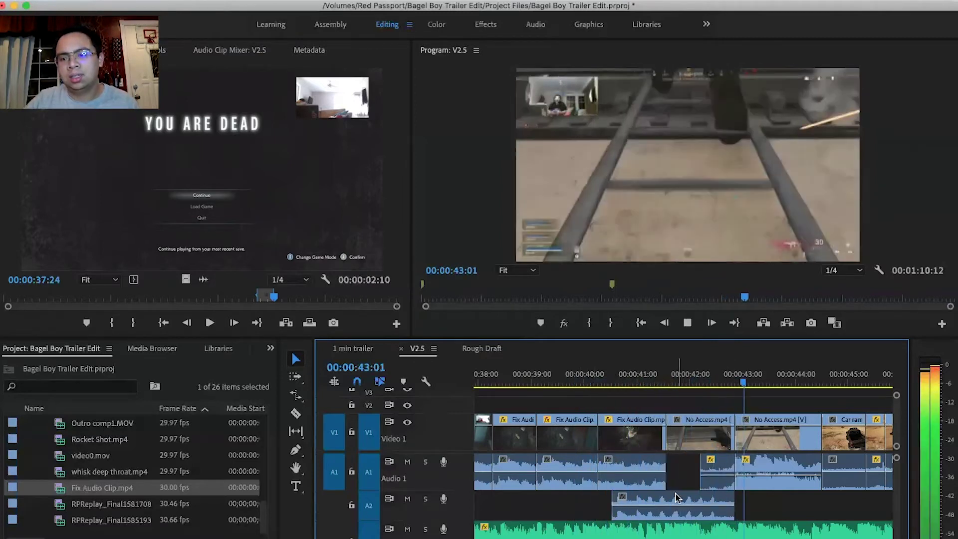
- Play back the cut from the last Fix Audio Clip into No Access with the A2 audio beneath it
key(space)
click(674, 512)
click(573, 382)
key(space)
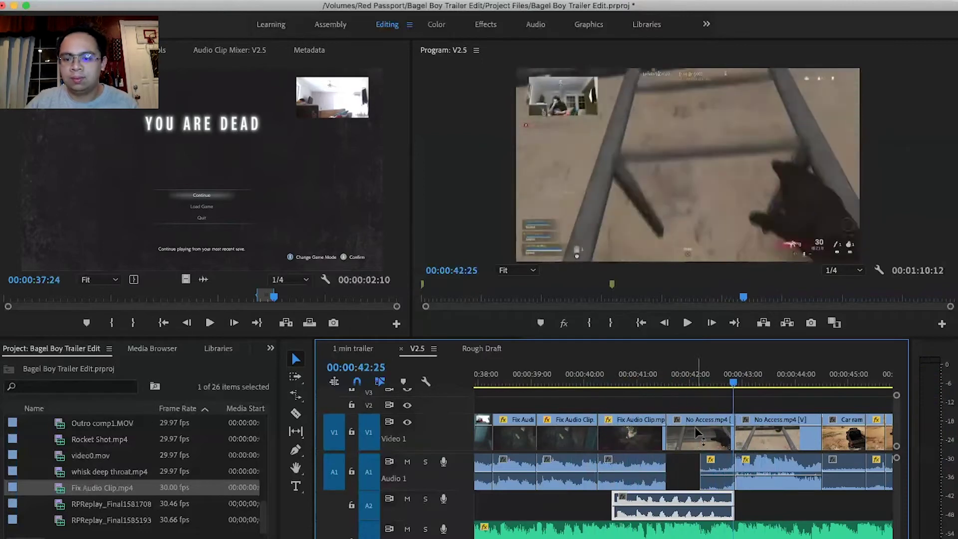
key(space)
- Fade out the end of the last Fix Audio Clip and fade in the first No Access clip with opacity keyframes
key(p)
click(637, 426)
click(618, 379)
drag(663, 425, 667, 443)
click(697, 425)
click(618, 381)
key(space)
key(space)
- Mark the No Access.mp4 source with an in point at 00:00:00:15 and an out point at 00:00:02:15
key(v)
click(759, 484)
key(shift+k)
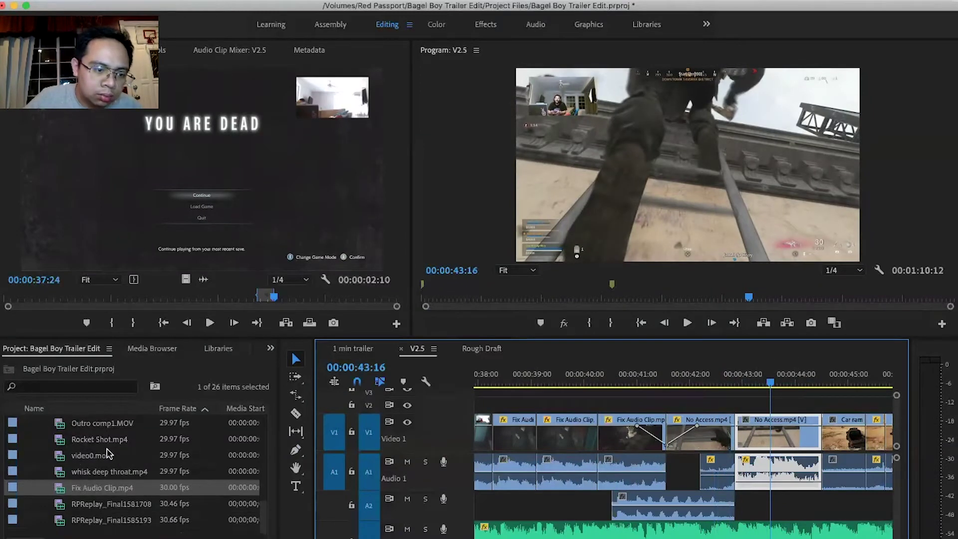
scroll(107, 454, up, 1)
double_click(66, 428)
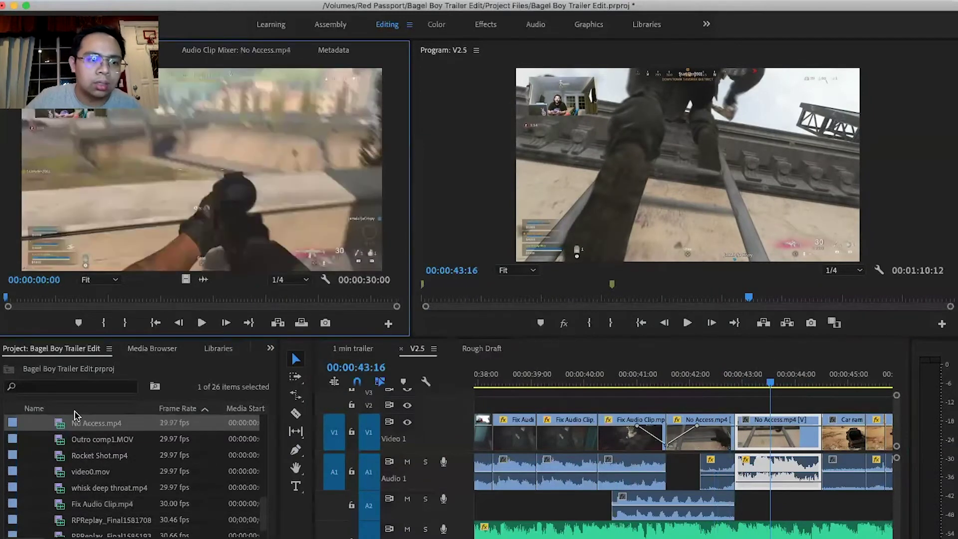
key(space)
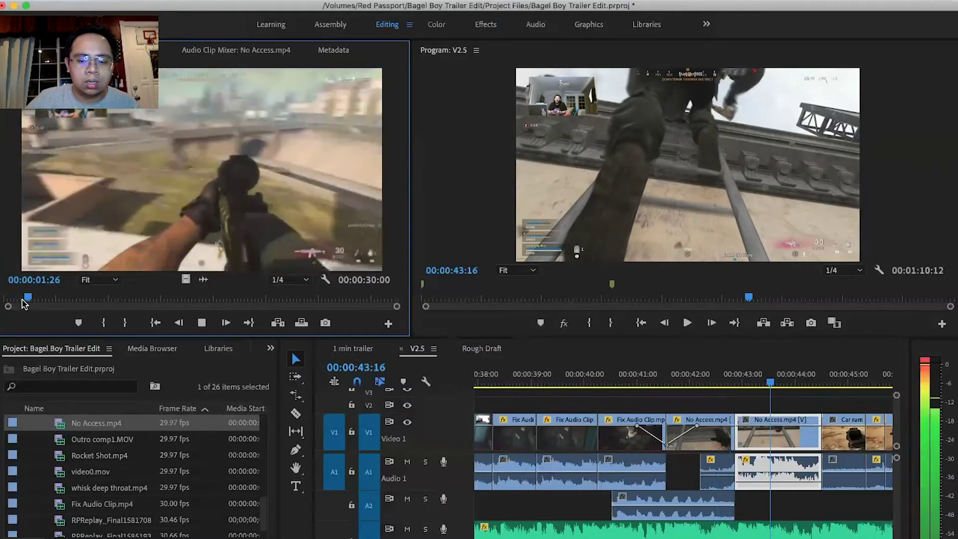
key(space)
click(15, 298)
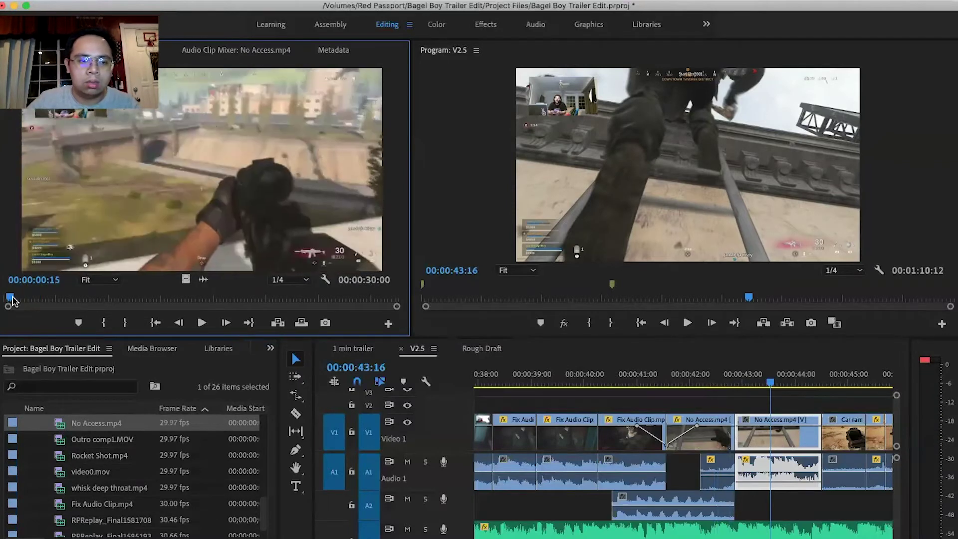
key(i)
key(space)
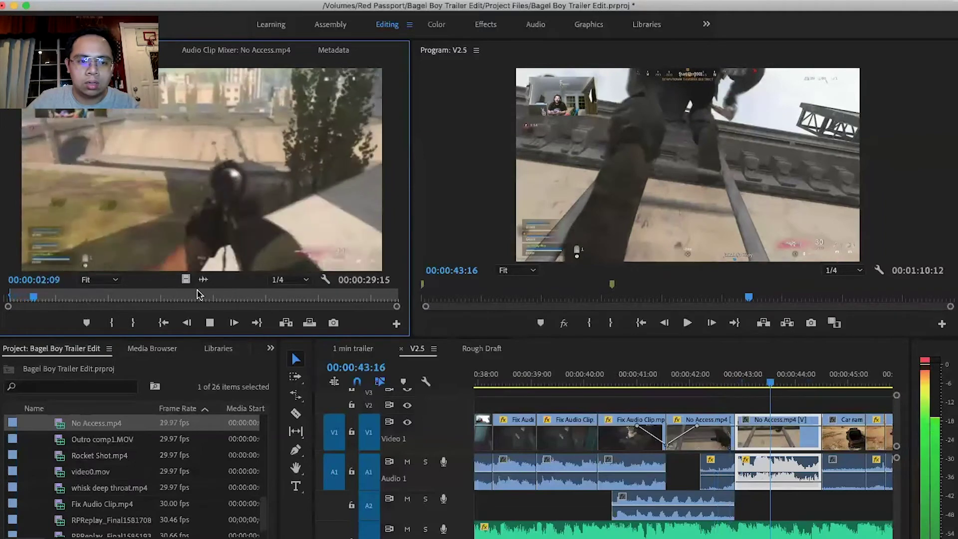
key(space)
key(o)
- Place the marked No Access audio on A2 beneath the second No Access clip, and play back the section
drag(626, 422, 743, 504)
click(717, 382)
key(space)
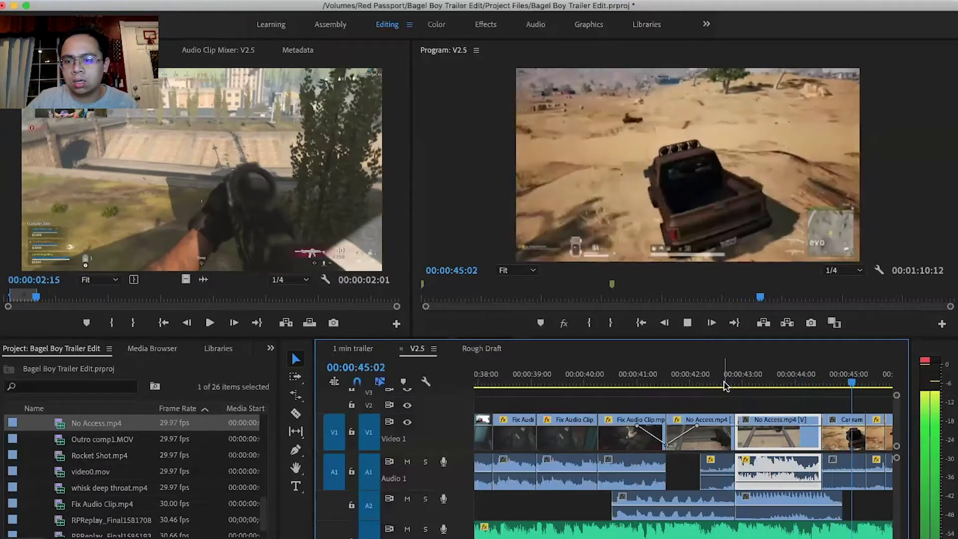
key(space)
click(713, 383)
key(space)
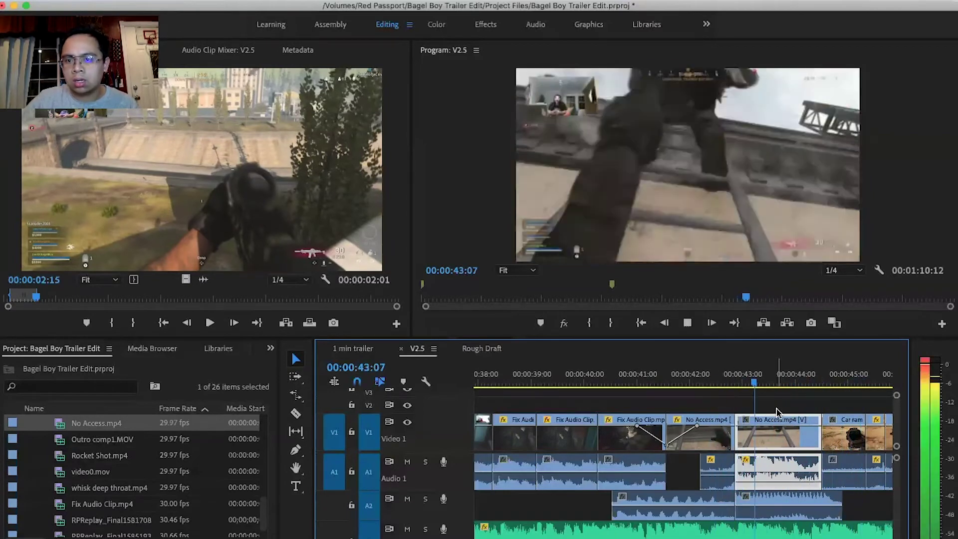
key(space)
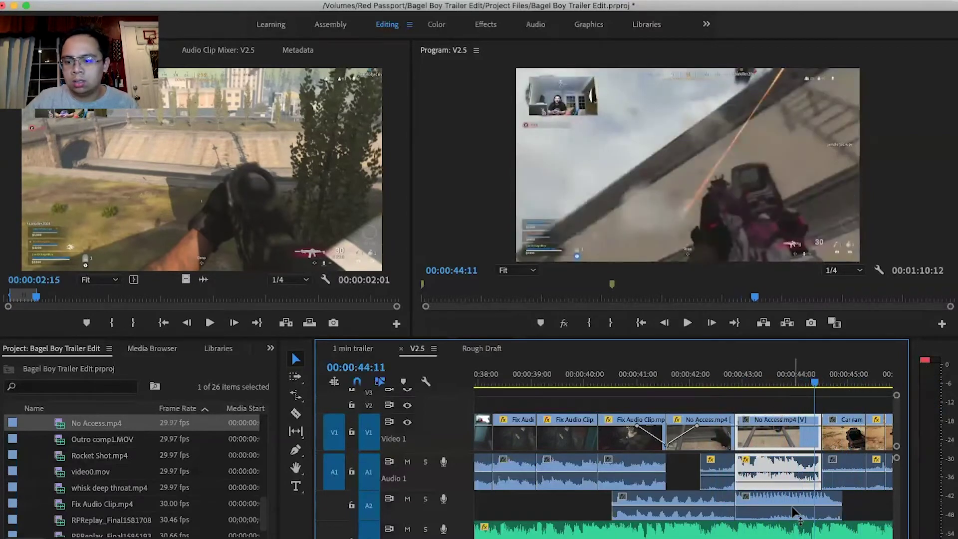
- Lower the volume of the No Access audio on A2 slightly, and play back into the car ramming clips
click(793, 509)
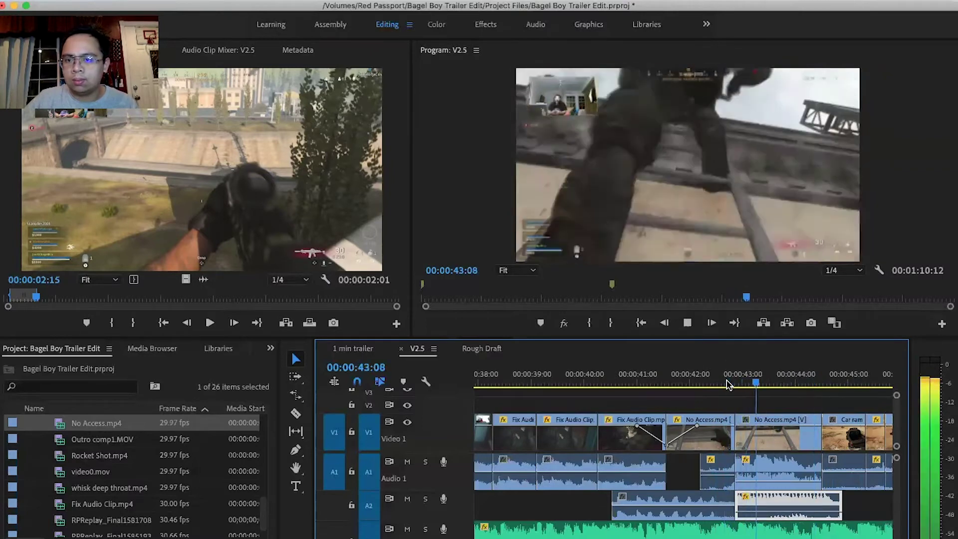
key(space)
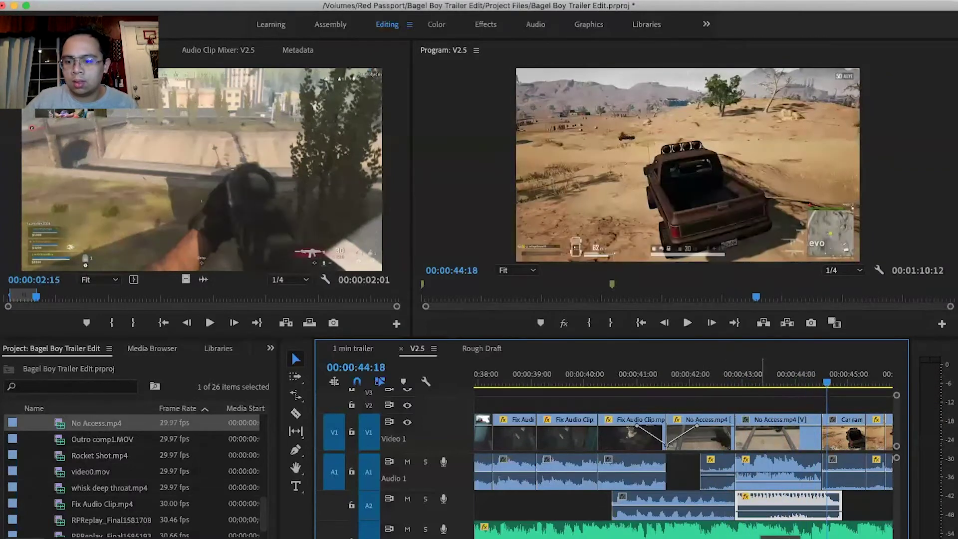
key(space)
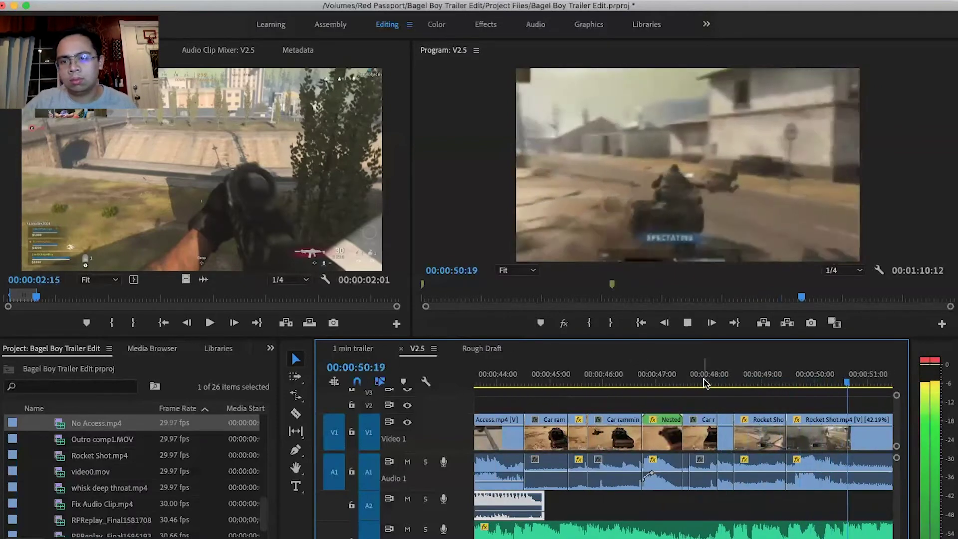
- Adjust the audio level of the 42.19% Rocket Shot clip, and play back the Rocket Shot clips
click(748, 387)
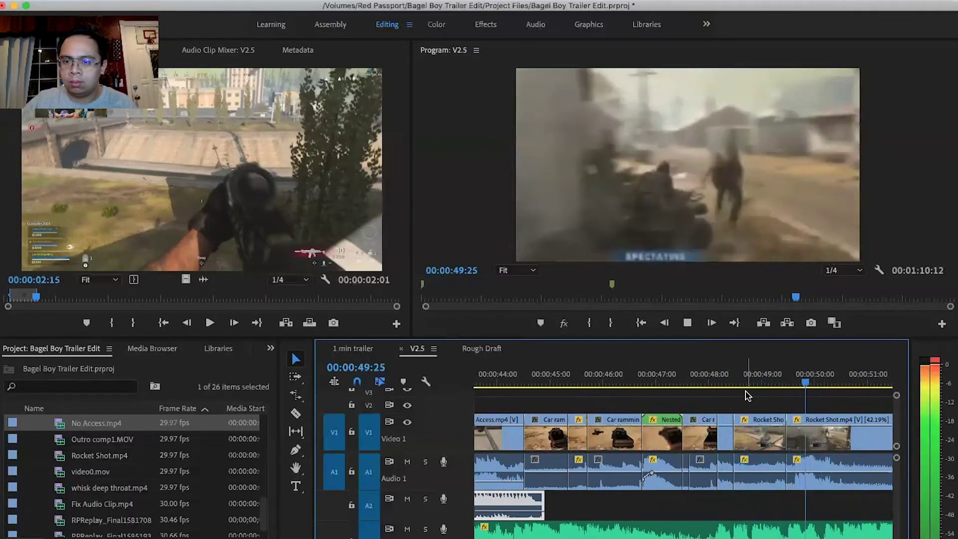
key(space)
click(814, 480)
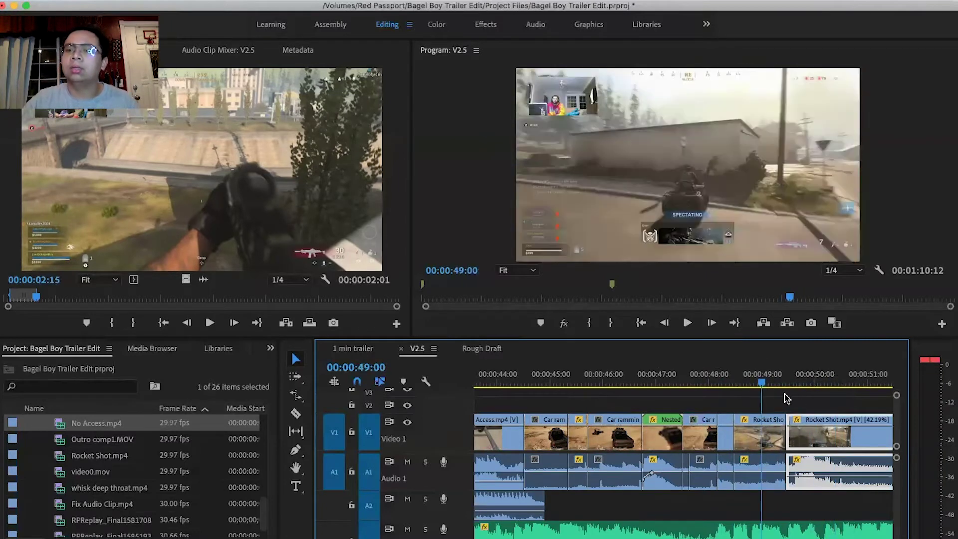
click(784, 397)
key(space)
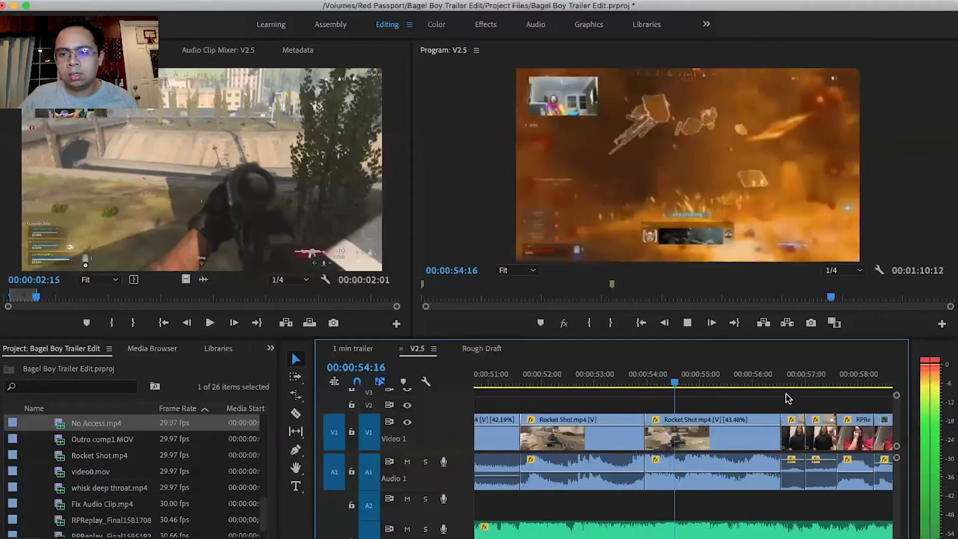
scroll(642, 394, left, 4)
click(642, 383)
key(space)
click(690, 381)
click(674, 381)
- Add Position and Scale keyframes at the start of the third Rocket Shot clip, with Scale set to 180
click(674, 421)
click(131, 50)
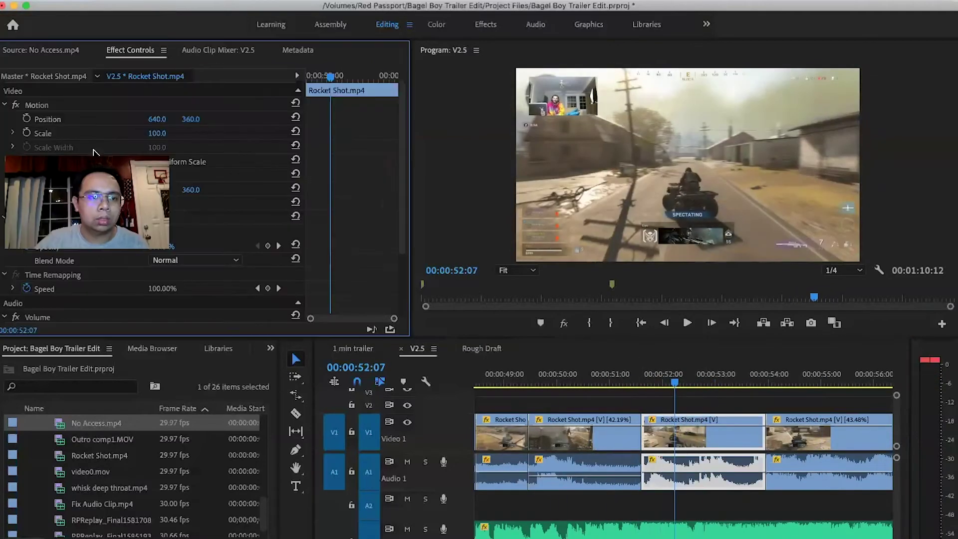
mouse_move(675, 383)
mouse_down()
mouse_move(642, 383)
mouse_move(677, 383)
mouse_up()
drag(539, 382, 509, 383)
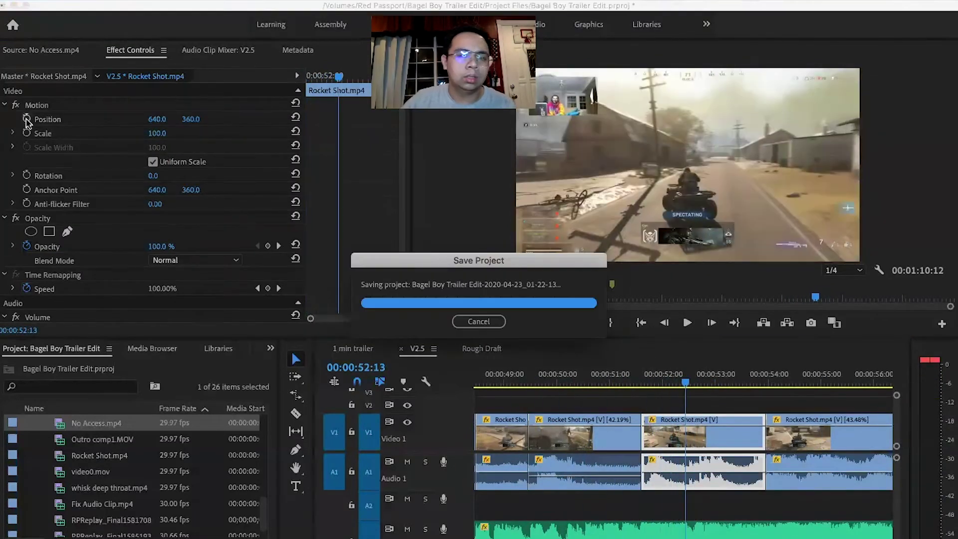
click(313, 77)
drag(313, 89, 310, 91)
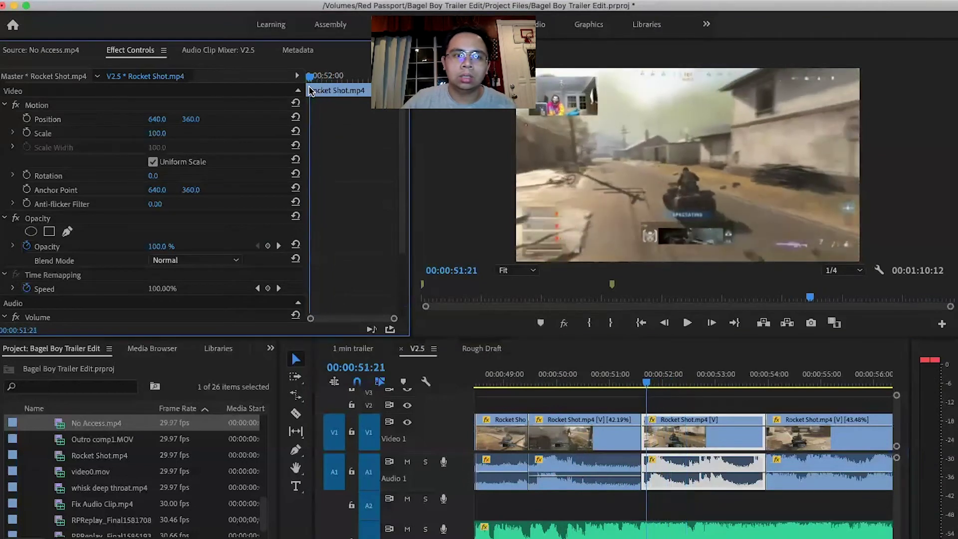
click(26, 119)
click(26, 133)
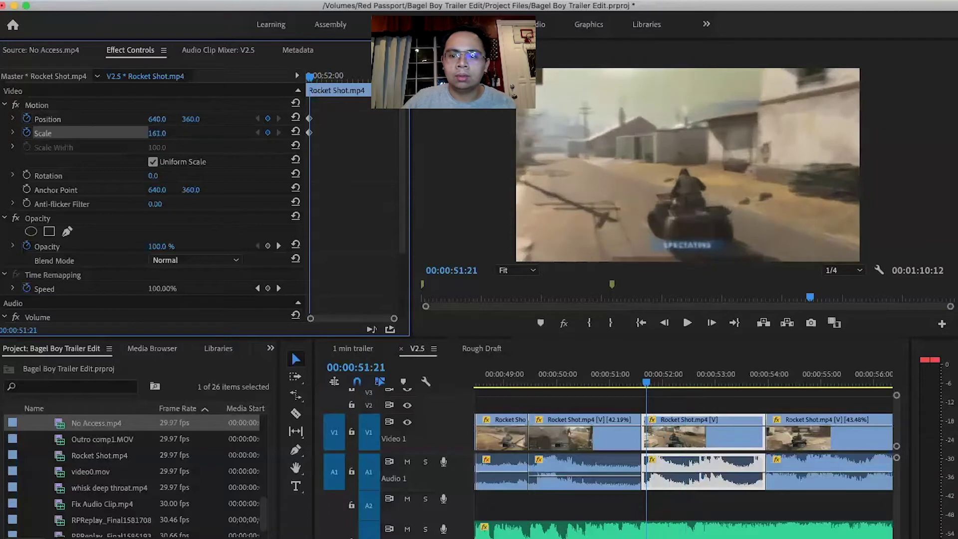
- Add a Scale keyframe of 100 at the end of the third Rocket Shot clip, and play back the zoom-out
click(340, 77)
key(space)
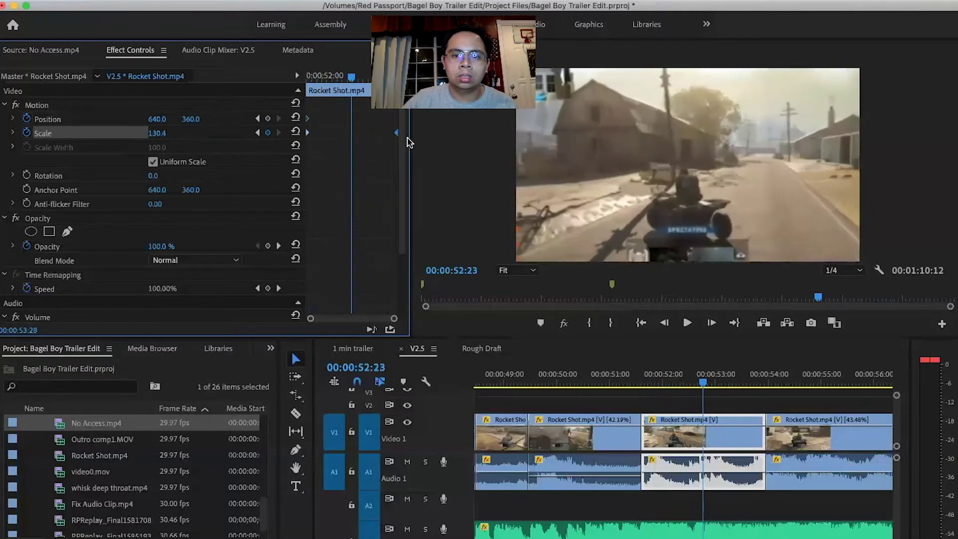
click(555, 383)
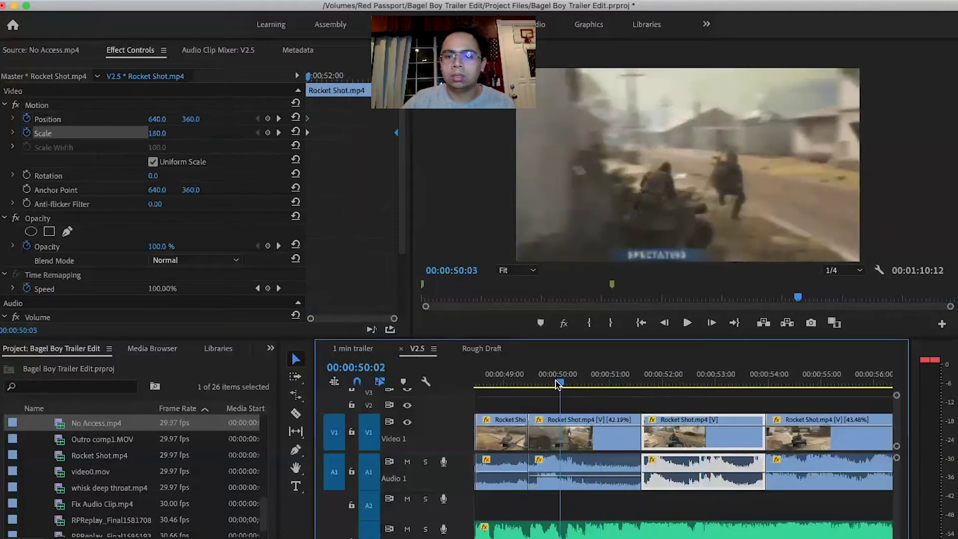
key(space)
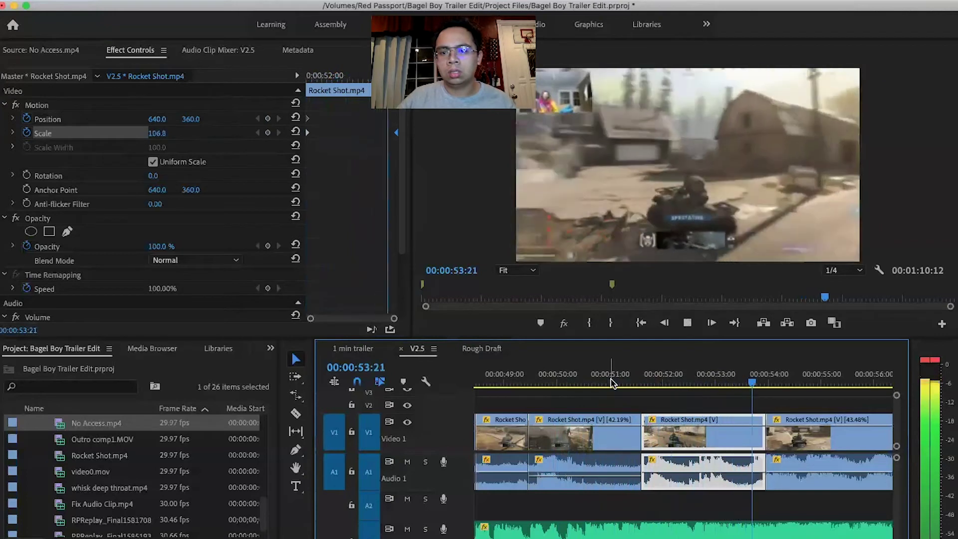
- Play back the third Rocket Shot clip through the explosion in the last Rocket Shot clip
click(644, 382)
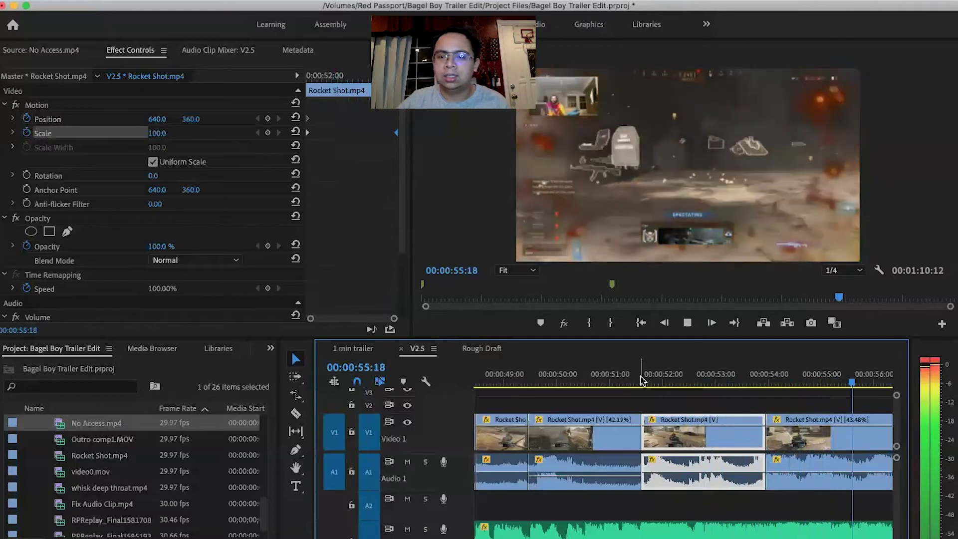
key(space)
scroll(614, 379, down, 3)
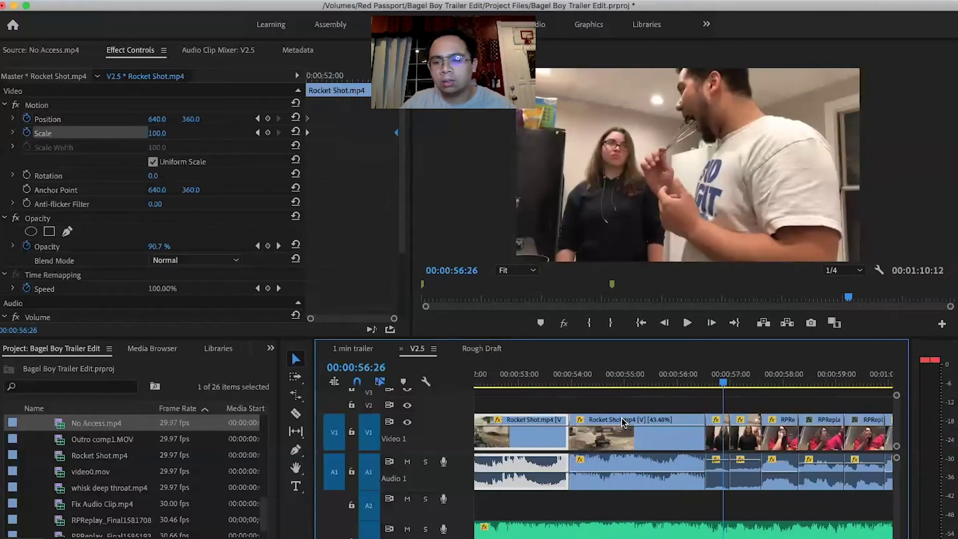
click(586, 378)
key(space)
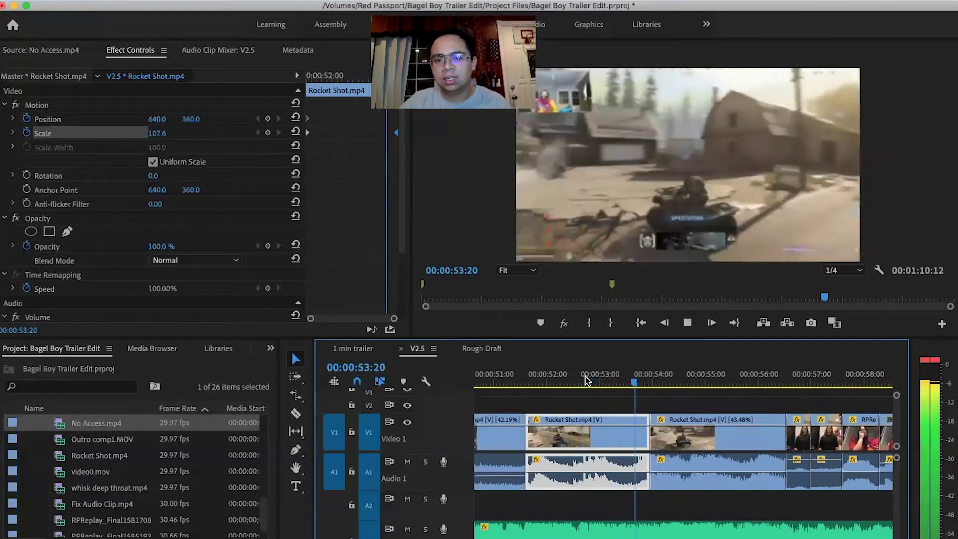
key(space)
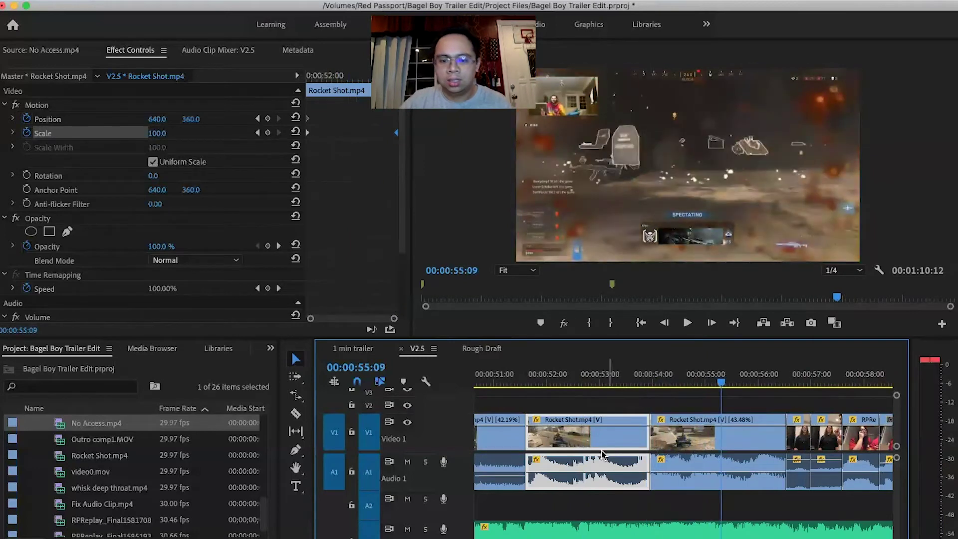
- Copy the third Rocket Shot clip's audio onto A2, and delete the last Rocket Shot clip's A1 audio
drag(602, 483, 601, 504)
click(687, 481)
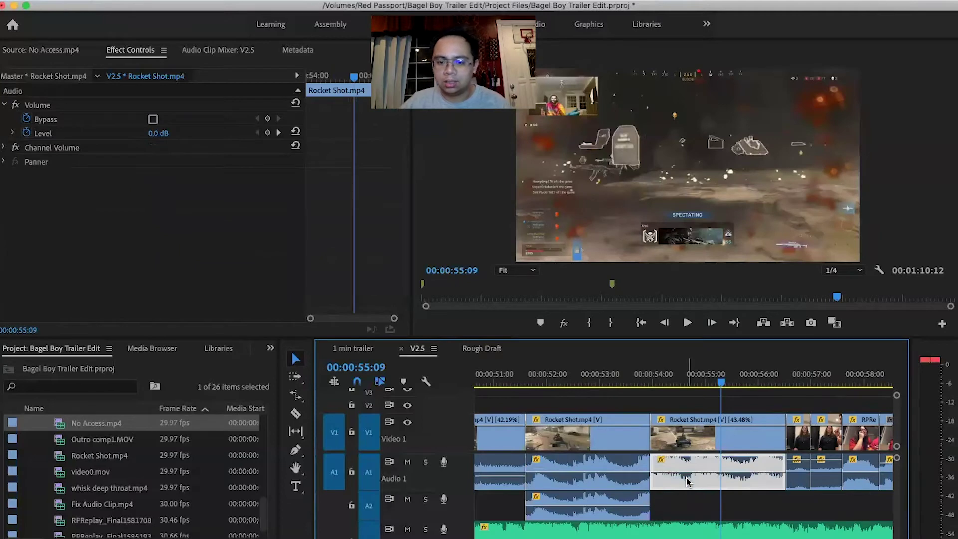
key(Delete)
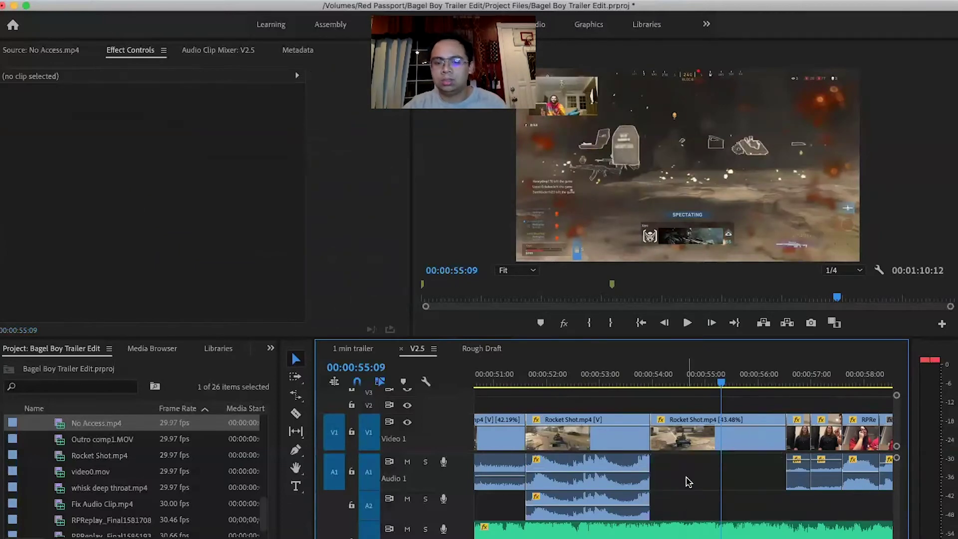
- Extend the A2 Rocket Shot audio to the last Rocket Shot clip's end, and delete the A1 original above it
drag(646, 499, 785, 499)
click(651, 501)
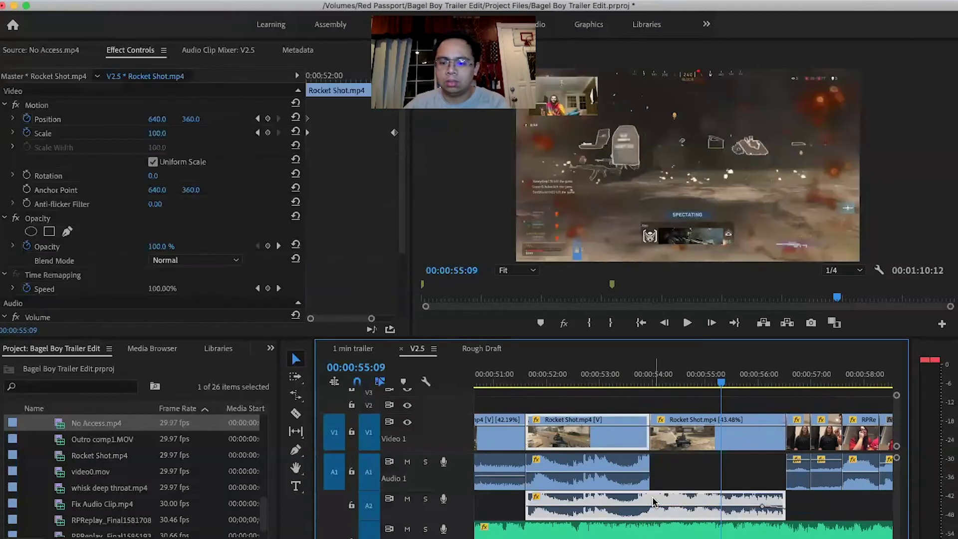
key(Delete)
key(super+z)
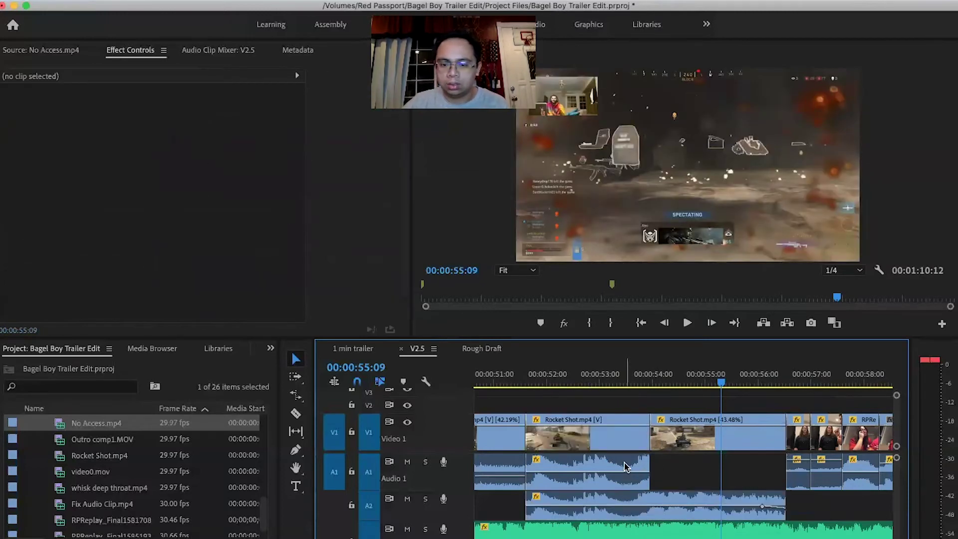
click(625, 466)
key(Delete)
click(513, 382)
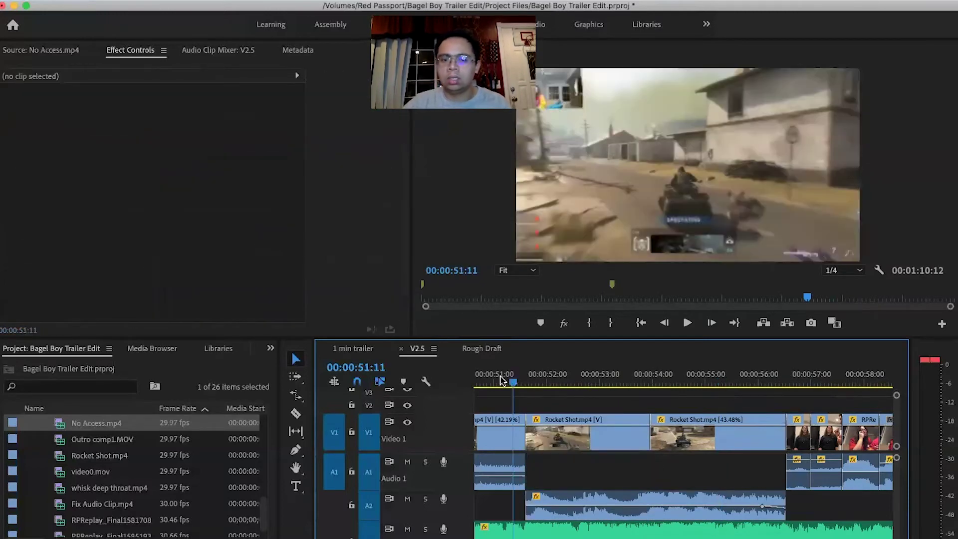
key(space)
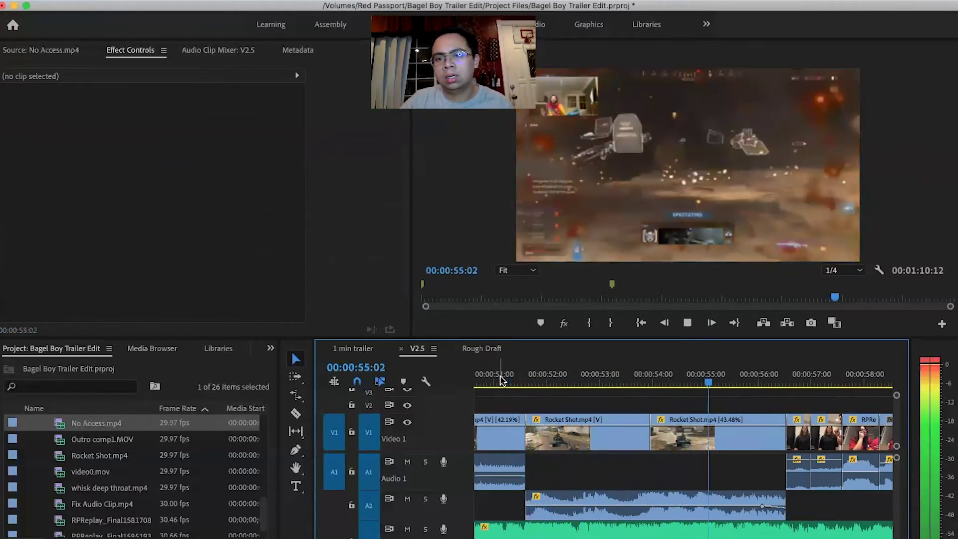
key(space)
- Move the volume keyframe on the A2 Rocket Shot audio earlier for a longer fade-out, and play it back
key(p)
click(761, 506)
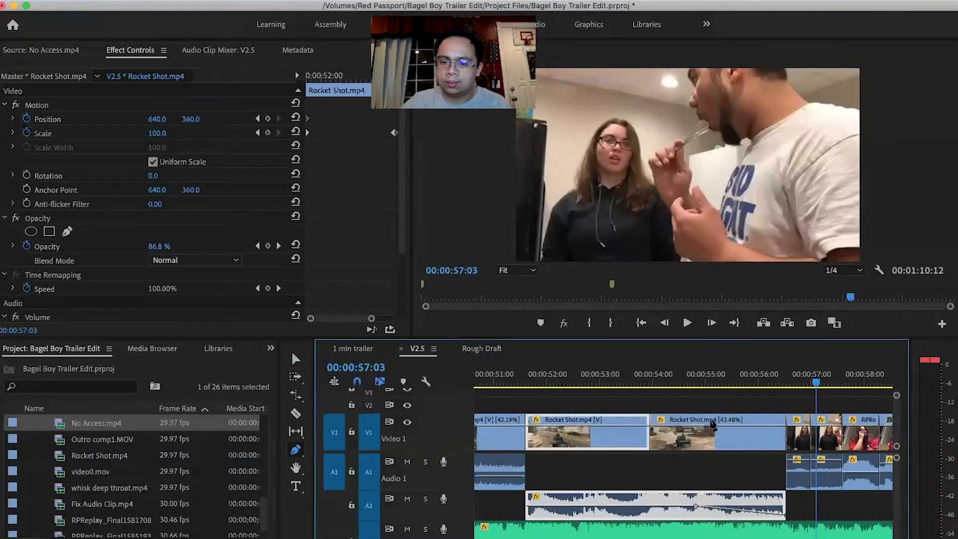
click(628, 381)
key(space)
key(space)
drag(762, 507, 693, 510)
click(616, 401)
click(573, 383)
key(space)
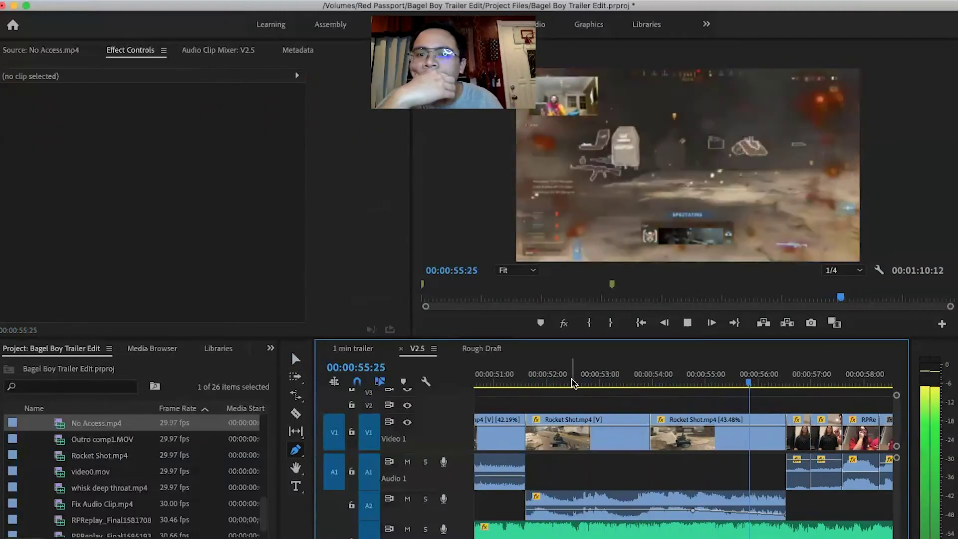
key(space)
- Fade out the second half of the last Rocket Shot clip with opacity keyframes, and play it back
click(722, 426)
drag(748, 426, 785, 444)
click(684, 383)
key(space)
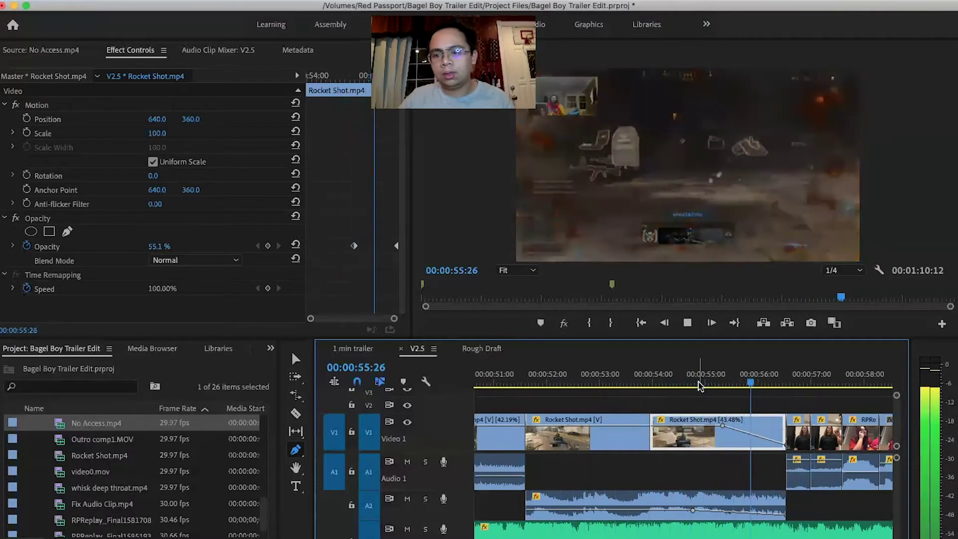
- Fade in the clip right after the last Rocket Shot clip from 0% opacity with keyframes, and play back the transition
key(space)
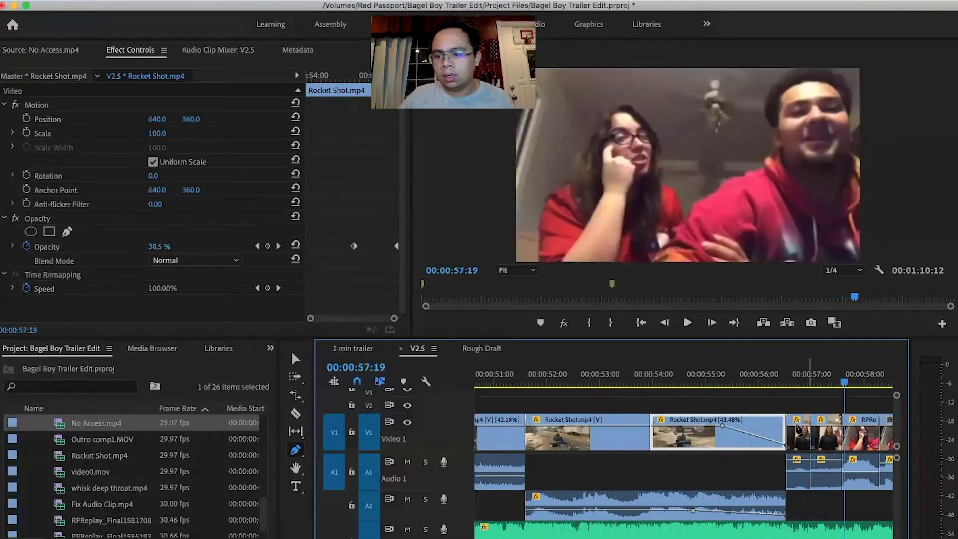
click(798, 432)
click(763, 383)
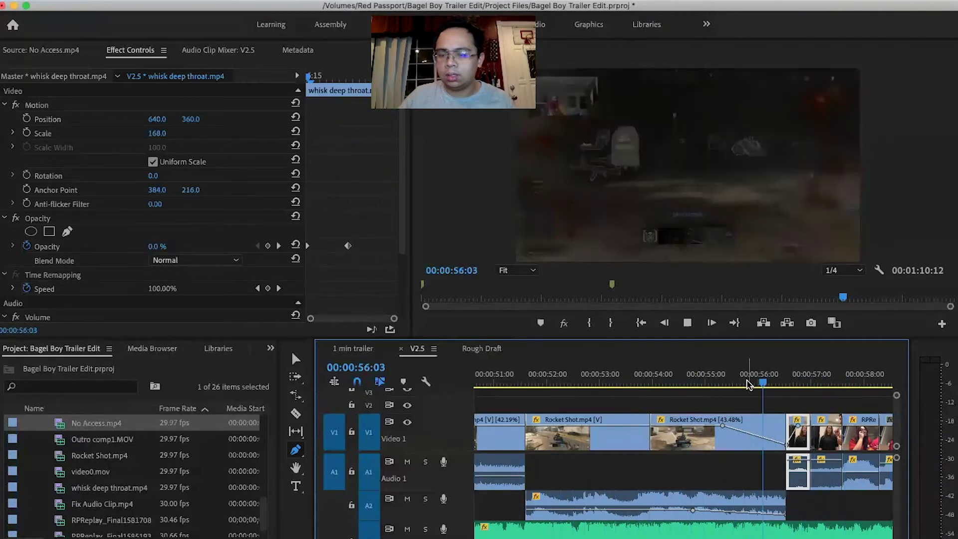
key(space)
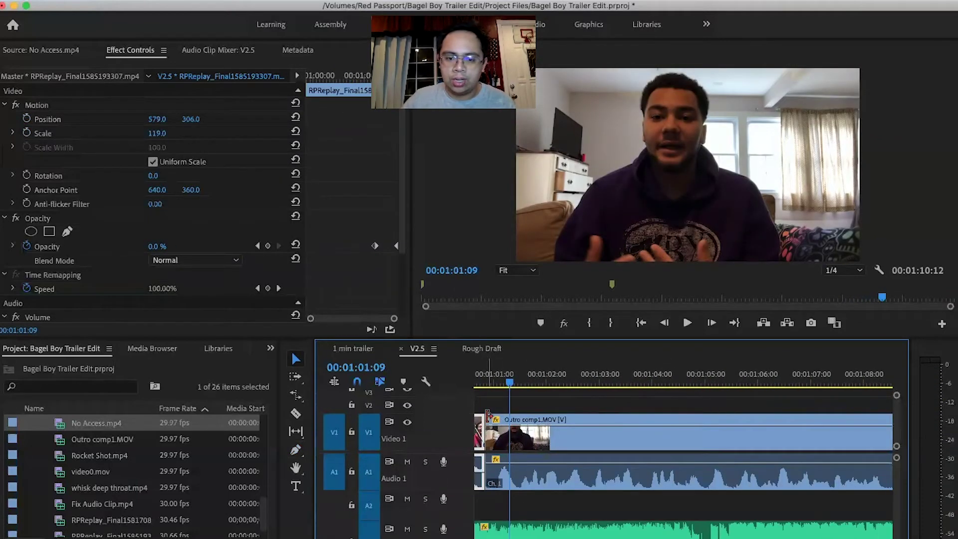
- Try moving the Outro comp1 audio to A2 so it starts under the last RPReplay clip ahead of its video, and play it back
drag(489, 415, 533, 504)
scroll(556, 467, left, 3)
drag(619, 433, 594, 431)
click(548, 383)
drag(548, 386, 515, 395)
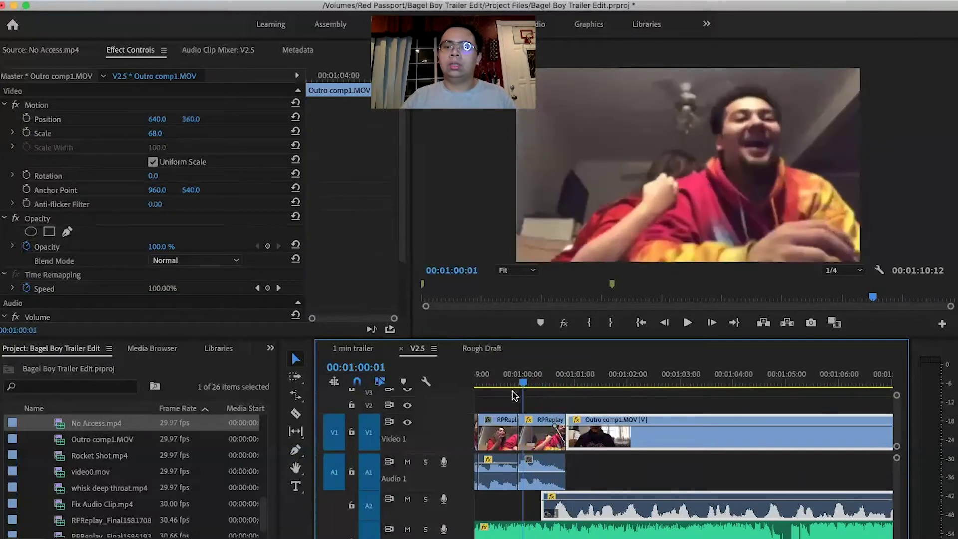
key(space)
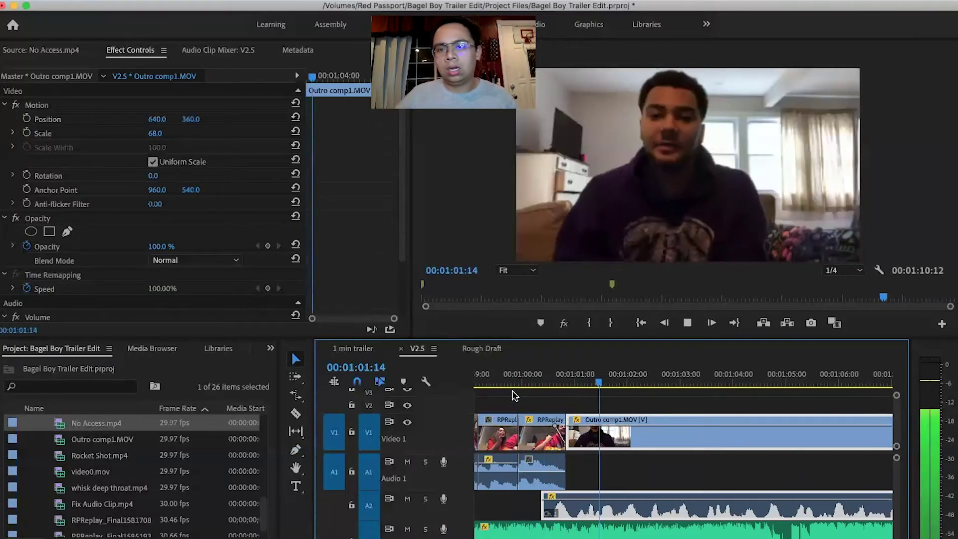
key(space)
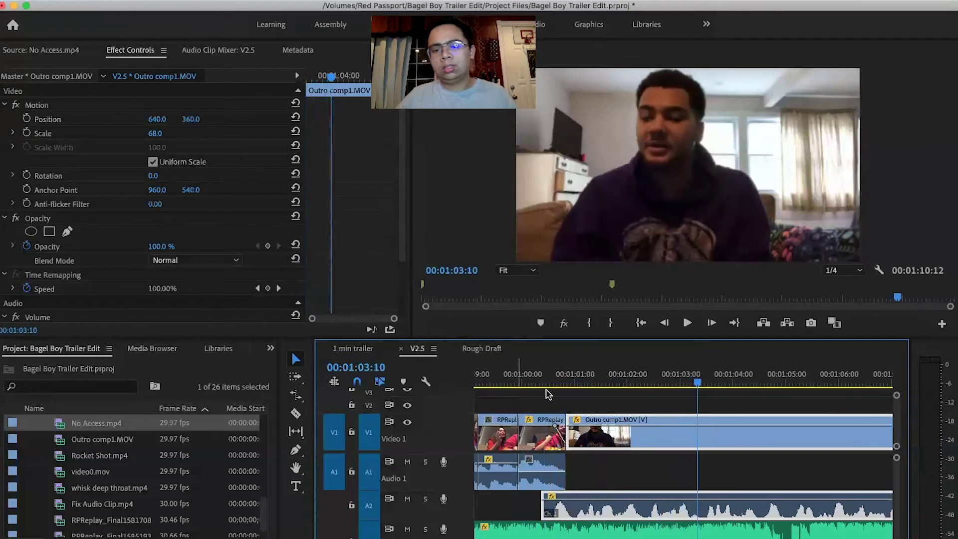
click(532, 384)
key(space)
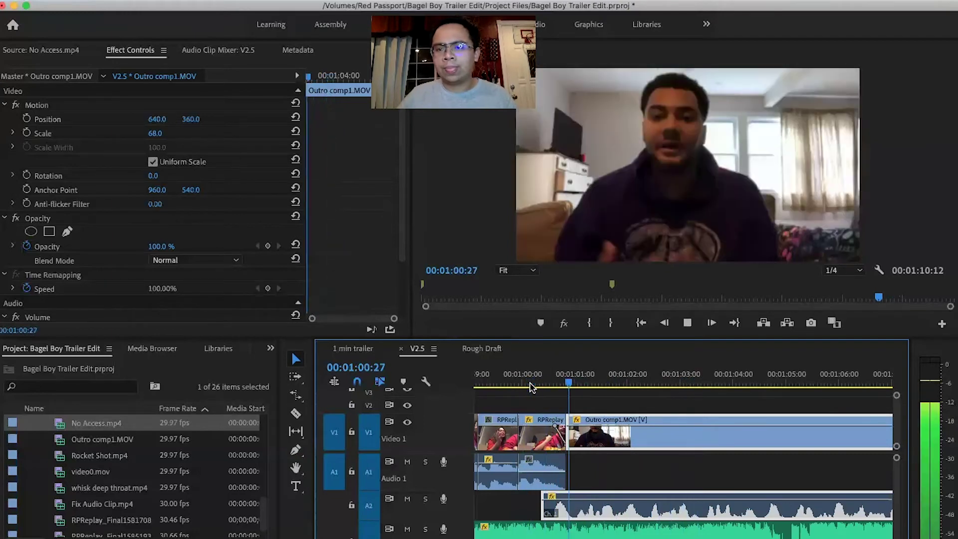
key(space)
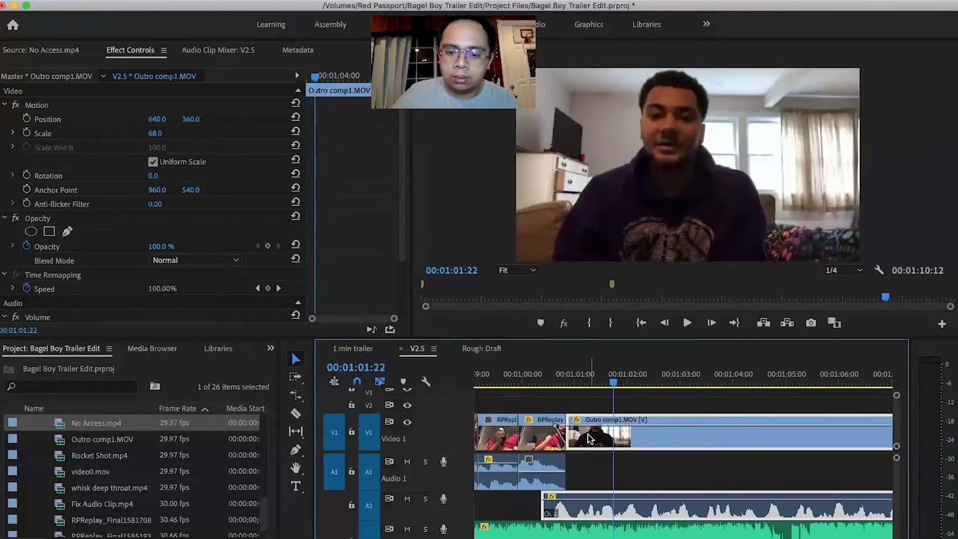
- Undo the Outro comp1 audio and video shifts, and replay the original cut into the outro
key(super+z)
key(super+z)
key(super+z)
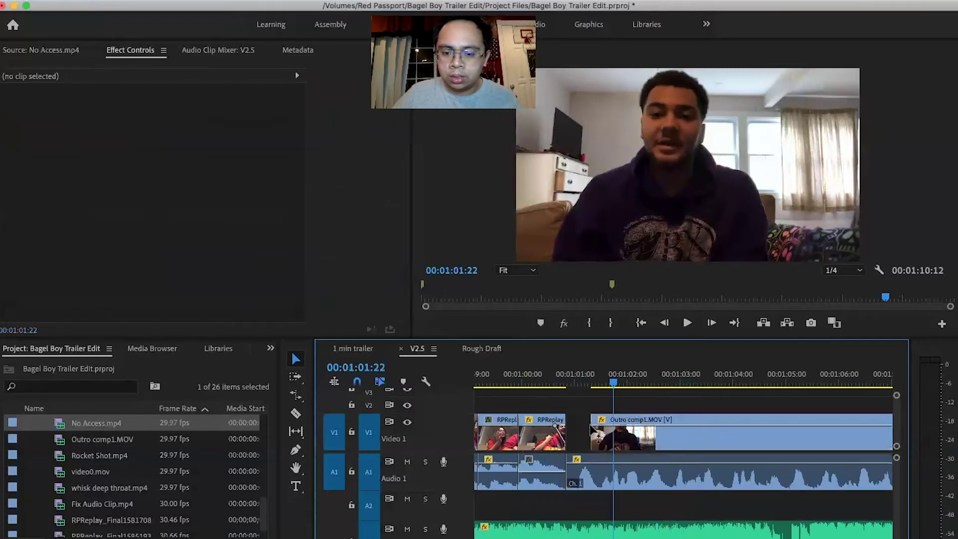
click(520, 384)
key(space)
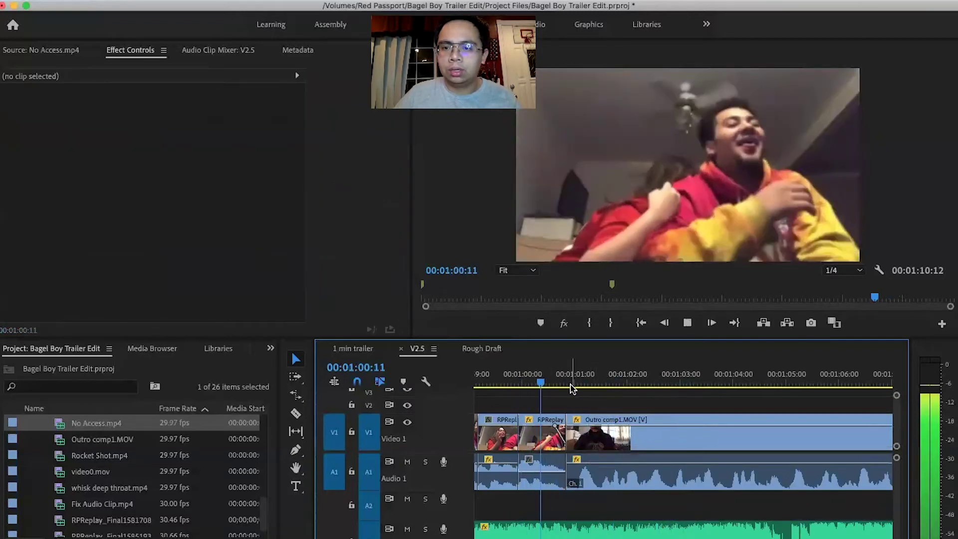
key(space)
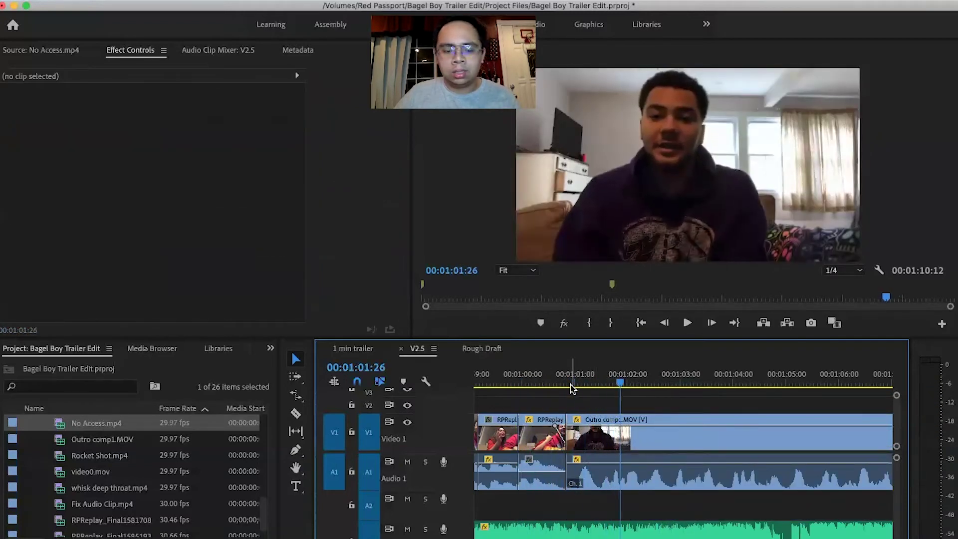
key(space)
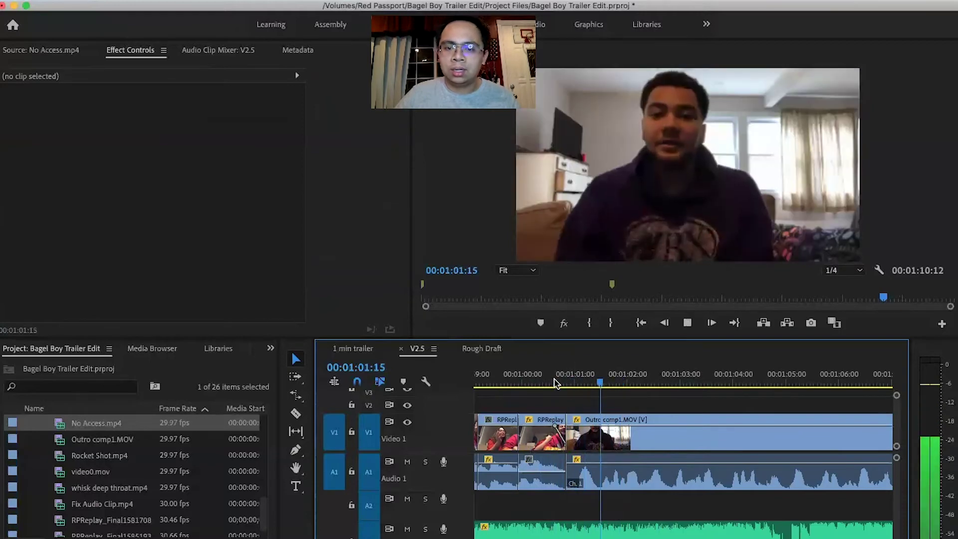
key(space)
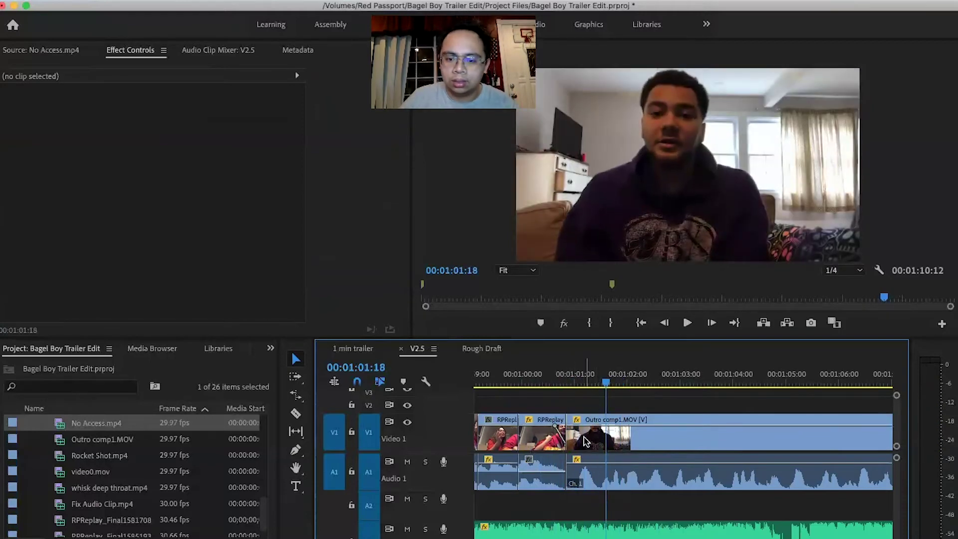
- Move the Outro comp1 audio to A2, trim the video start so the voice leads in under the RPReplay clip, and play it back
drag(589, 473, 587, 494)
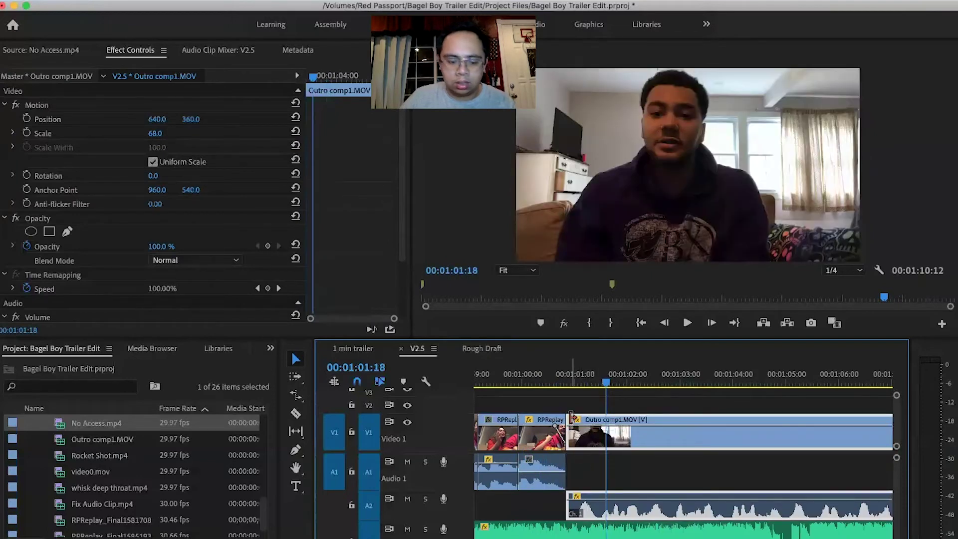
drag(570, 417, 590, 435)
drag(538, 380, 521, 398)
key(space)
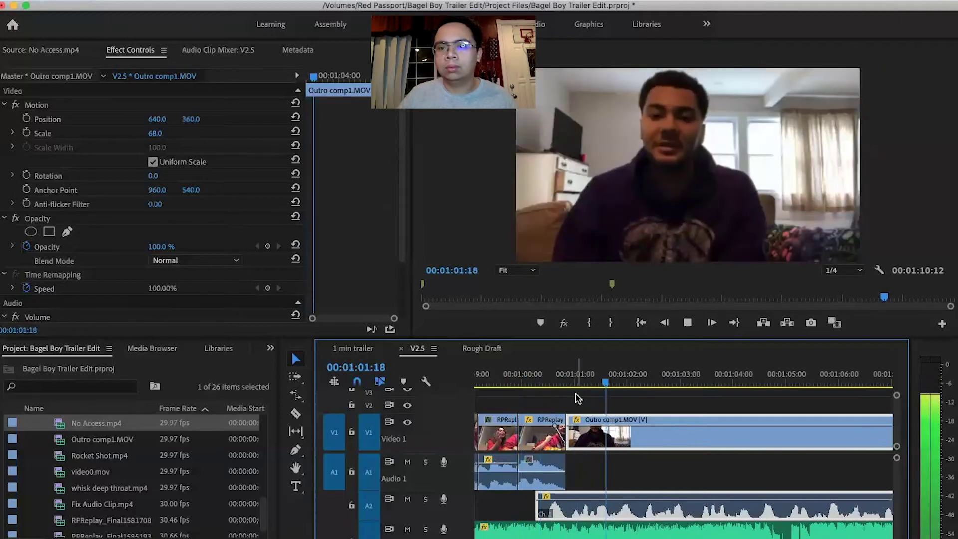
click(639, 401)
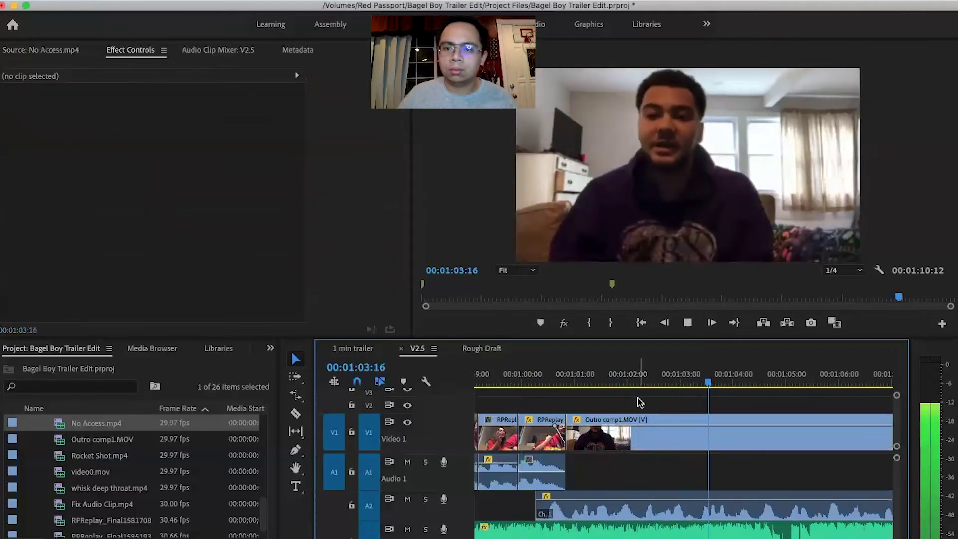
- Split the Outro comp1 clip at about 00:01:03:10 and again at 00:01:04:13 to isolate a segment
click(613, 380)
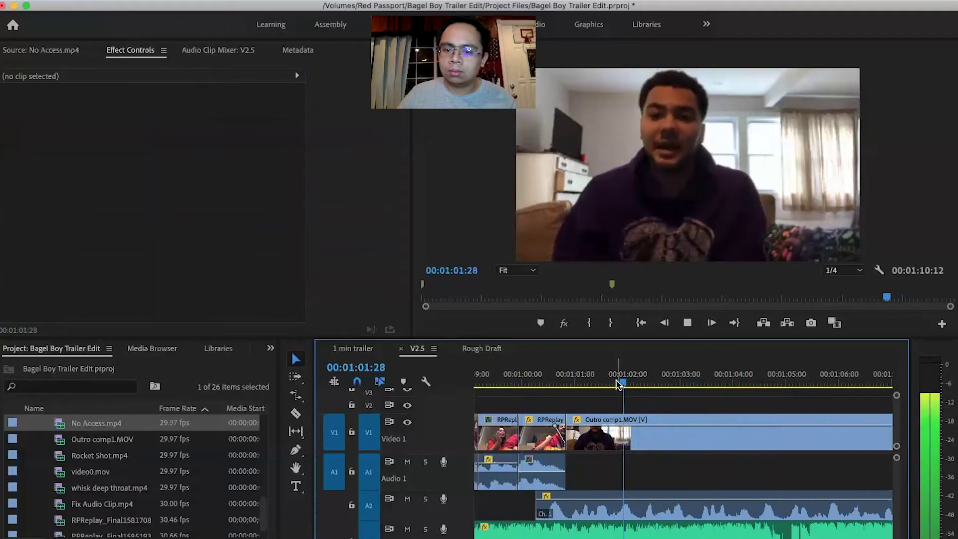
key(c)
click(699, 432)
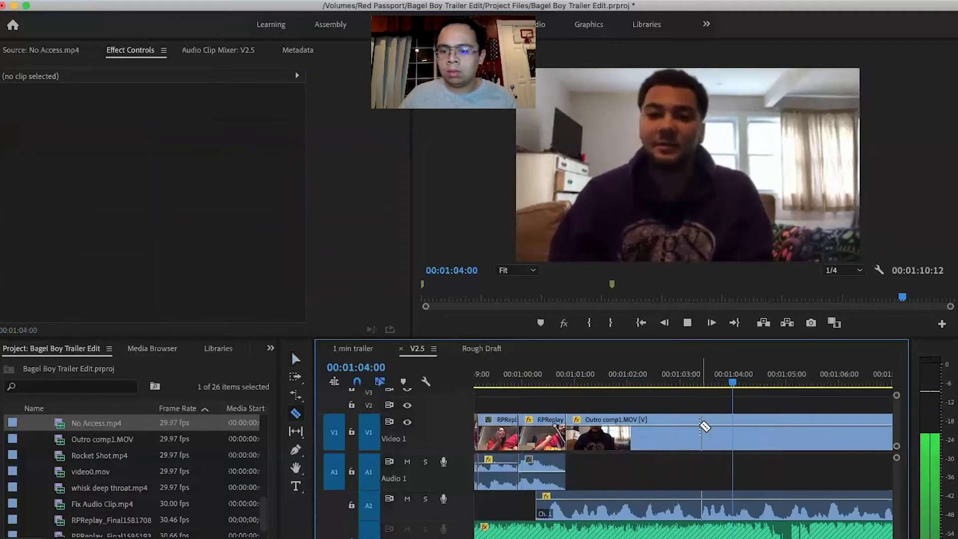
drag(572, 378, 647, 385)
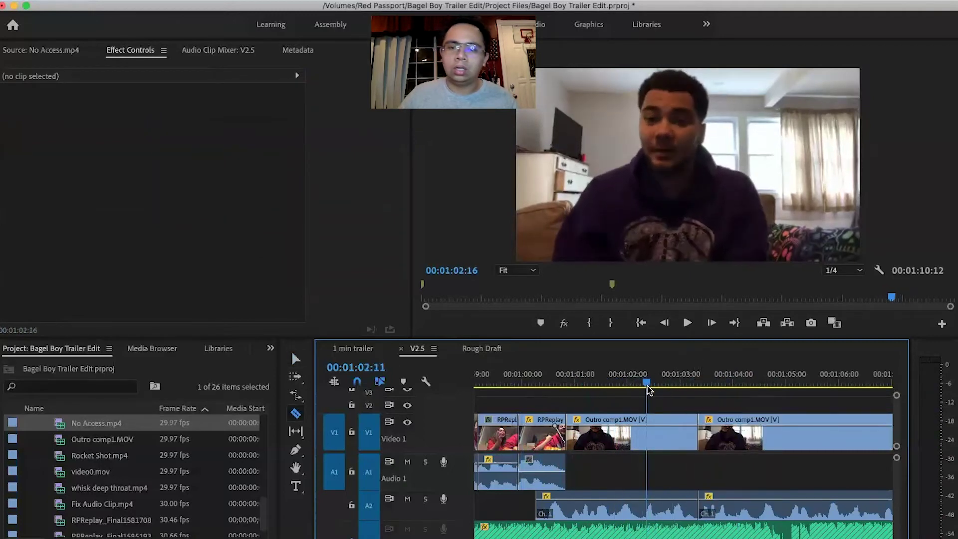
key(space)
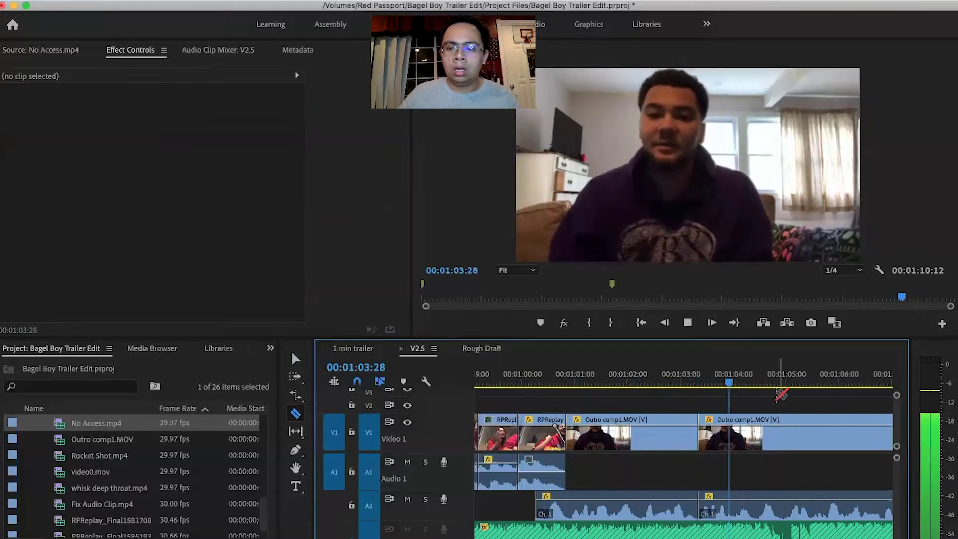
click(756, 432)
key(v)
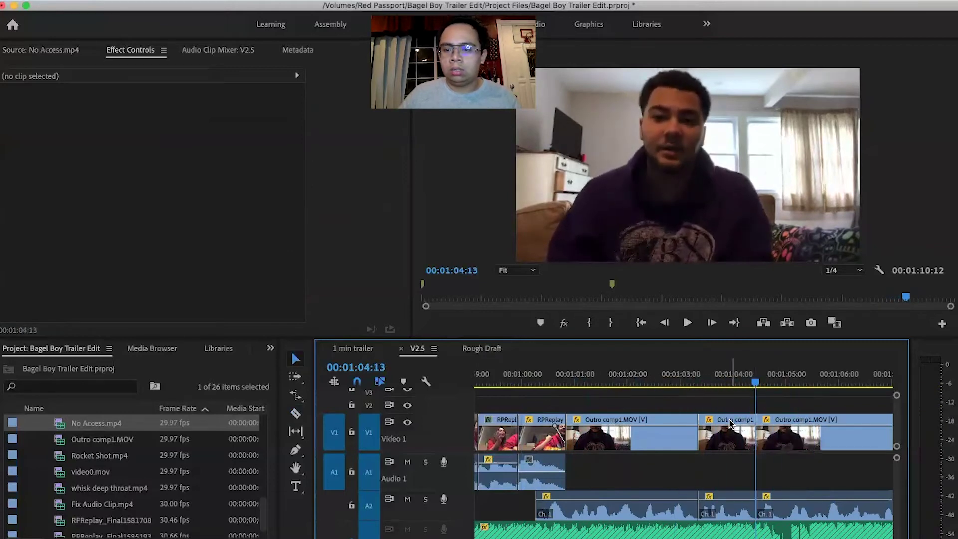
- Zoom in on the isolated outro segment with scale 84 and position 675, 456
click(730, 423)
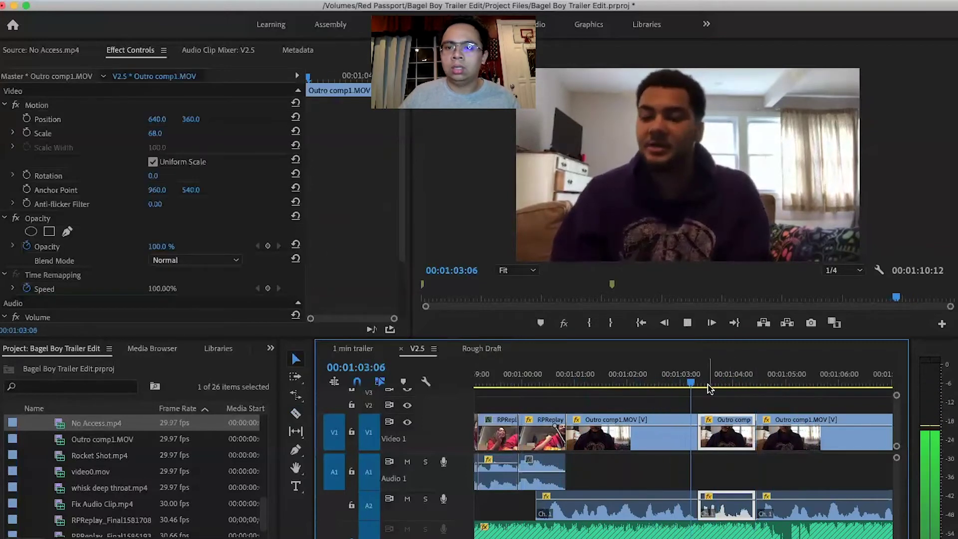
key(space)
mouse_move(155, 133)
mouse_down()
mouse_move(216, 123)
mouse_move(156, 123)
mouse_up()
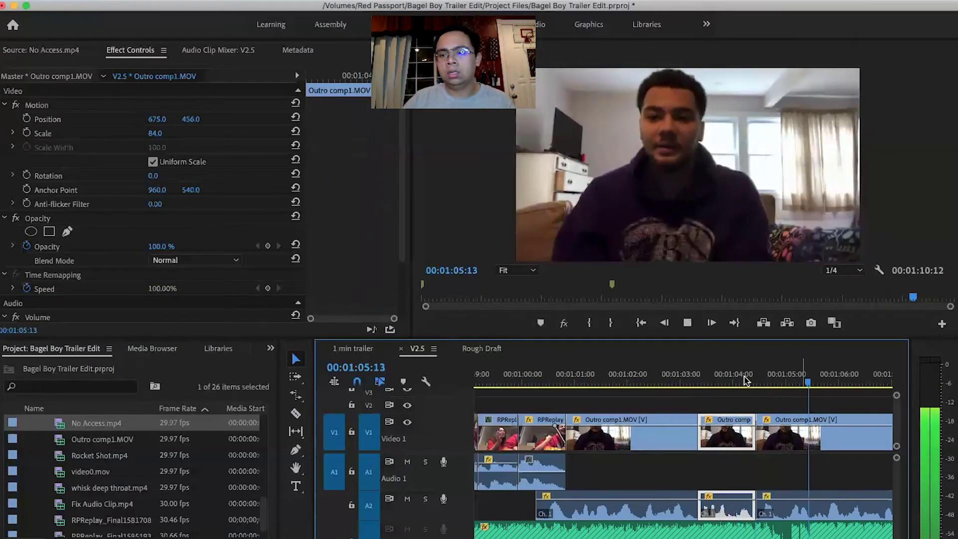
- Split the remaining Outro comp1 clip twice around 00:01:05 to isolate a second short segment
click(781, 383)
key(c)
click(780, 433)
key(space)
click(810, 433)
key(v)
- Set the scale of the short outro segment around 00:01:05 to 70, and play back the outro
click(794, 434)
click(791, 383)
drag(154, 133, 158, 133)
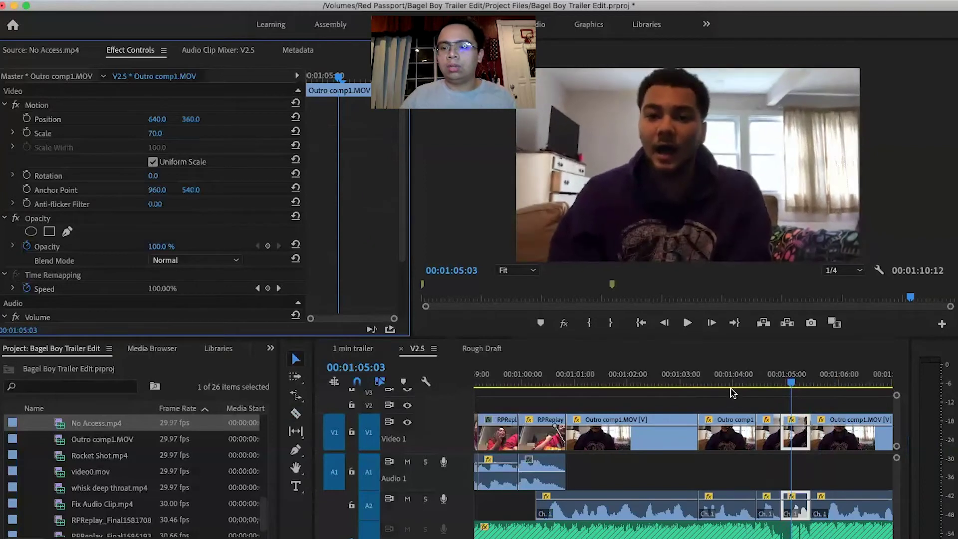
click(730, 390)
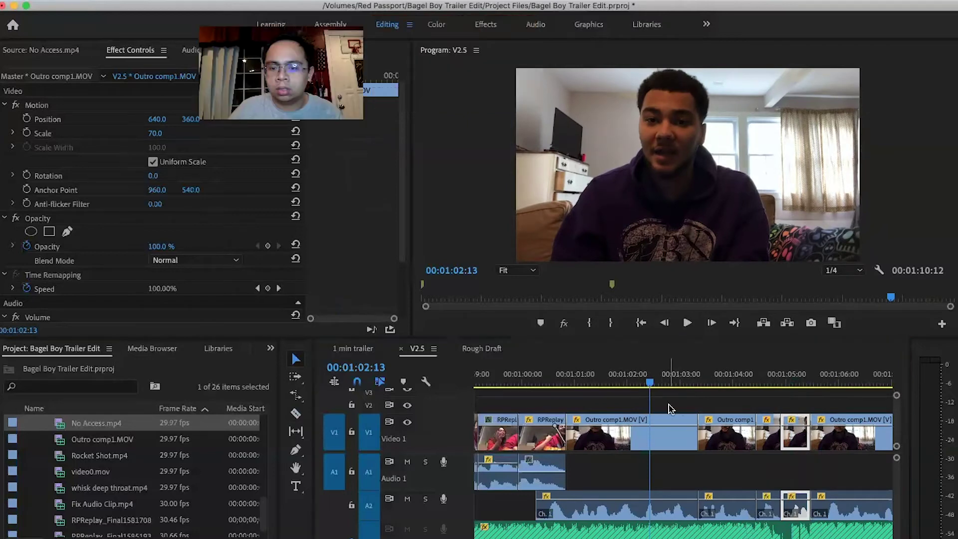
click(697, 405)
key(space)
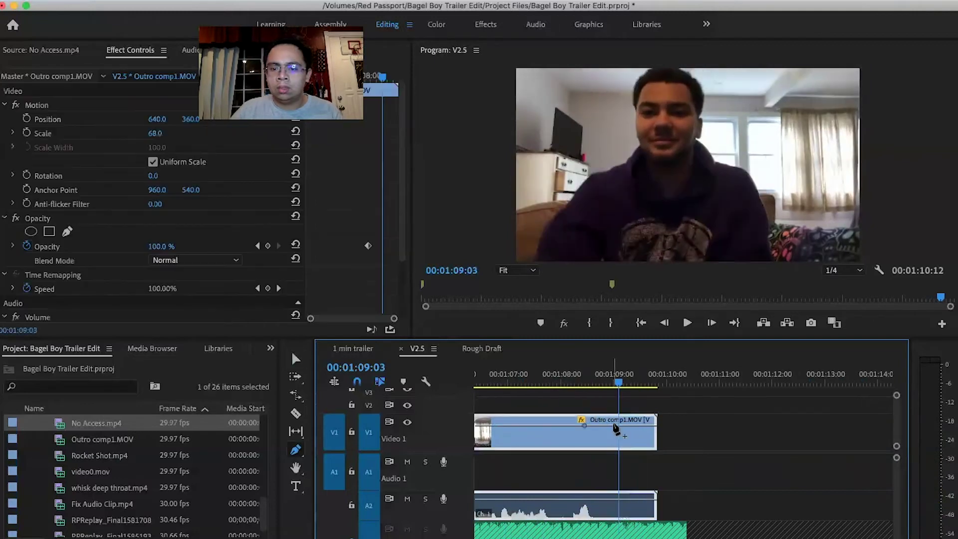
- Fade the end of the final Outro comp1 clip down to 0 opacity with a keyframe, and play it back
drag(615, 428, 654, 446)
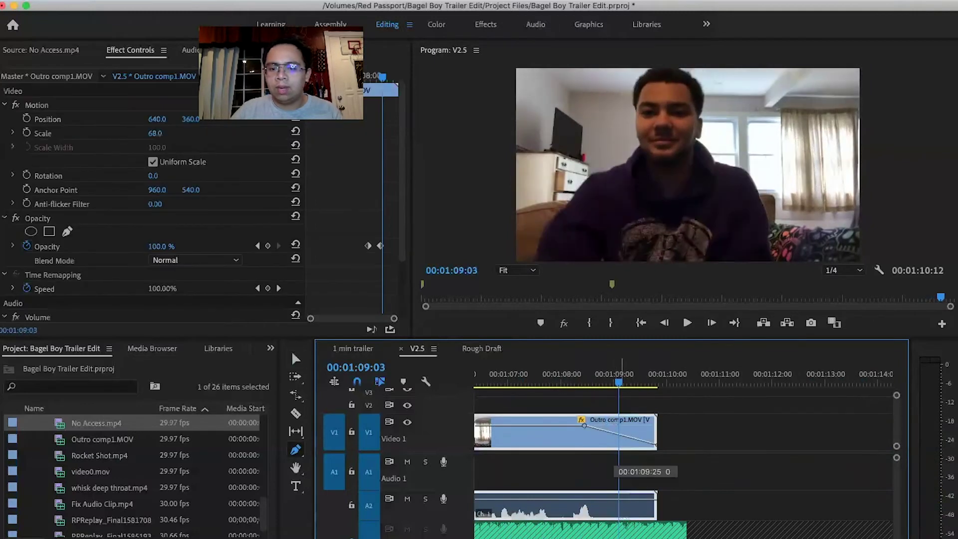
drag(574, 382, 518, 382)
key(space)
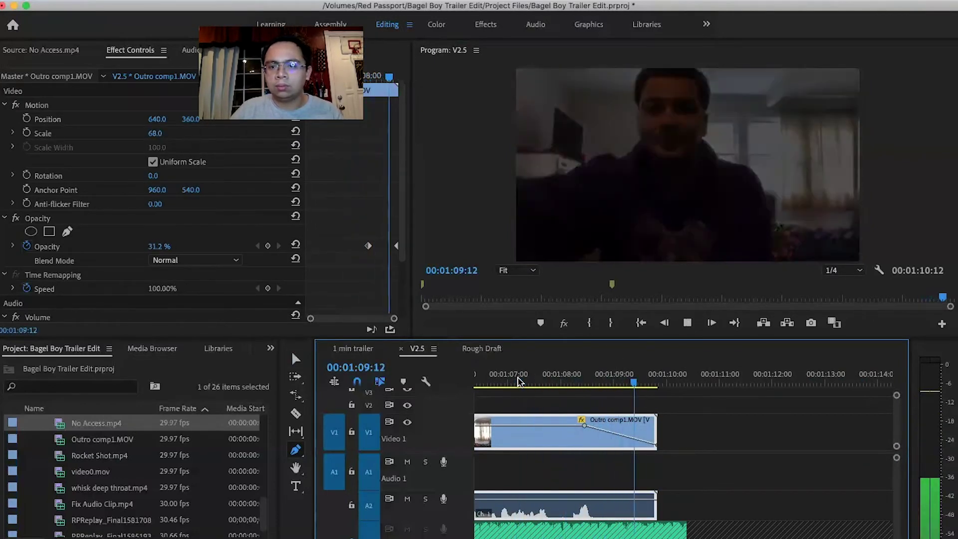
- Save the project, and play the V2.5 trailer from the beginning in an enlarged preview
click(123, 1)
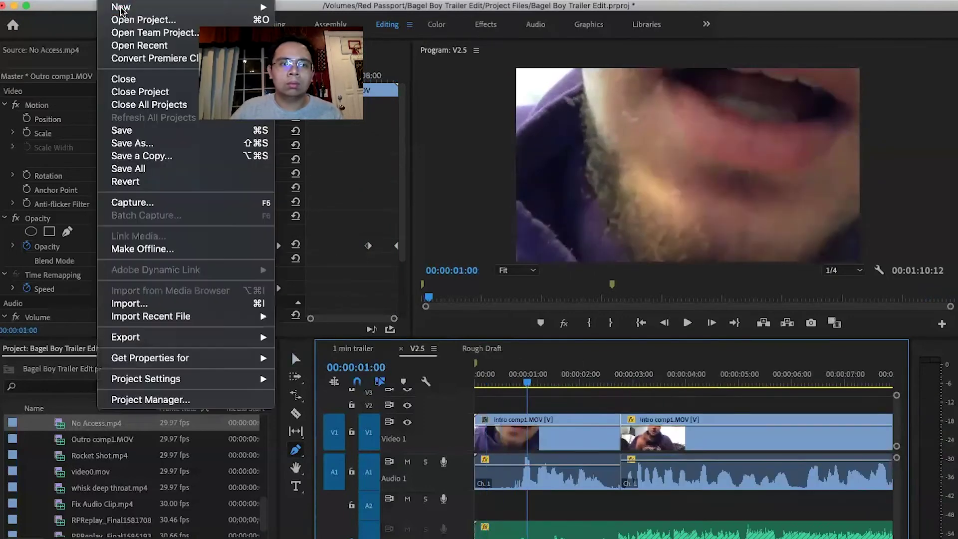
click(131, 126)
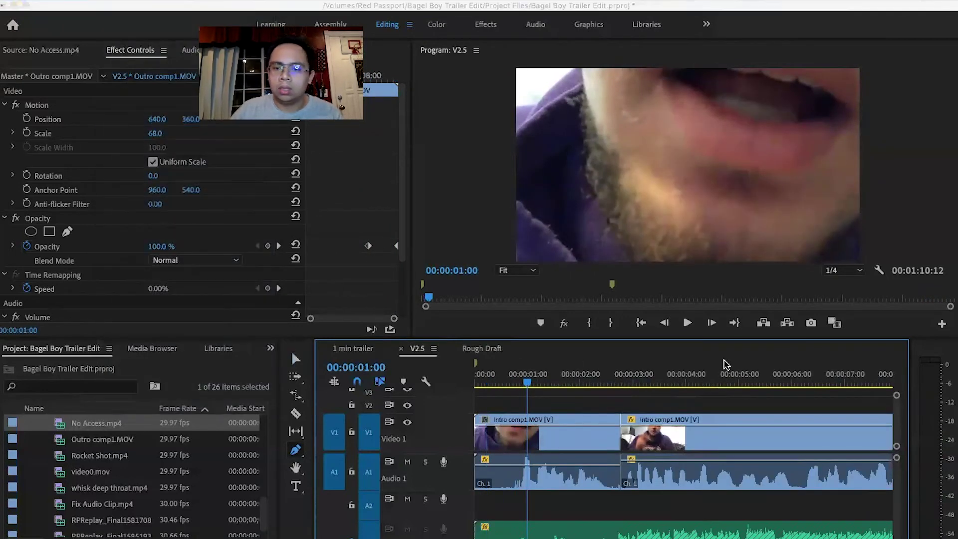
click(641, 323)
key(grave)
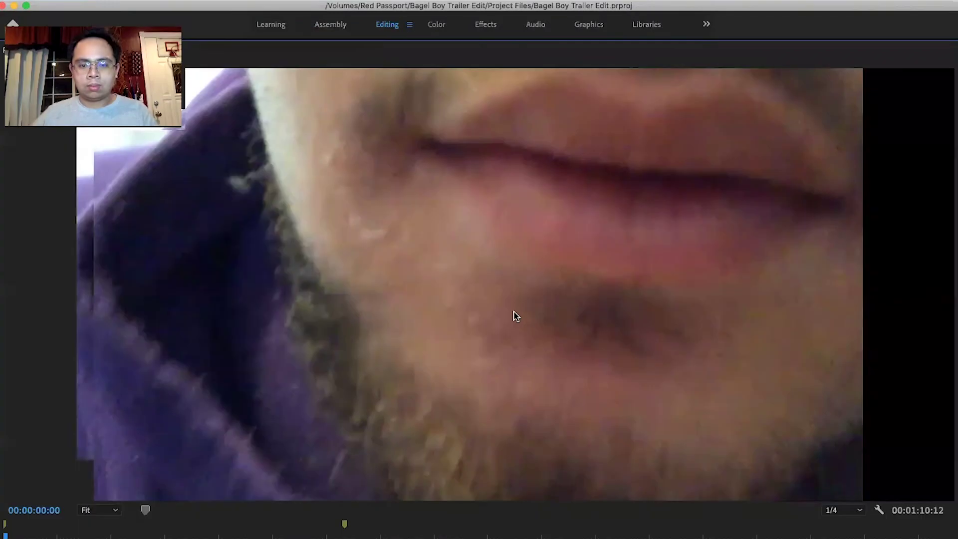
key(space)
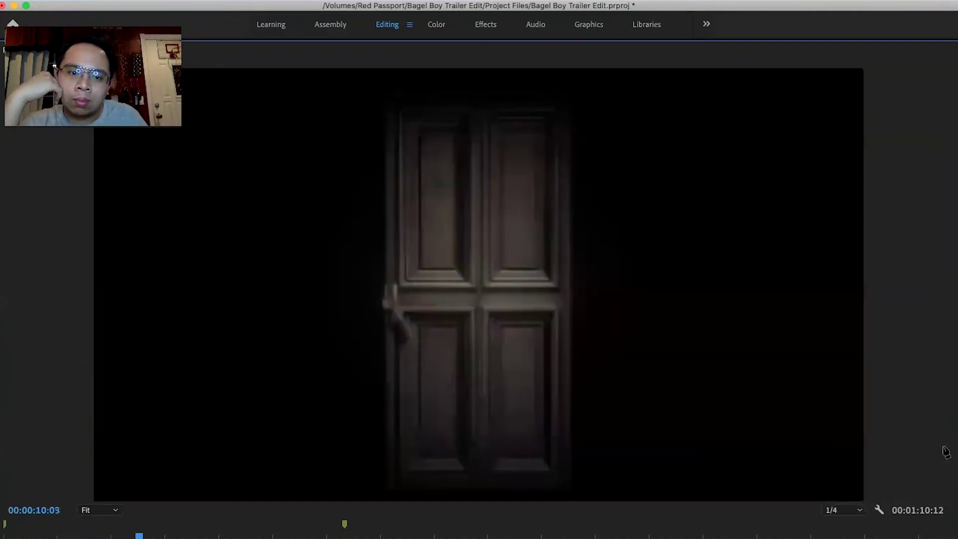
- Return to the timeline and replay the cut from Intro comp1 into the first RPReplay clip
key(space)
key(grave)
scroll(689, 450, left, 3)
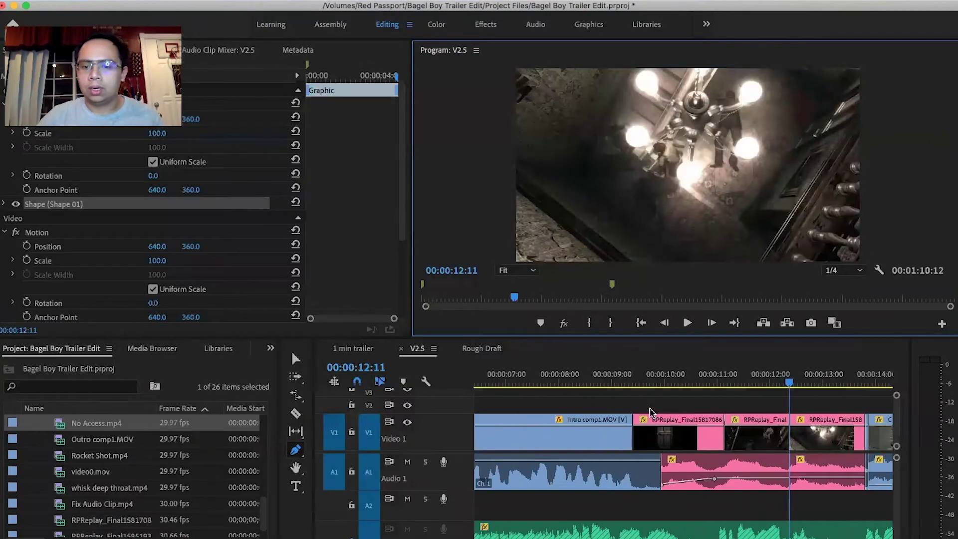
drag(630, 382, 606, 383)
key(space)
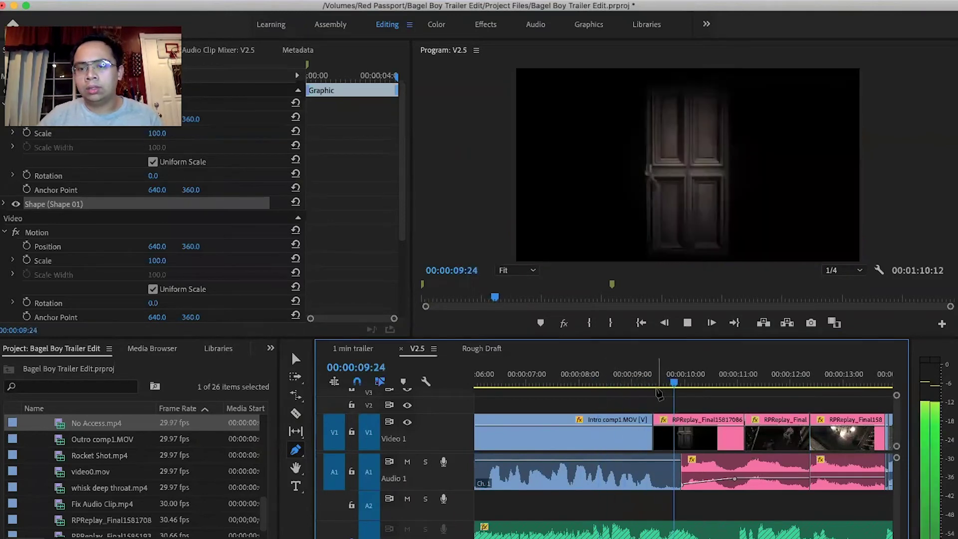
key(space)
- Add opacity keyframes around the cut between Intro comp1 and the first RPReplay clip, and play it back in an enlarged preview
drag(619, 379, 684, 384)
drag(651, 425, 636, 453)
click(677, 426)
drag(547, 377, 578, 370)
key(space)
key(grave)
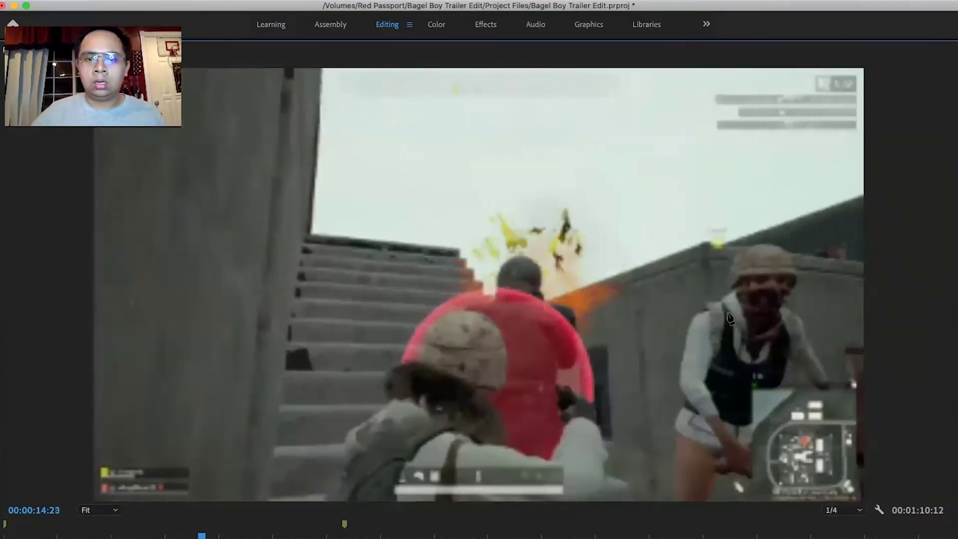
- Return to the timeline and replay the second and third RPReplay clips
key(grave)
click(772, 380)
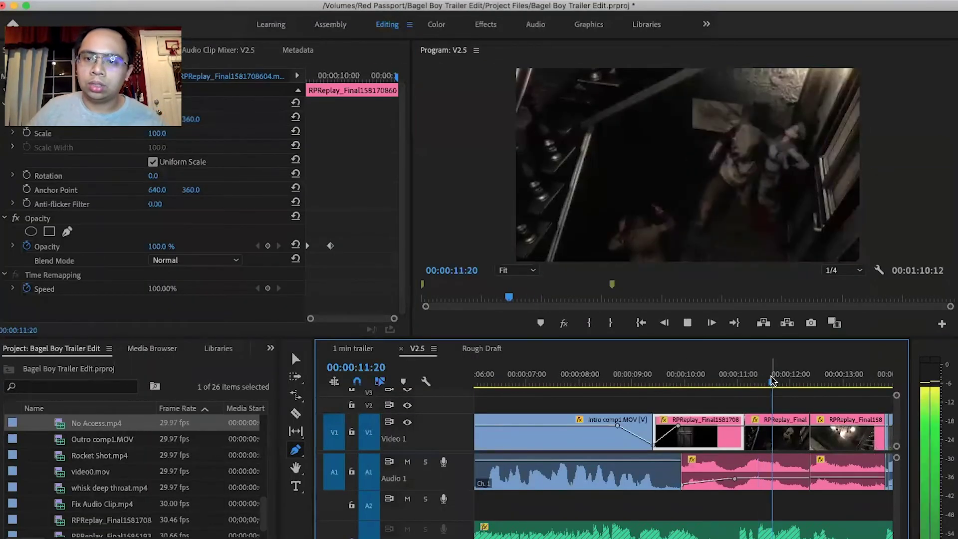
key(space)
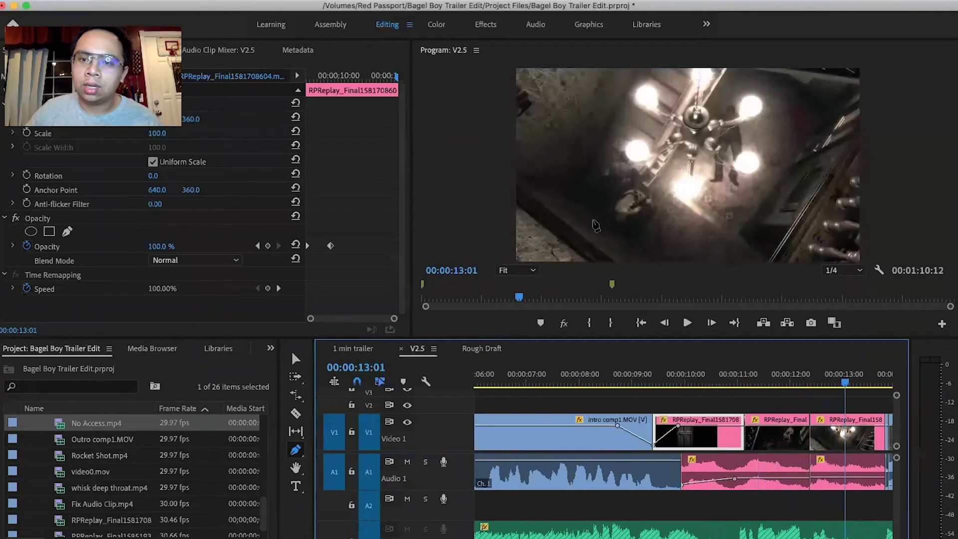
- Zoom the third RPReplay clip to scale 158 at position 775, 377, and play its cut into the first Cryo and me fist fighting clip
key(v)
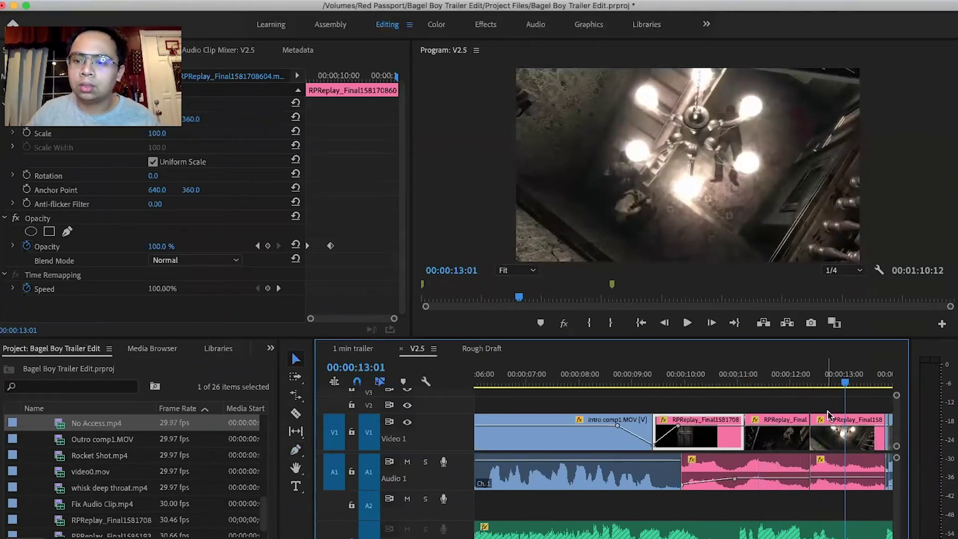
click(822, 381)
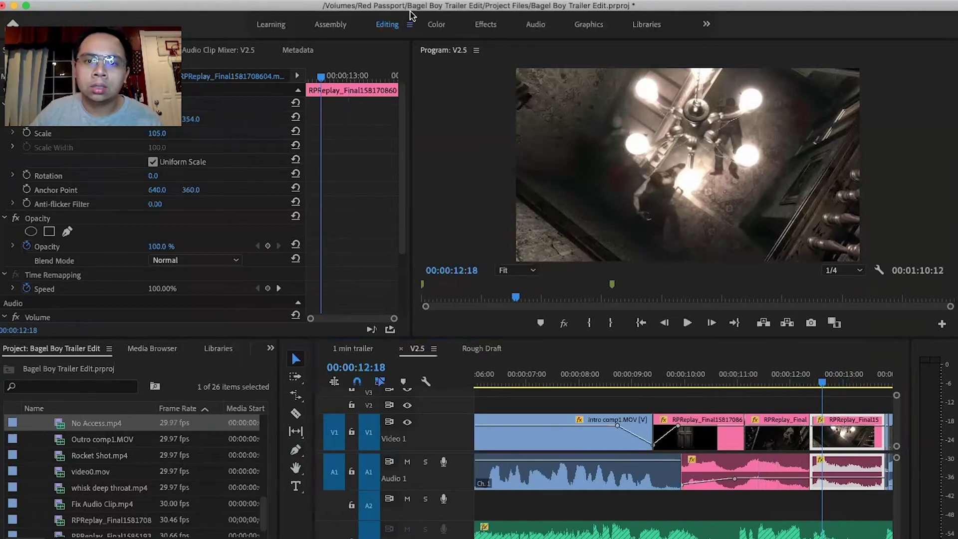
drag(153, 134, 200, 121)
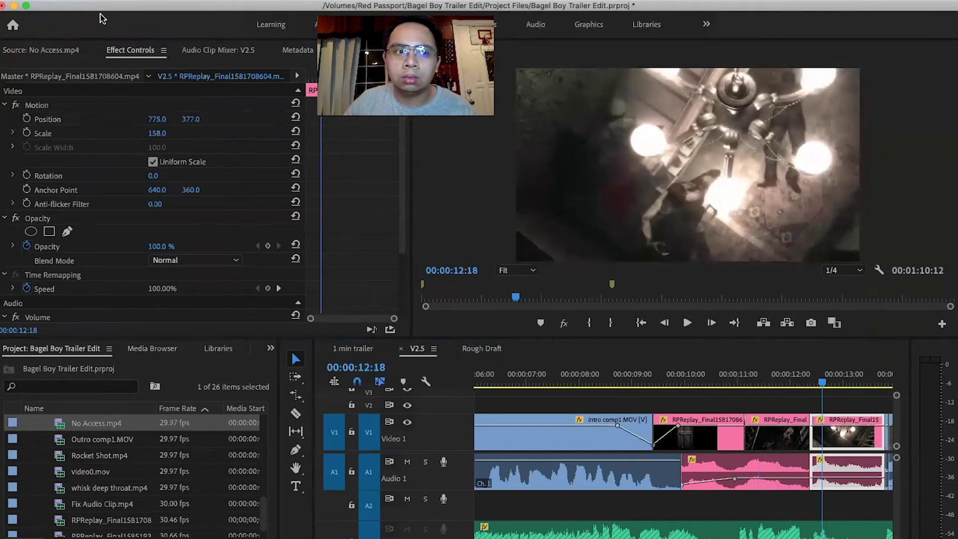
click(597, 366)
click(710, 406)
key(space)
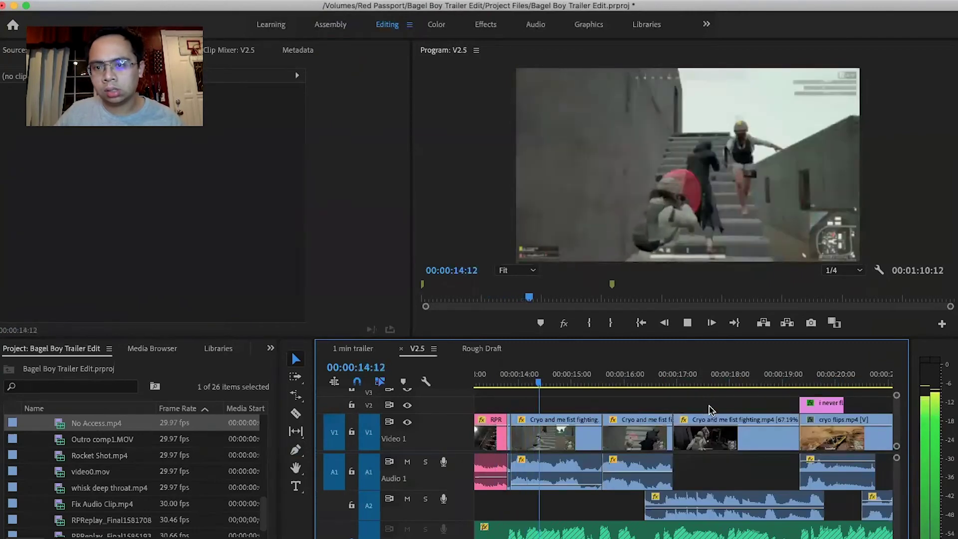
click(501, 385)
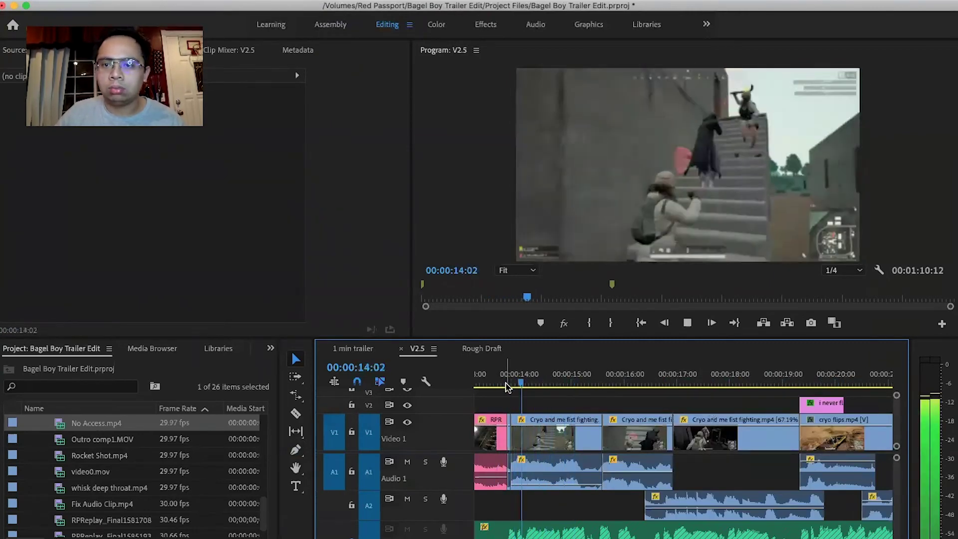
key(space)
- Extend the start of the first Cryo and me fist fighting clip to close the gap after the last RPReplay clip, and play the cut
click(511, 424)
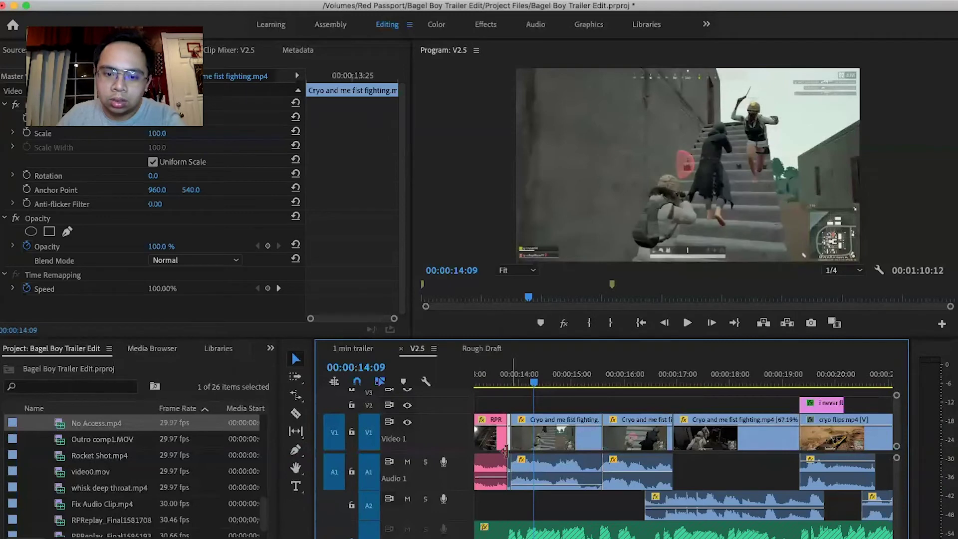
click(505, 451)
drag(513, 418, 508, 421)
click(504, 449)
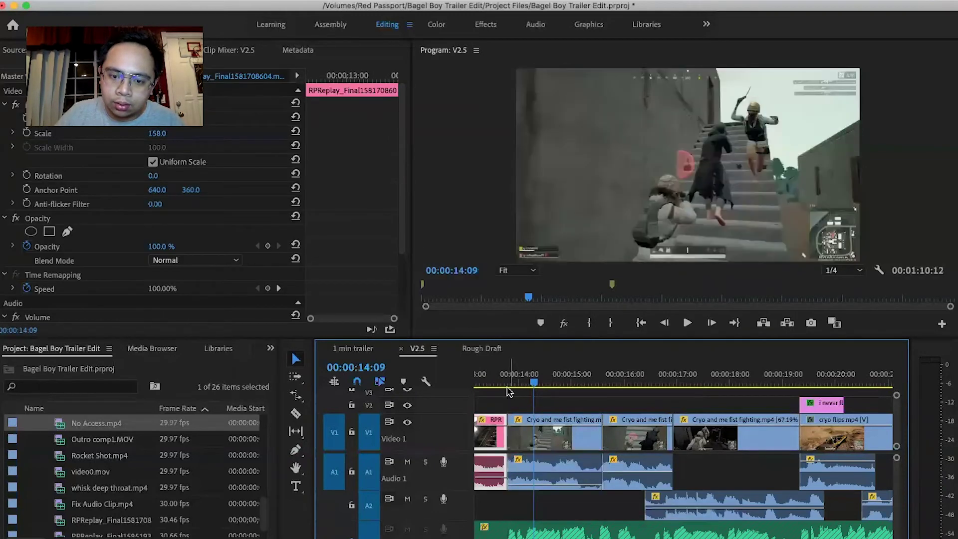
click(497, 386)
key(space)
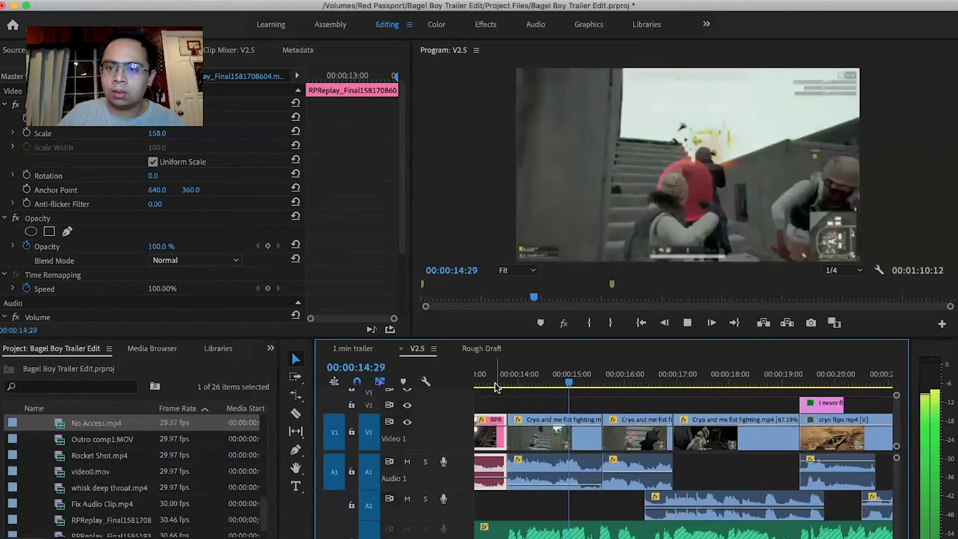
click(482, 384)
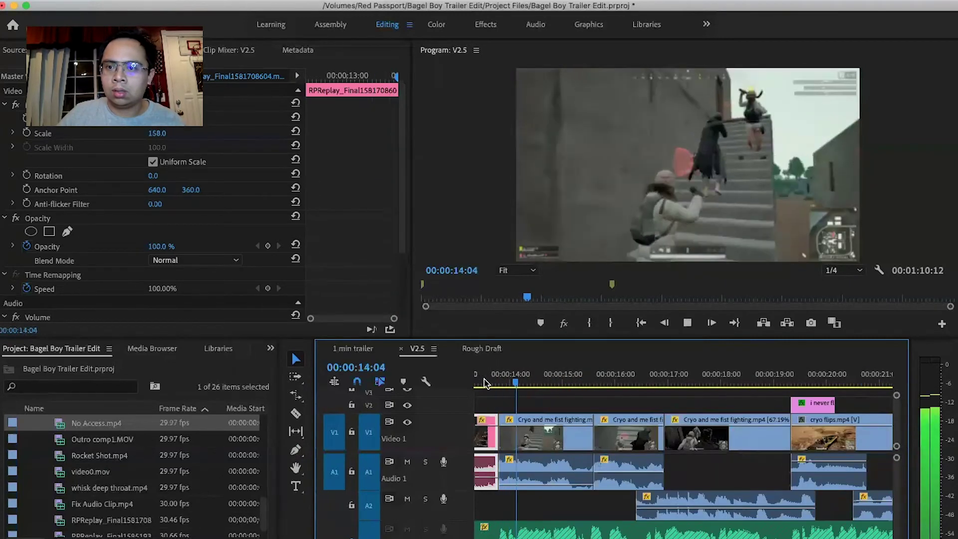
key(space)
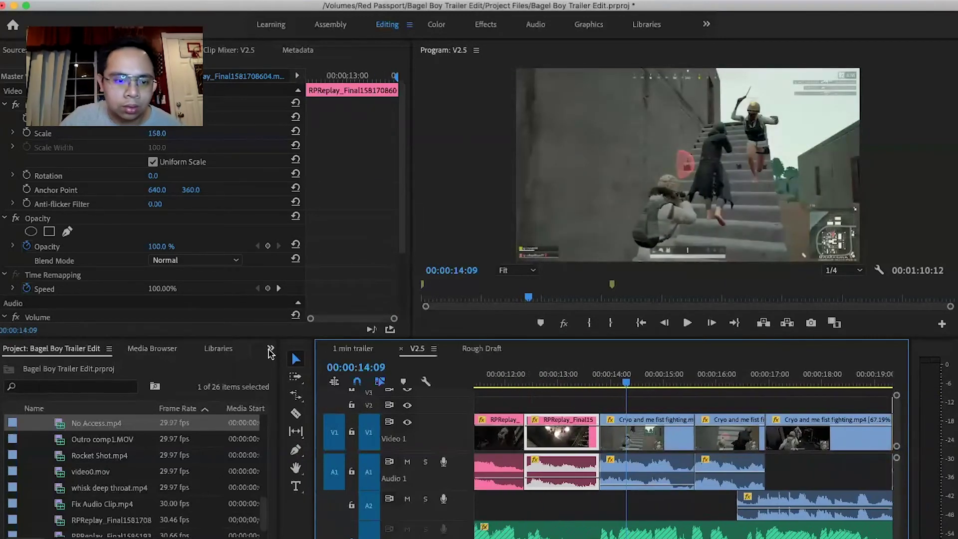
- Add a short Cross Dissolve centred on the cut between the last RPReplay clip and the first Cryo and me fist fighting clip
click(270, 349)
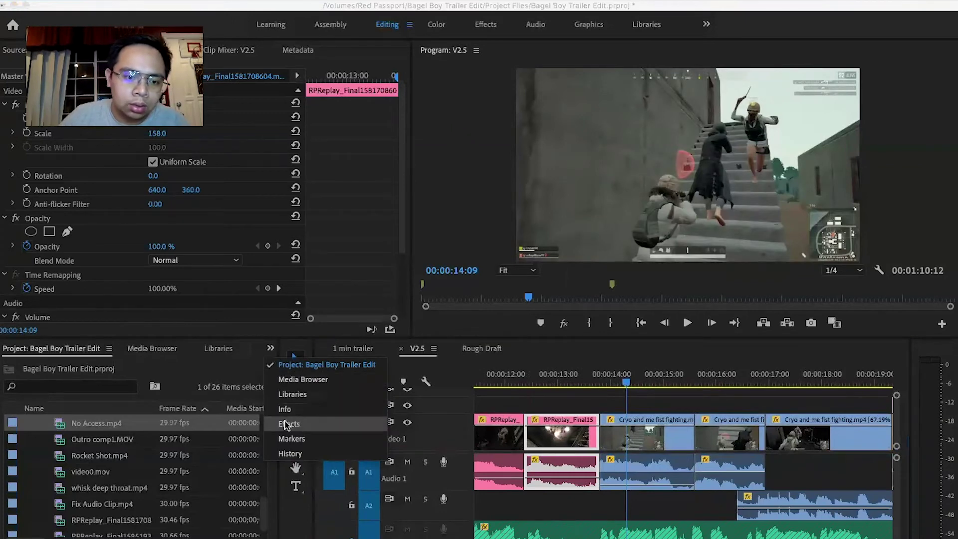
click(288, 422)
click(133, 367)
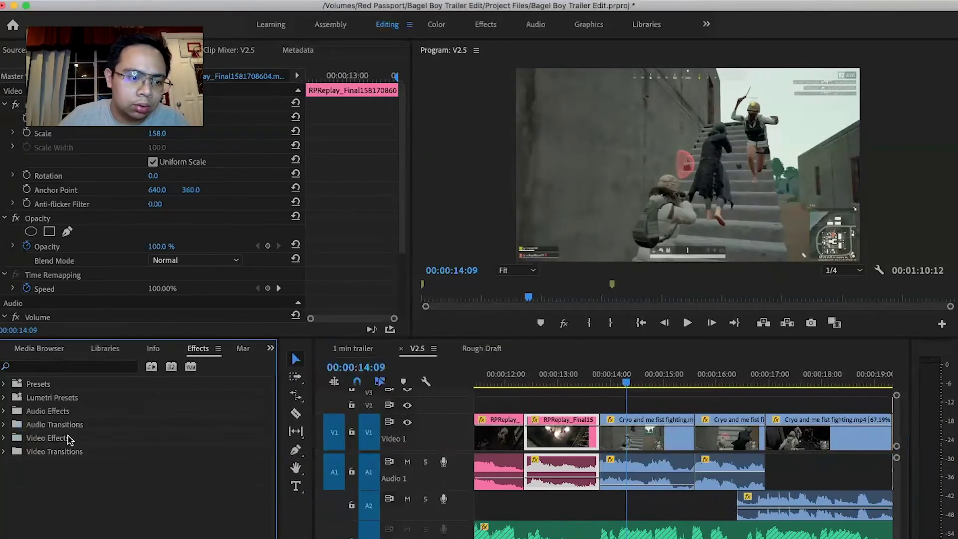
click(3, 451)
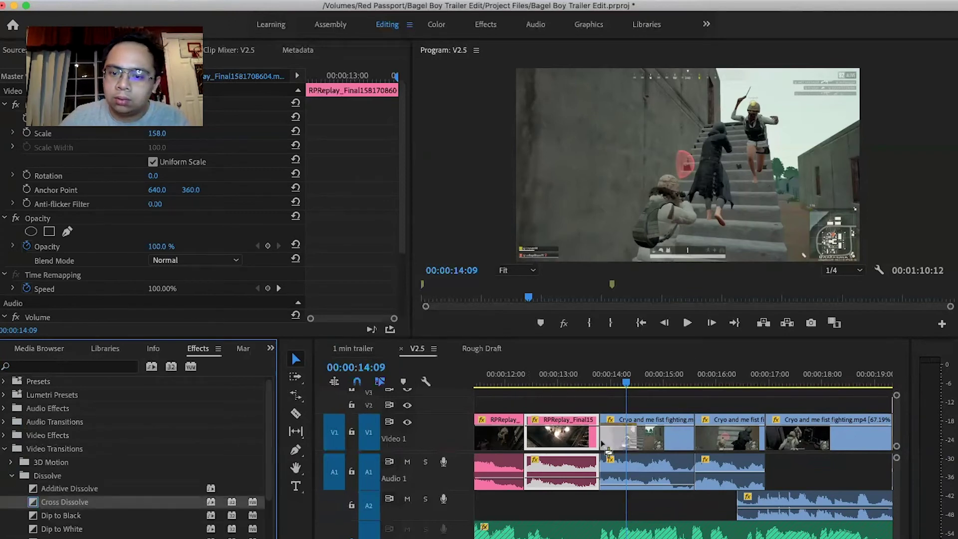
drag(582, 433, 598, 433)
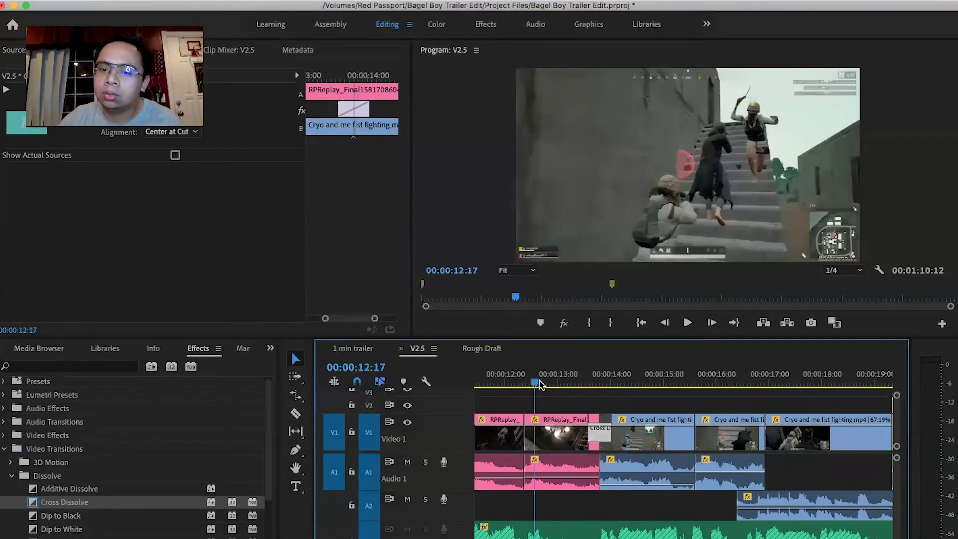
- Play the trailer from the new dissolve through the "i never flip" title in an enlarged preview, and return to the timeline
click(573, 405)
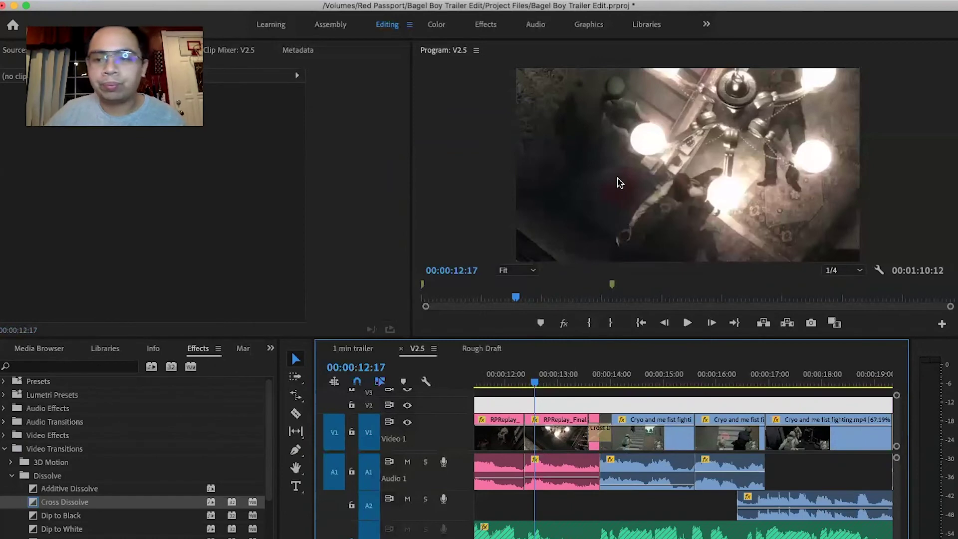
key(space)
key(grave)
key(space)
key(grave)
click(518, 383)
key(space)
key(grave)
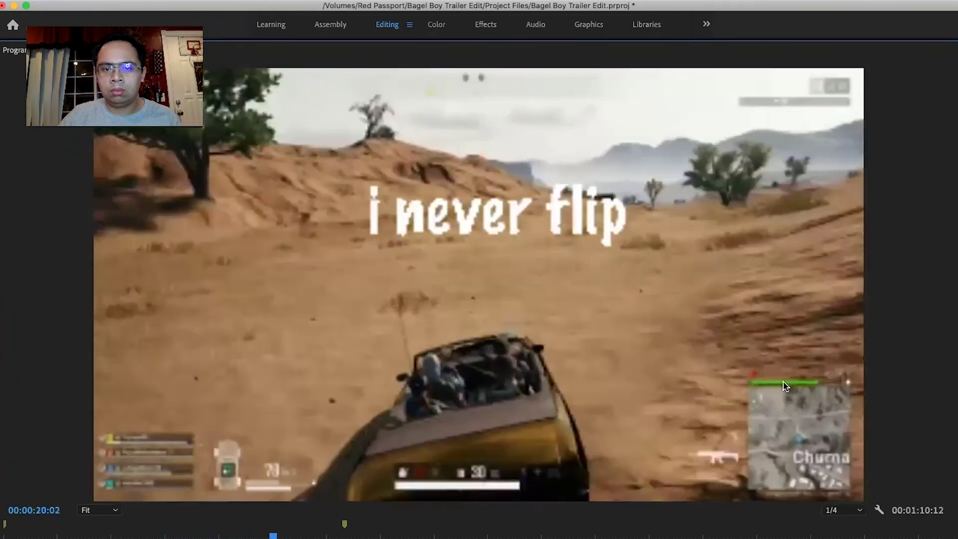
key(grave)
key(space)
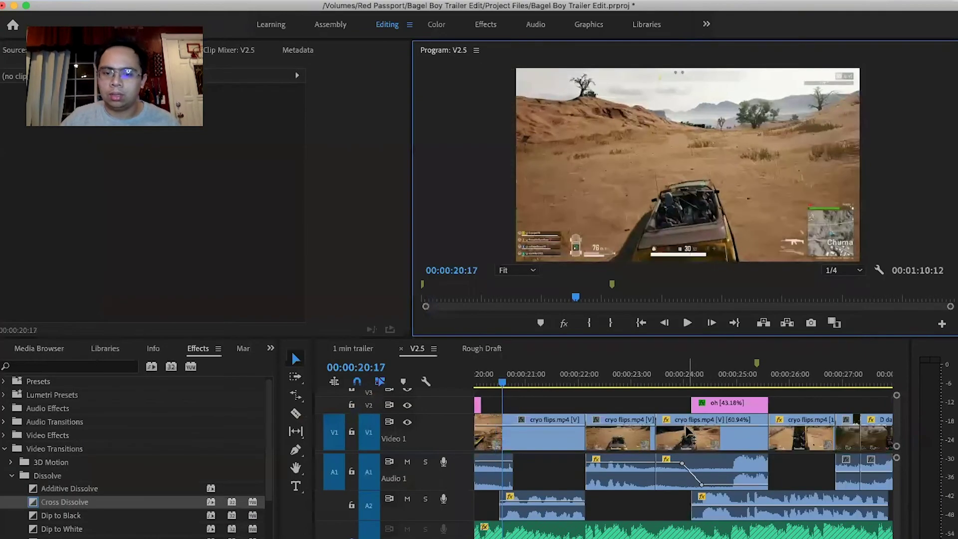
- Add a Cross Dissolve between the last Cryo and me fist fighting clip and cryo flips, shorten it to about 14 frames, and play it
scroll(689, 433, left, 5)
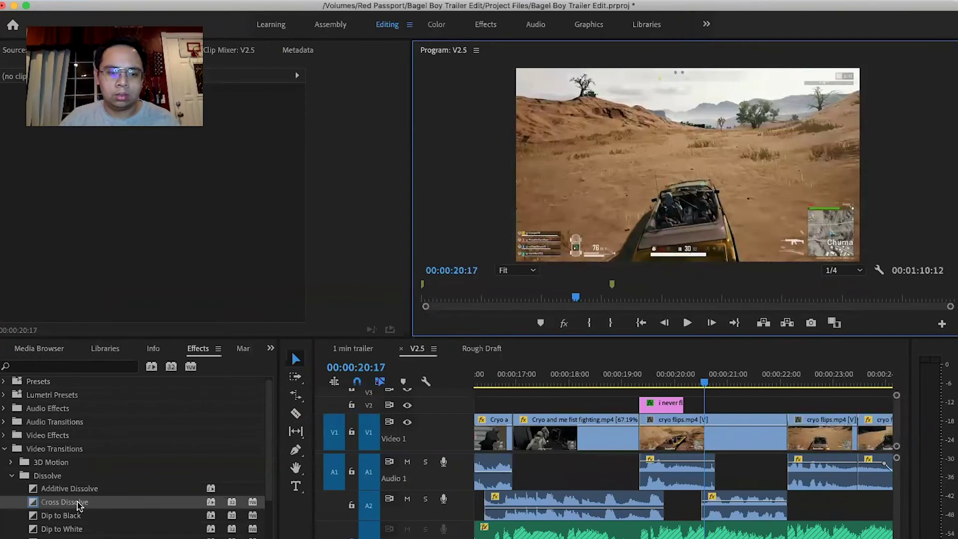
drag(79, 506, 565, 450)
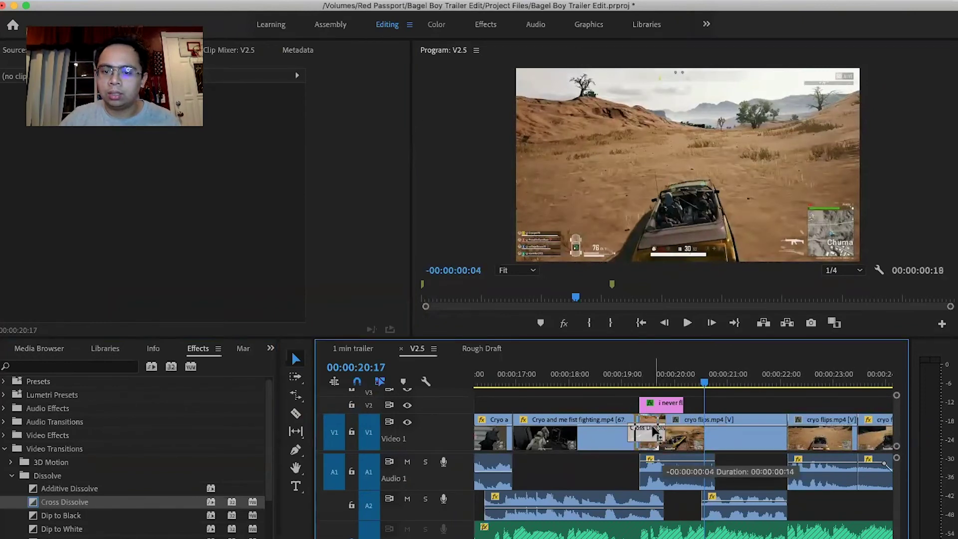
drag(653, 430, 652, 430)
click(616, 380)
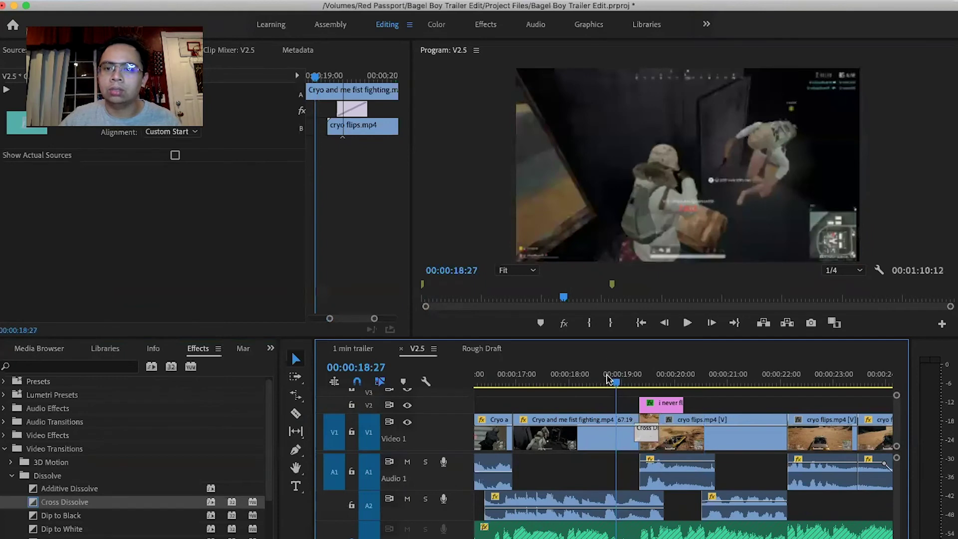
key(space)
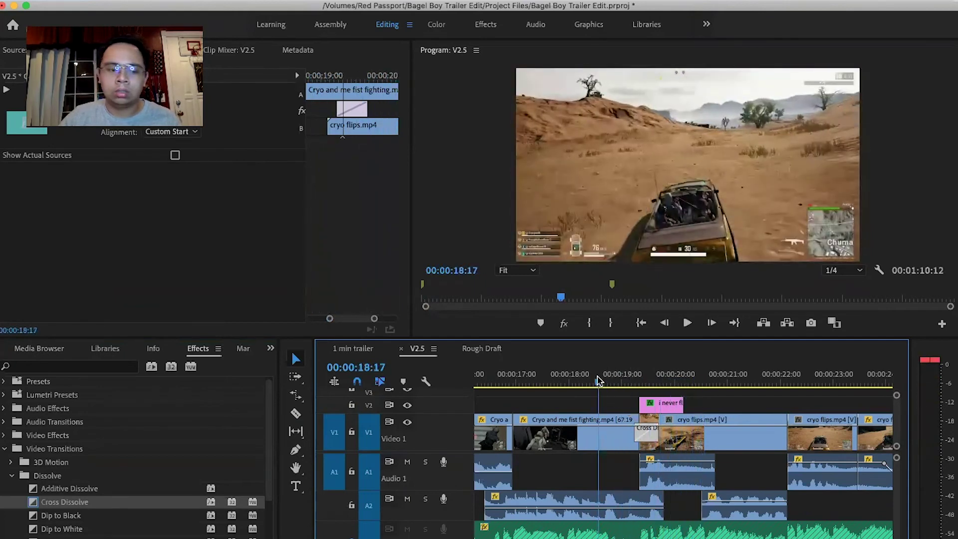
- Play the trailer from before the cryo flips dissolve to the end in an enlarged preview, and save the project
key(grave)
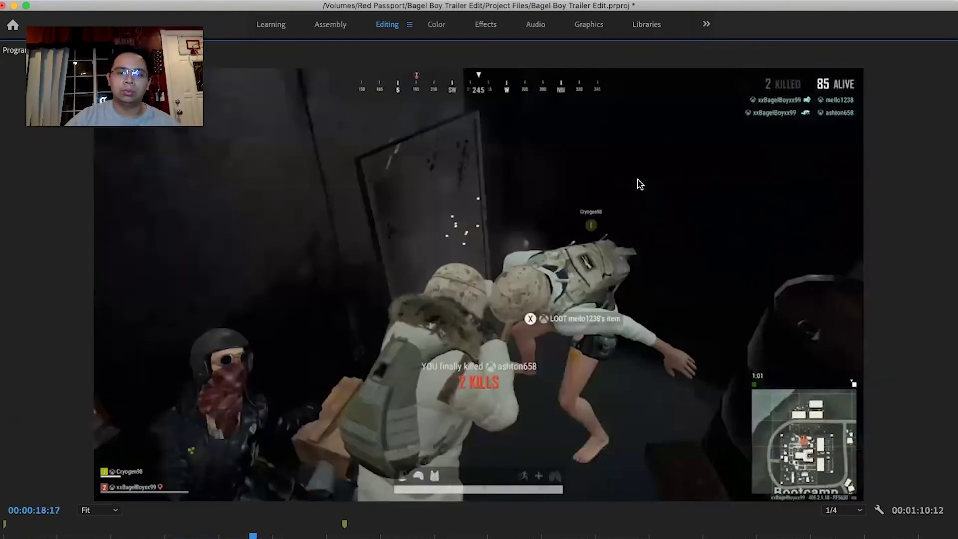
key(space)
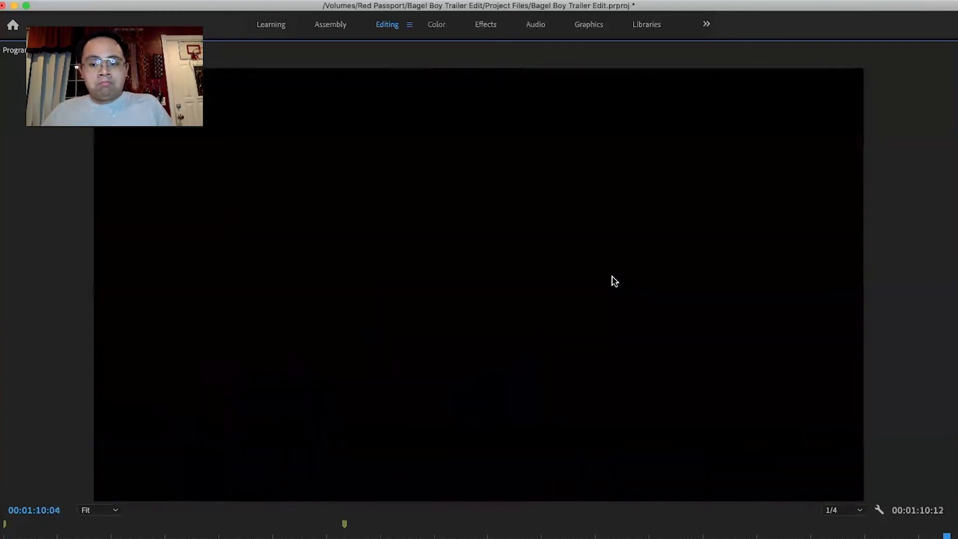
key(grave)
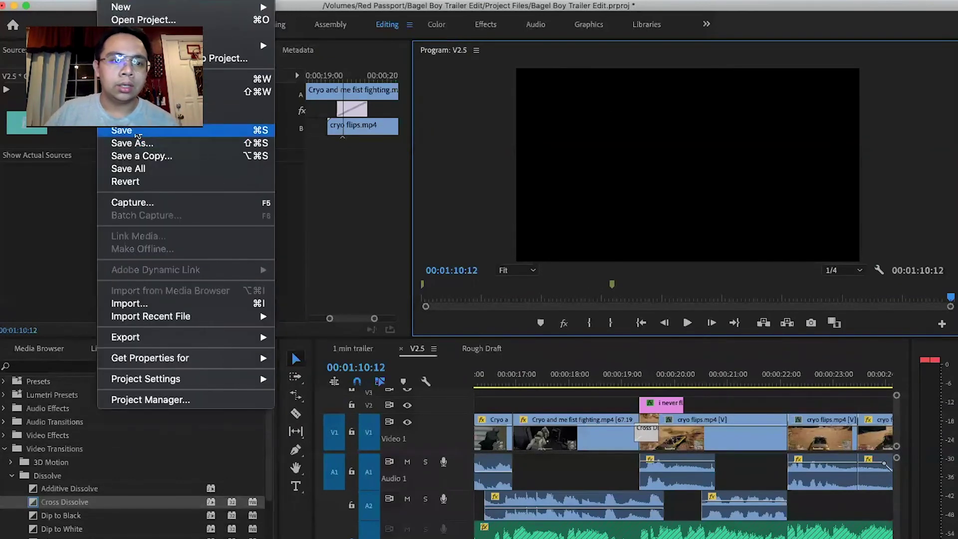
click(259, 128)
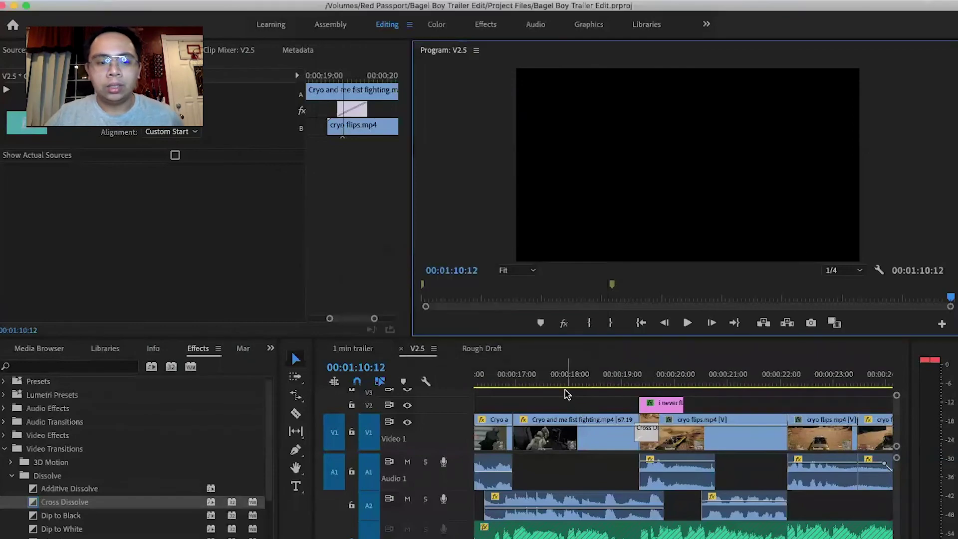